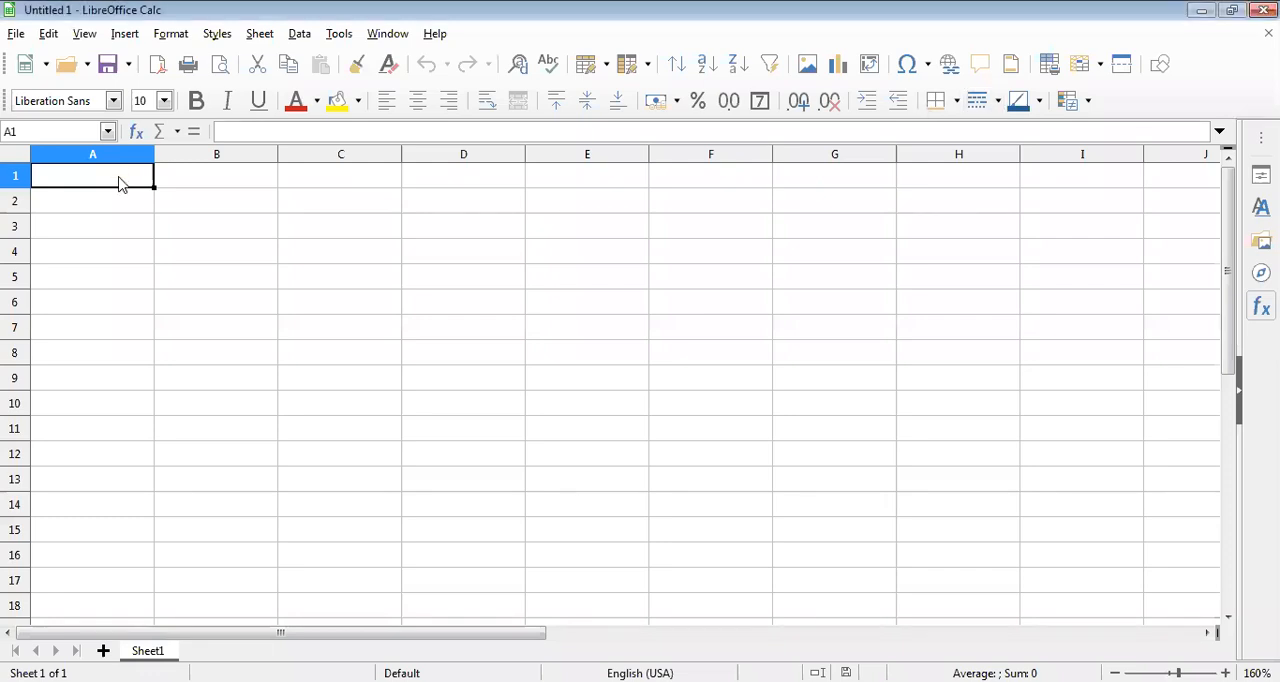
Enter the column headings NAME, HINDI and MATH in cells A1 to C1.
text(N)
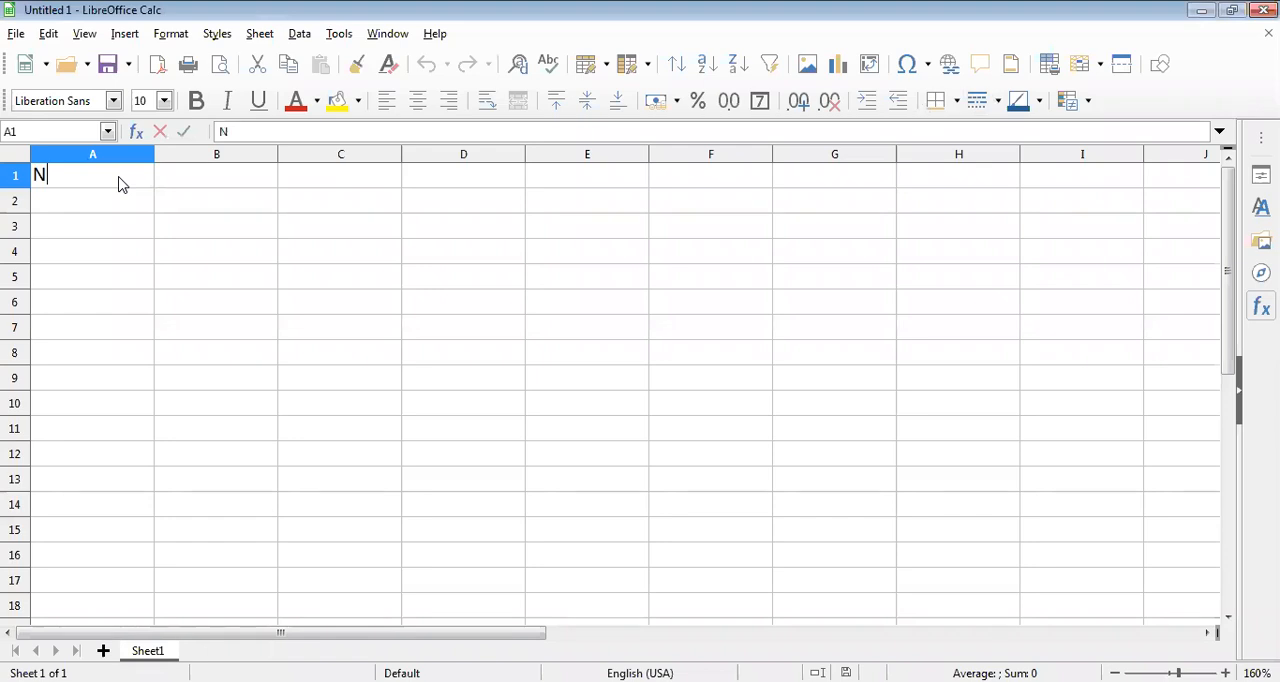
text(AME)
key(Tab)
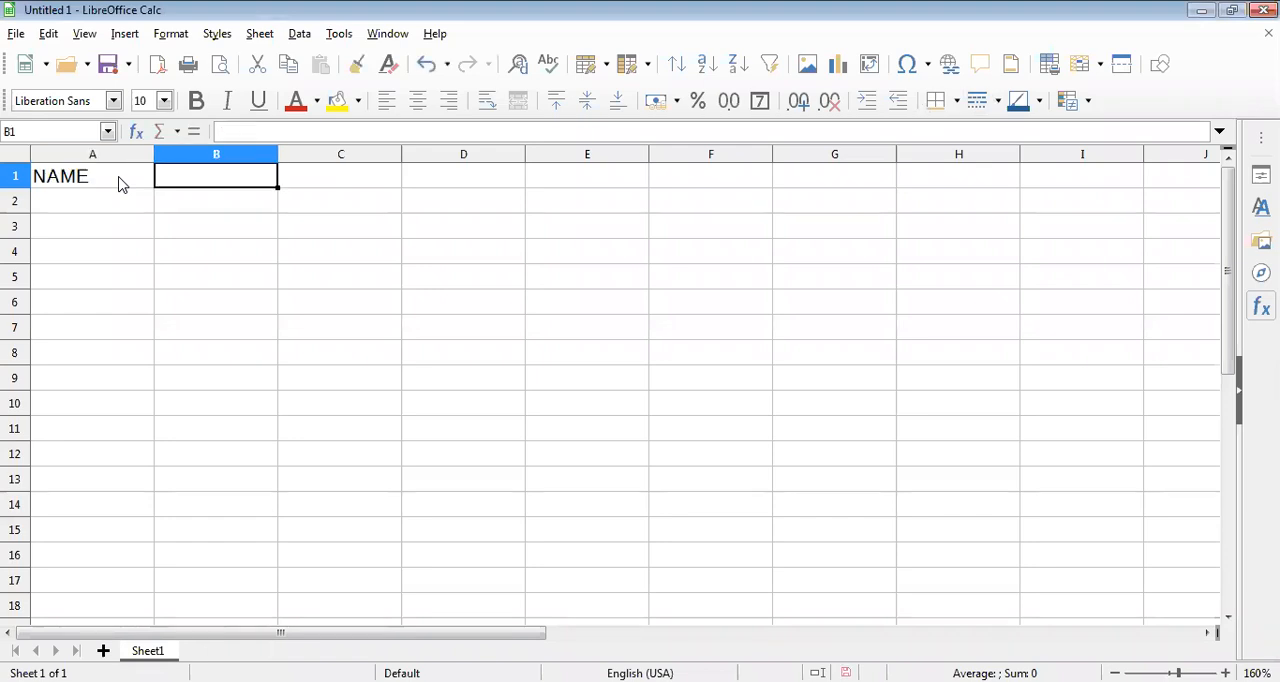
text(H)
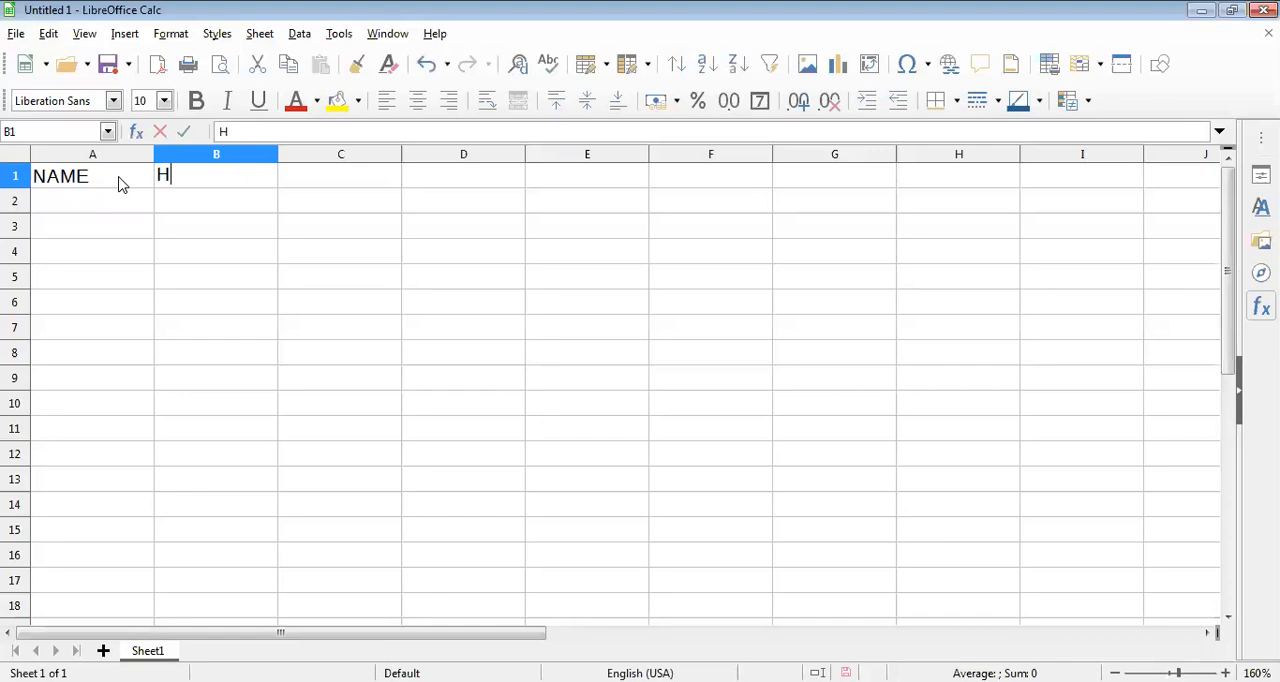
text(INDI)
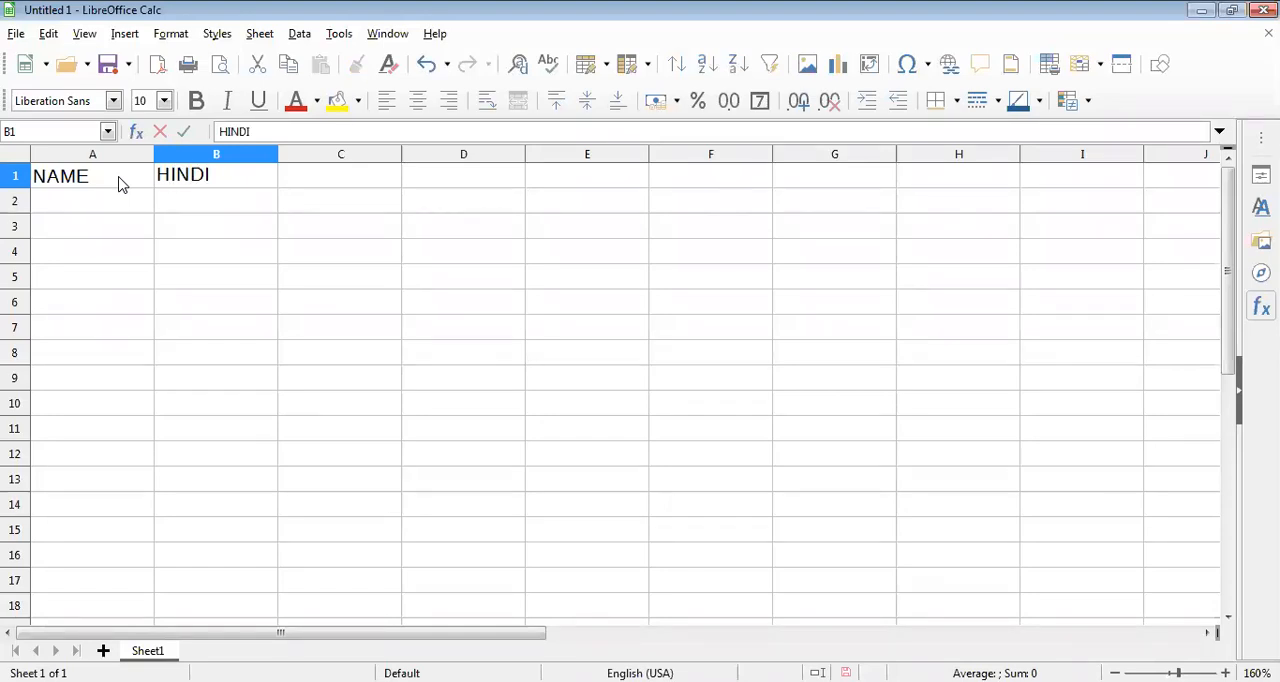
key(Tab)
text(MATH)
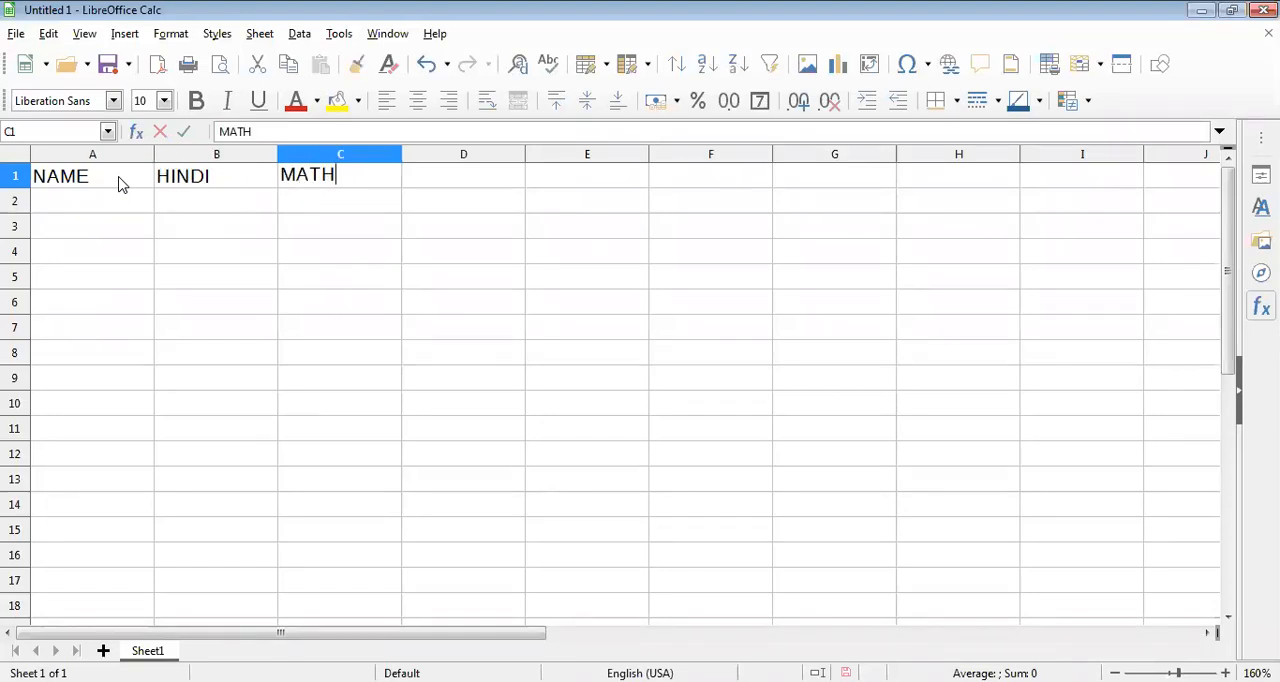
key(Tab)
Enter the column headings ENG, SCI and ART in cells D1 to F1.
text(EN)
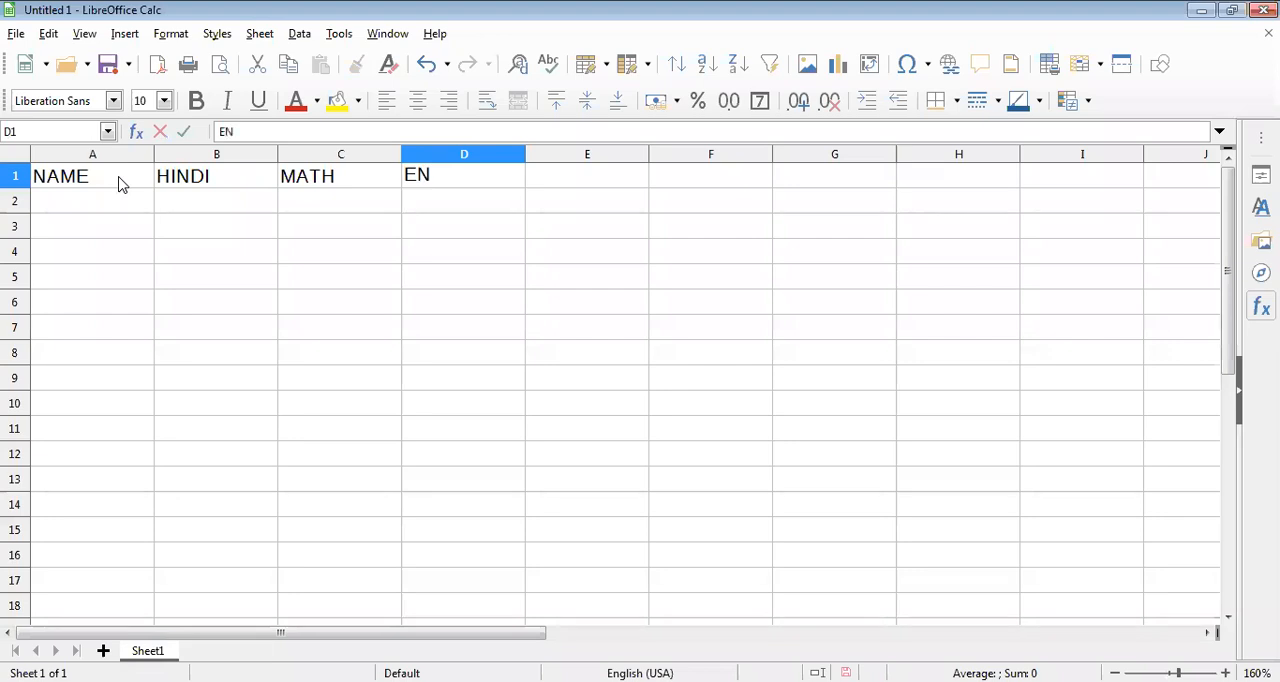
text(G)
key(Tab)
text(SCI)
key(Tab)
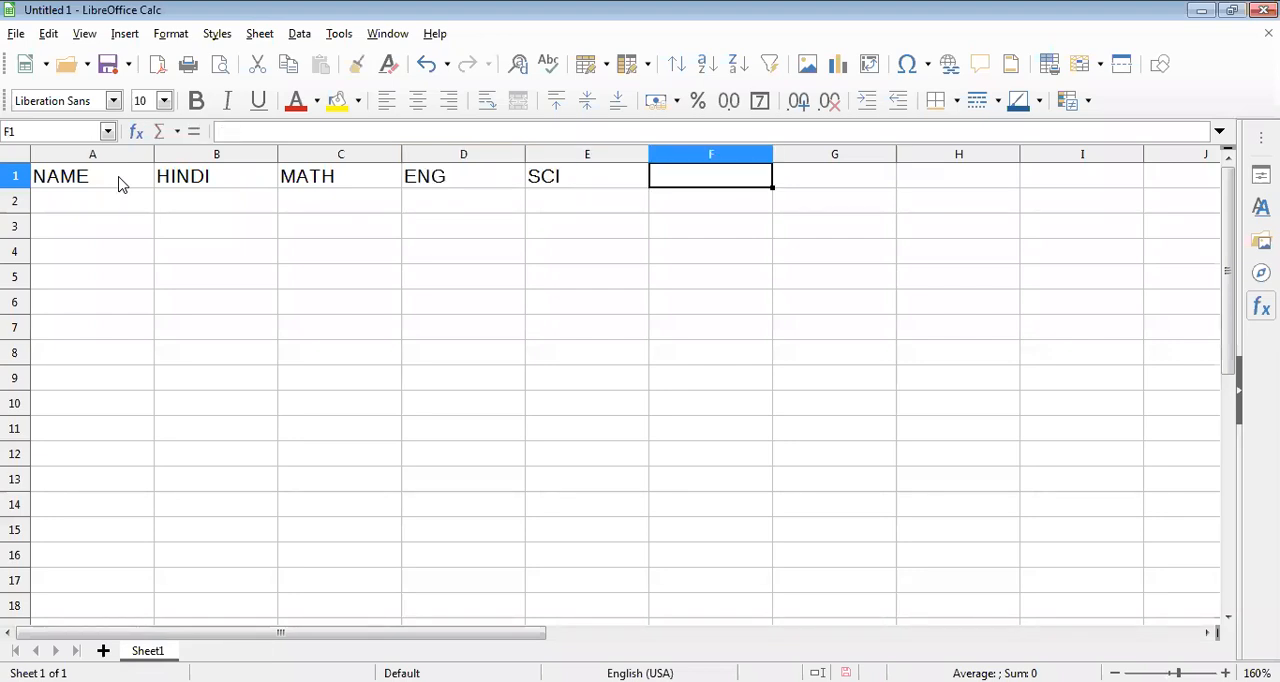
text(ART)
key(Tab)
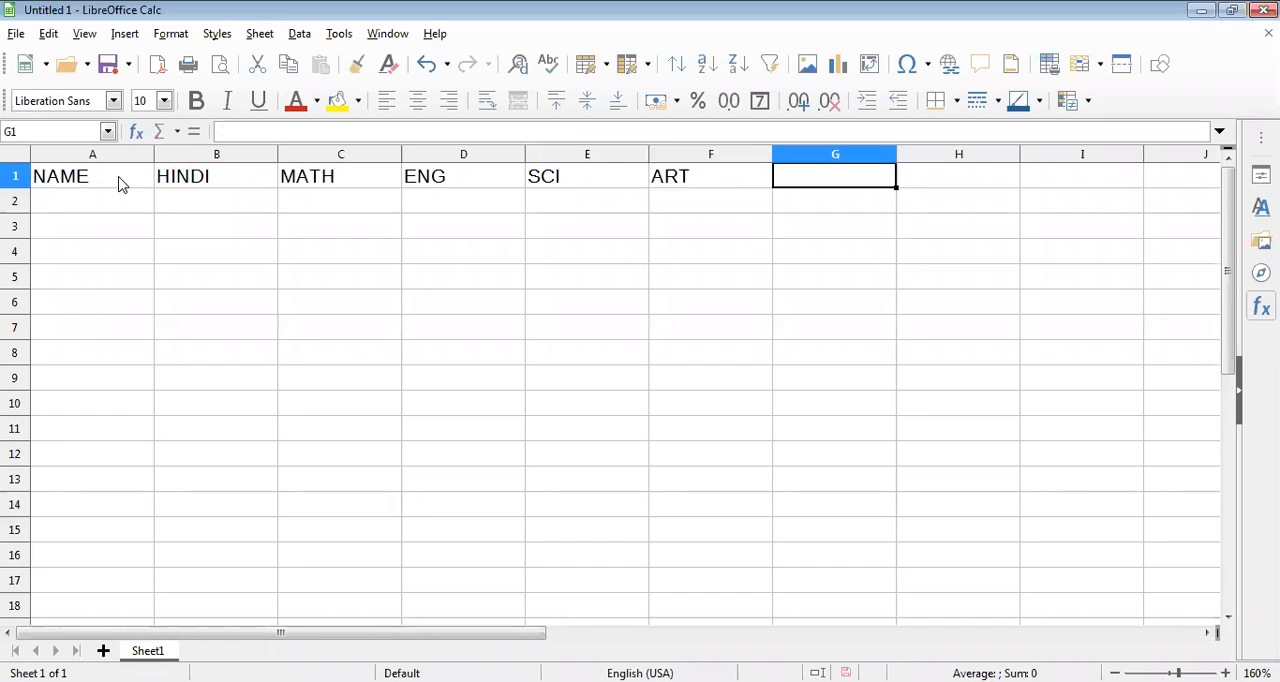
Enter the column headings TOTAL, PER and DIV in cells G1 to I1.
text(TOTA)
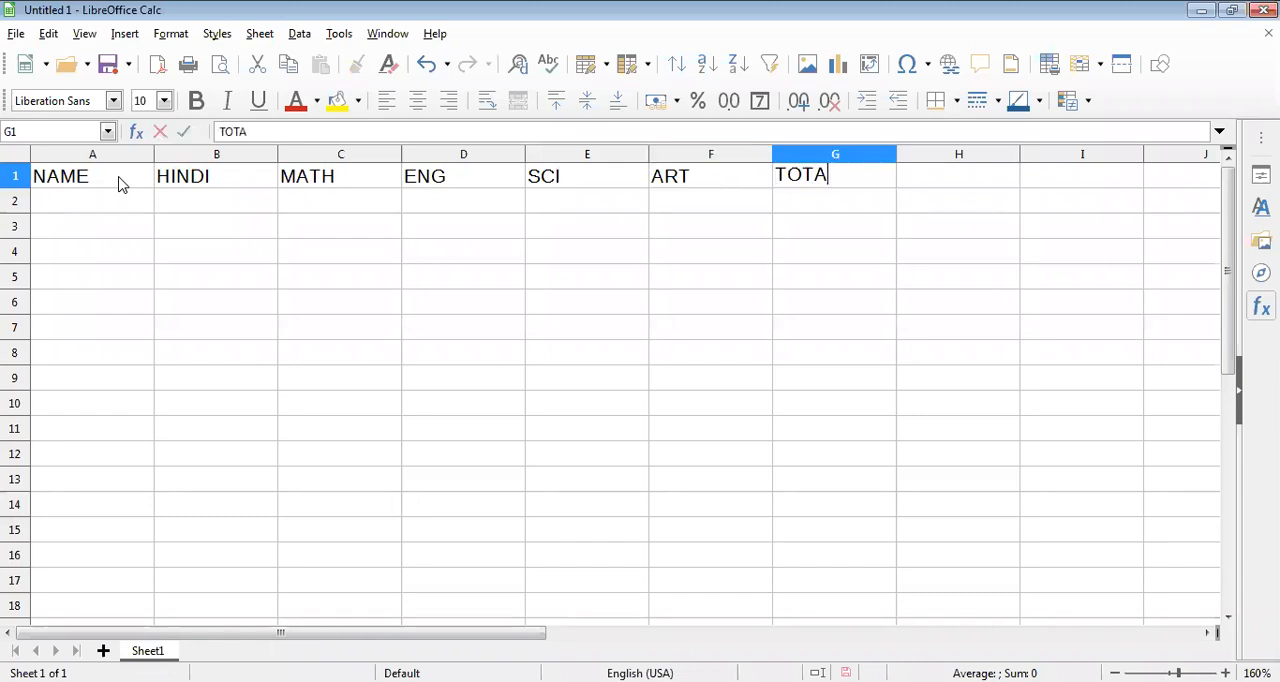
text(L)
key(Tab)
text(PER)
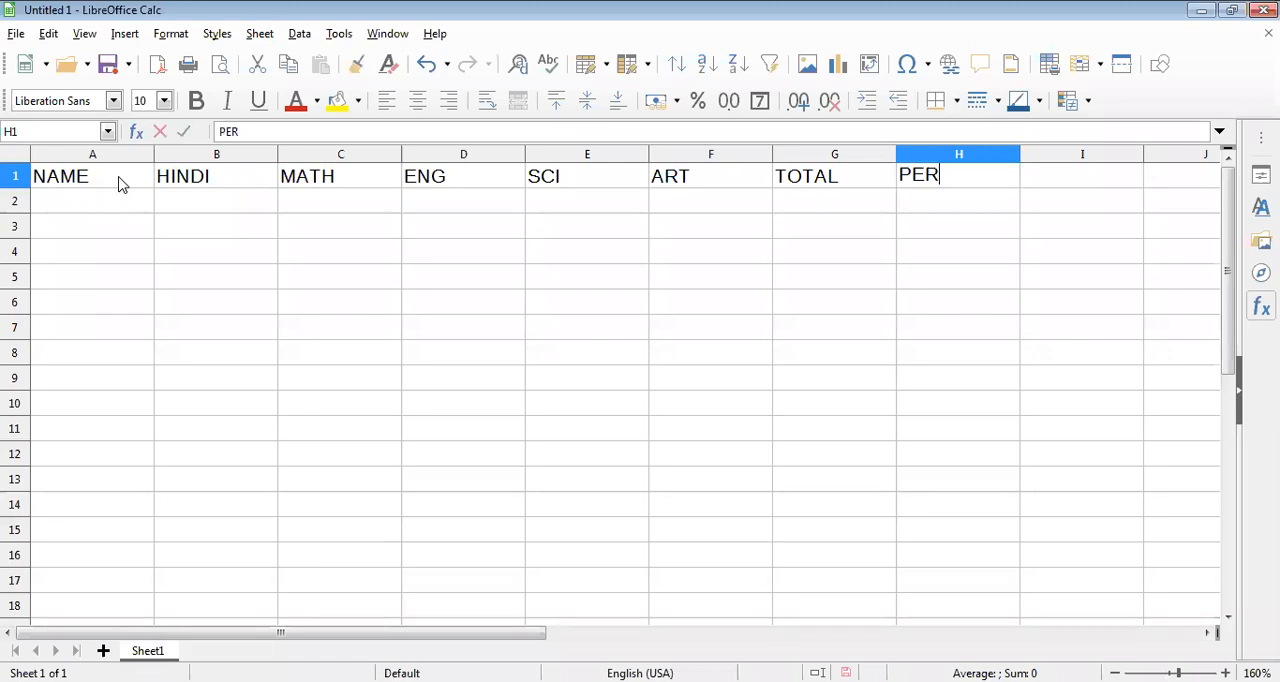
key(Tab)
text(DIV)
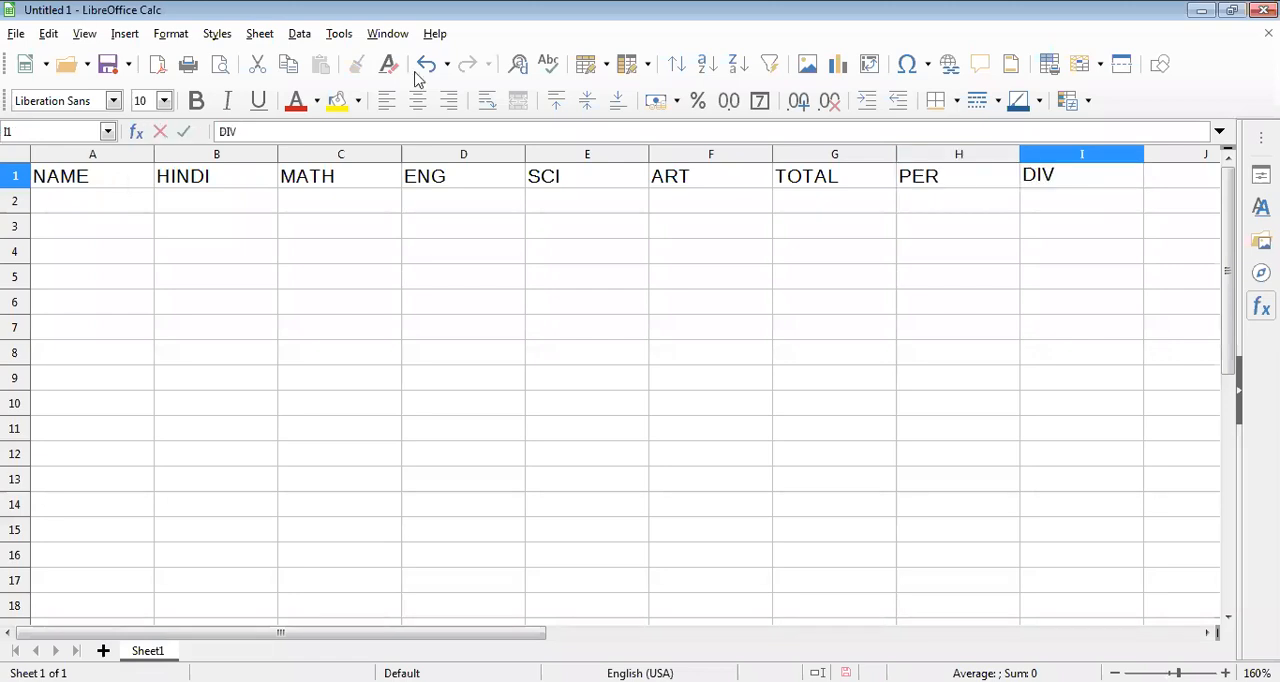
key(Return)
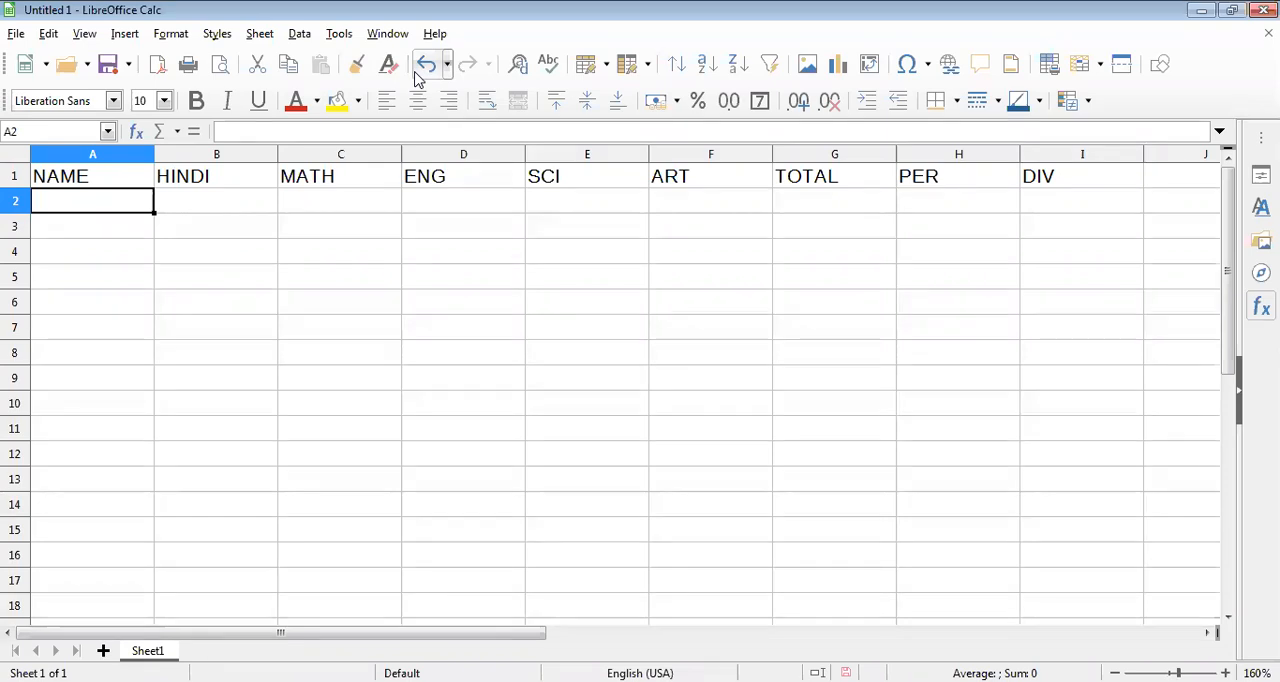
click(862, 211)
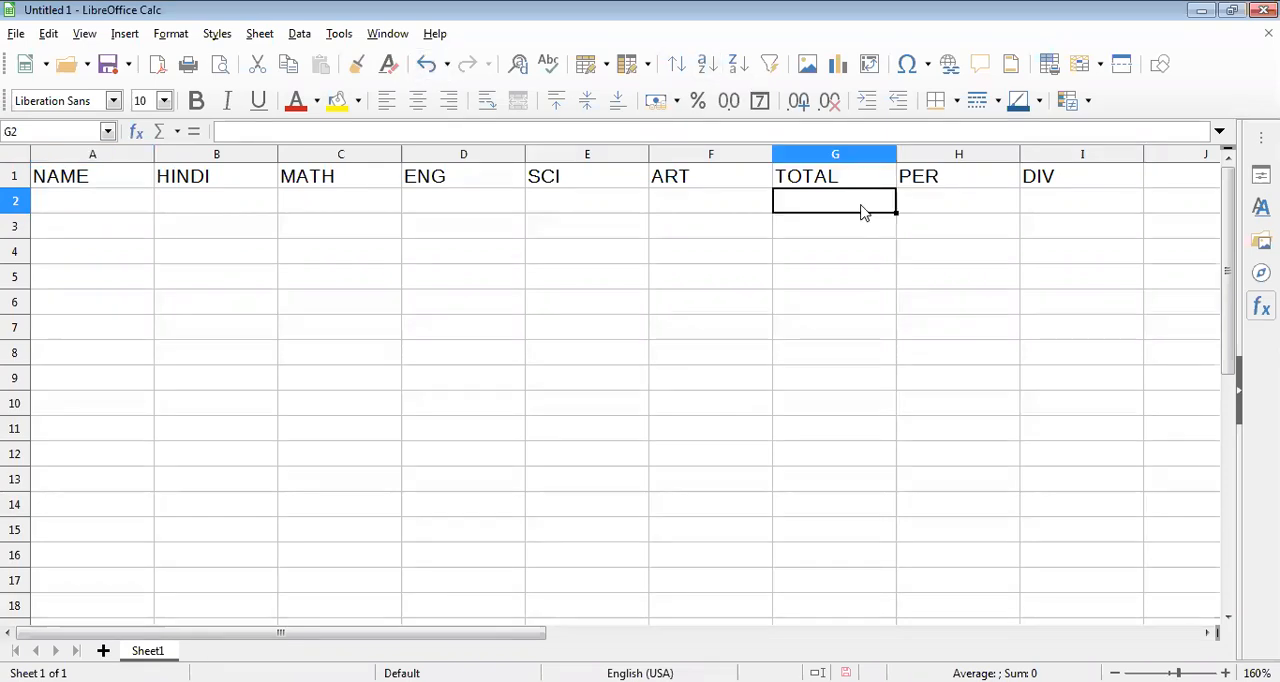
click(940, 205)
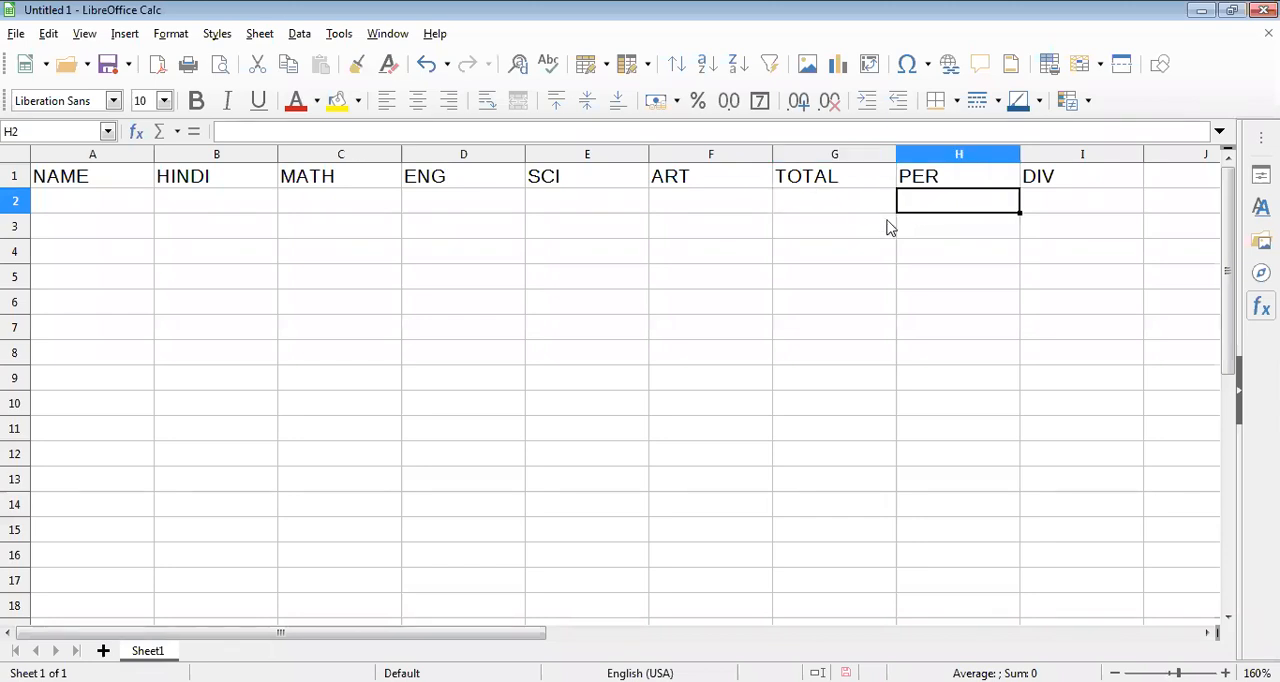
click(1059, 207)
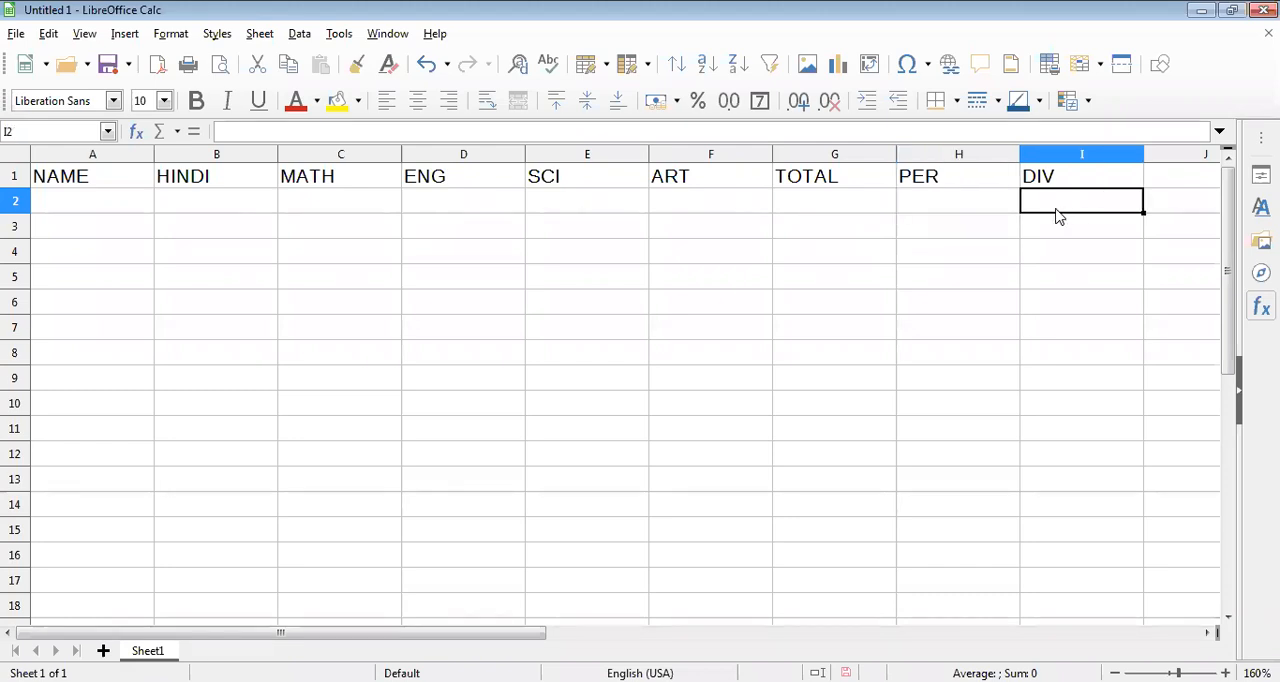
click(848, 208)
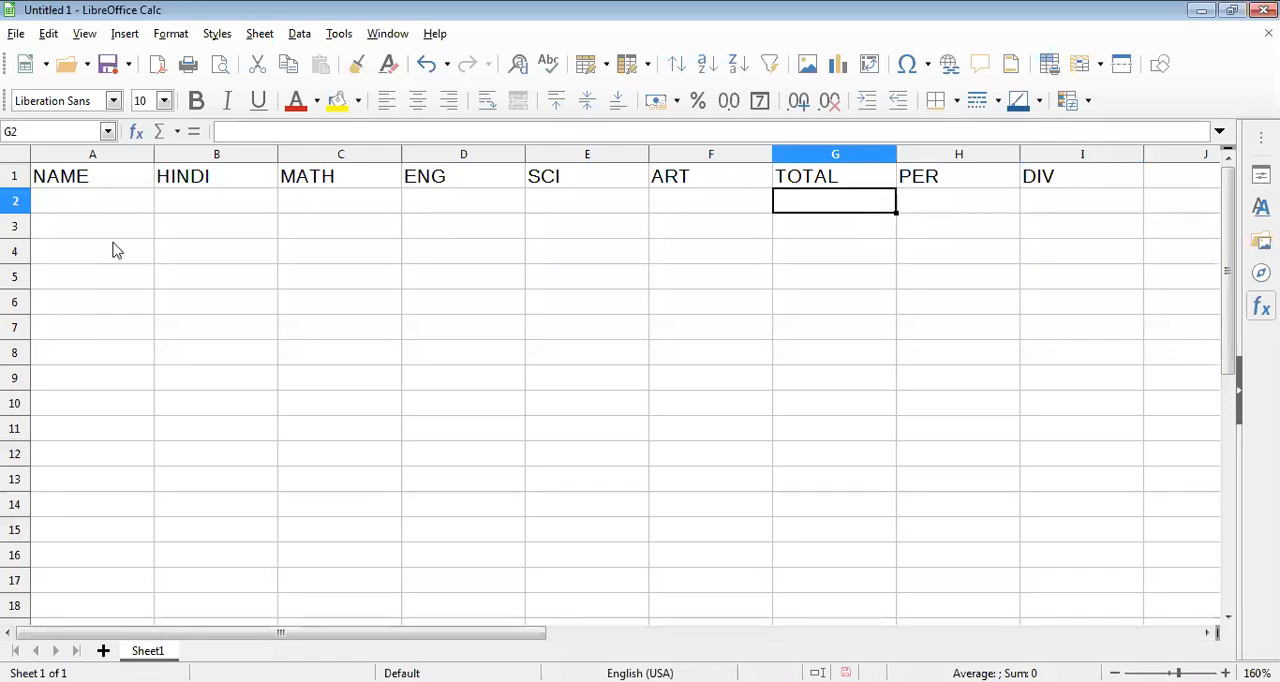
Enter the first student's name in cell A2 under NAME.
key(Home)
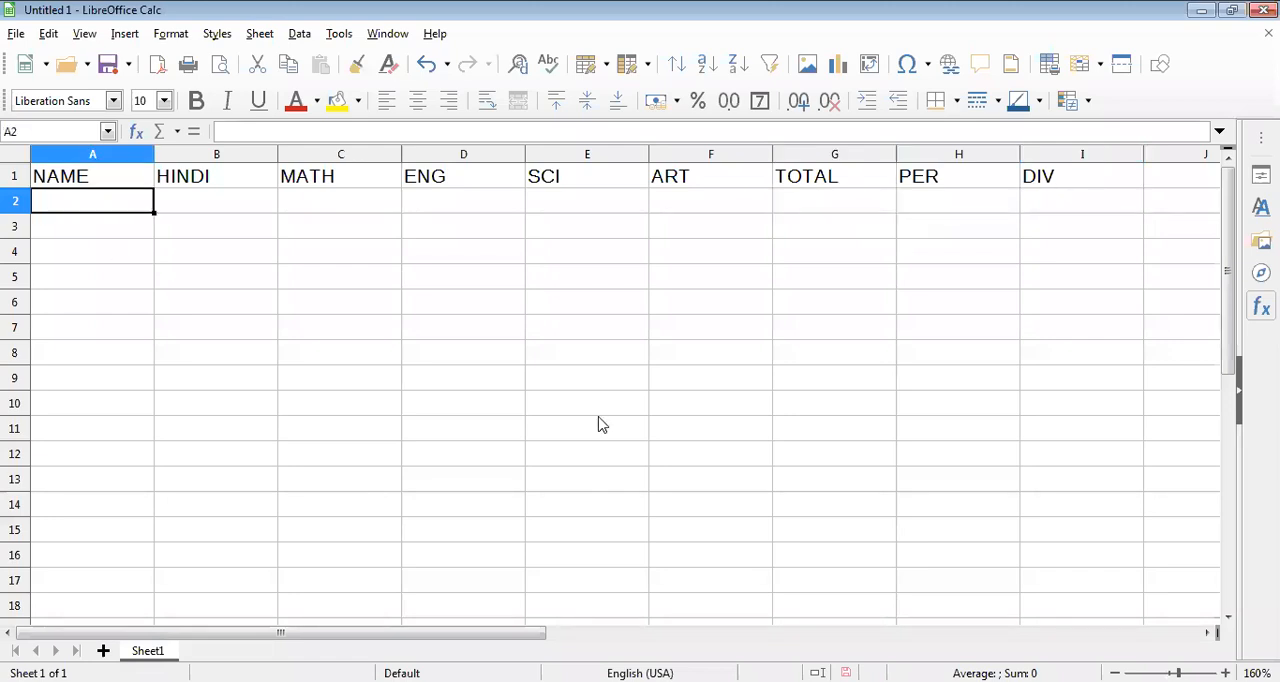
text(RAHUL)
key(Tab)
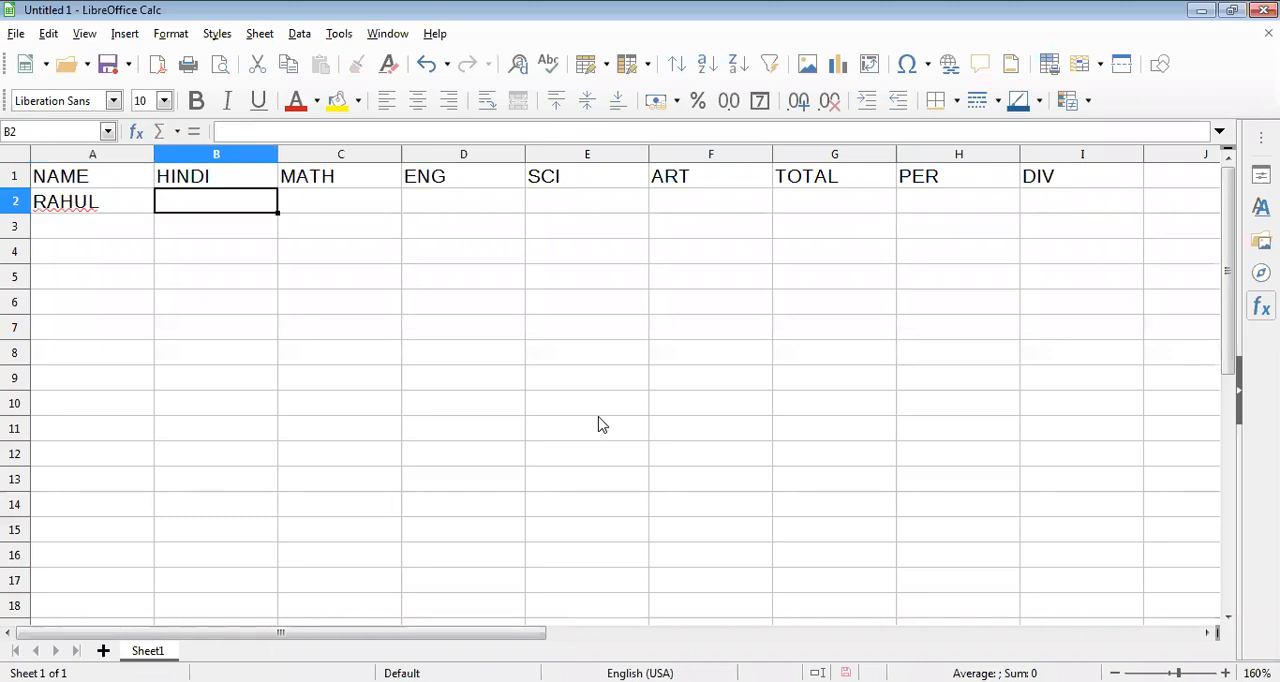
Enter the formula =SUM(B2:F2) in cell G2 under TOTAL and fill it down to G15.
key(Tab)
key(Tab)
key(Tab)
key(Tab)
key(Tab)
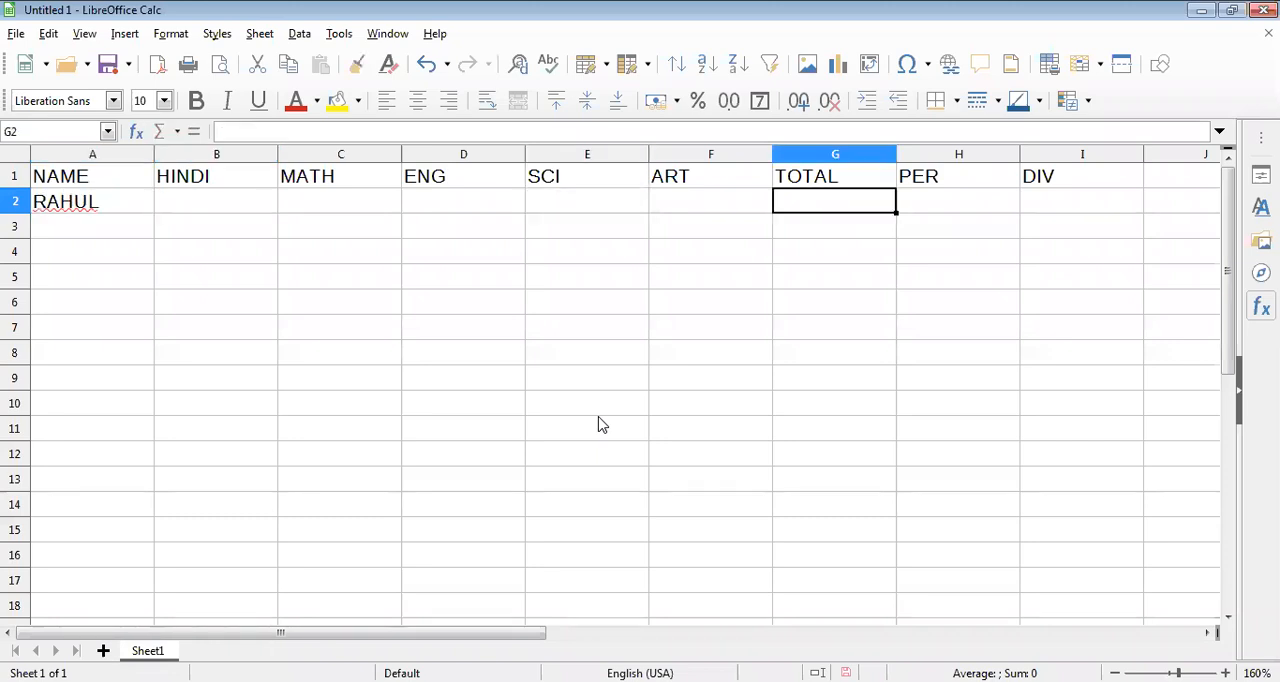
text(=)
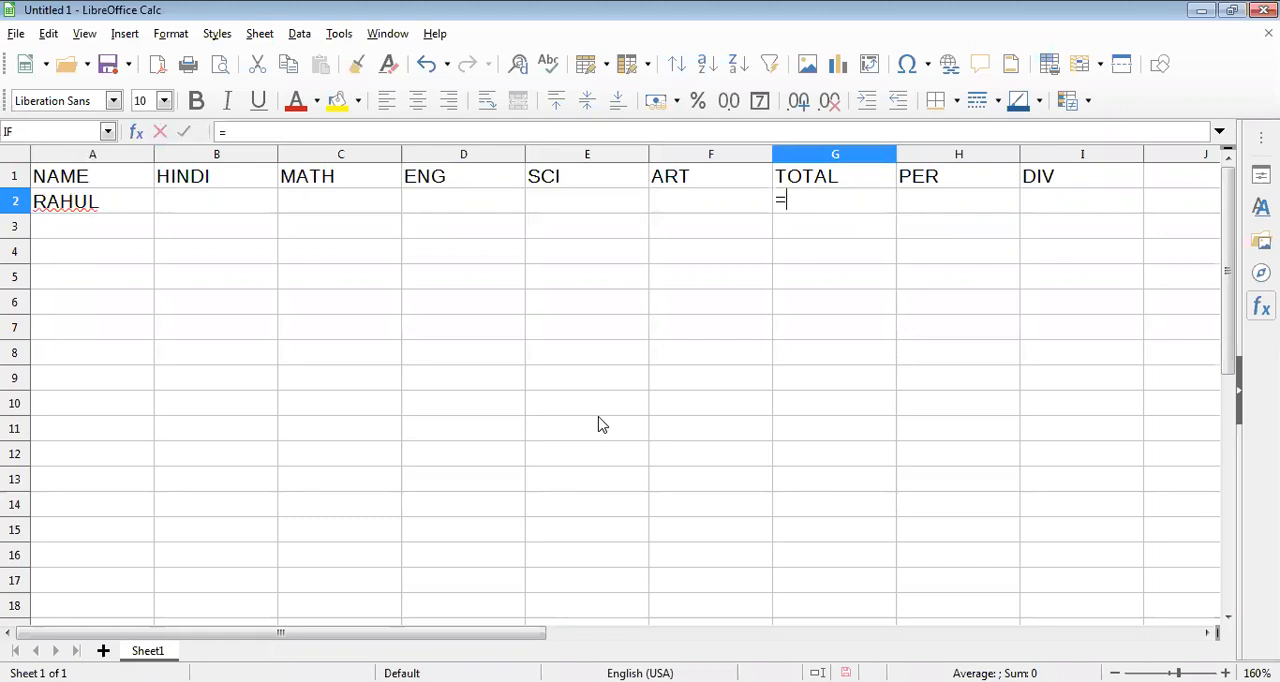
text(SUM)
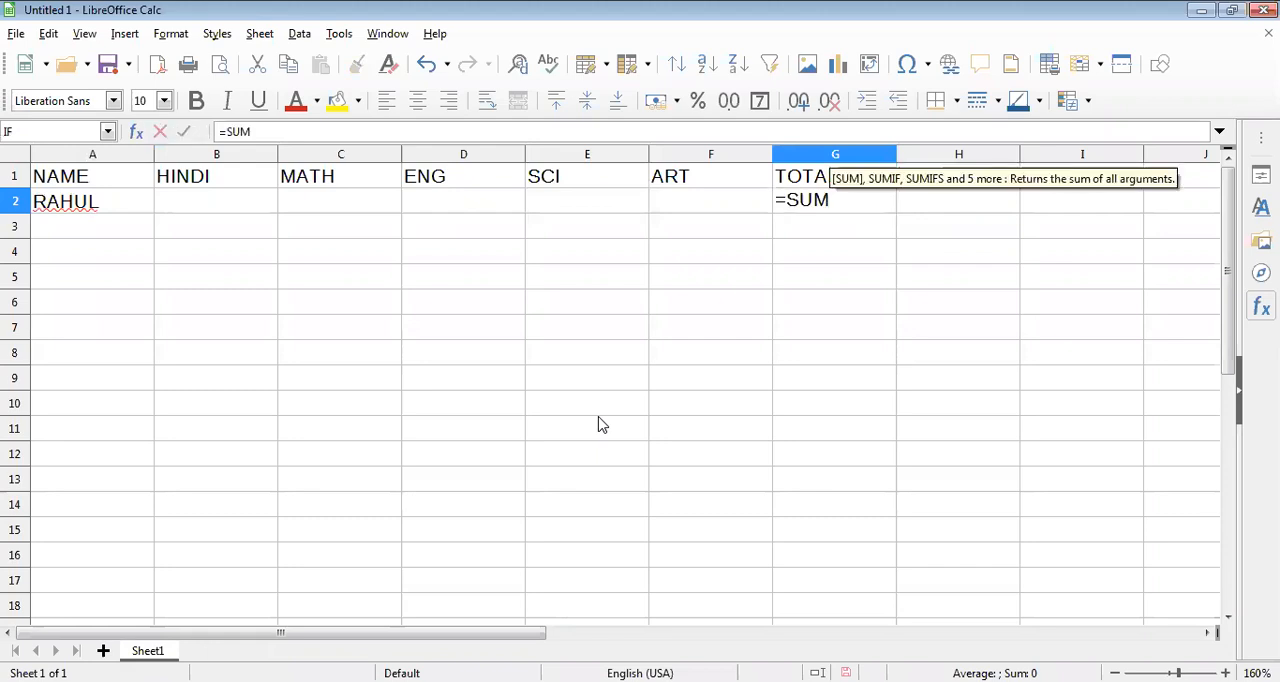
text(()
click(231, 186)
click(231, 204)
text(:)
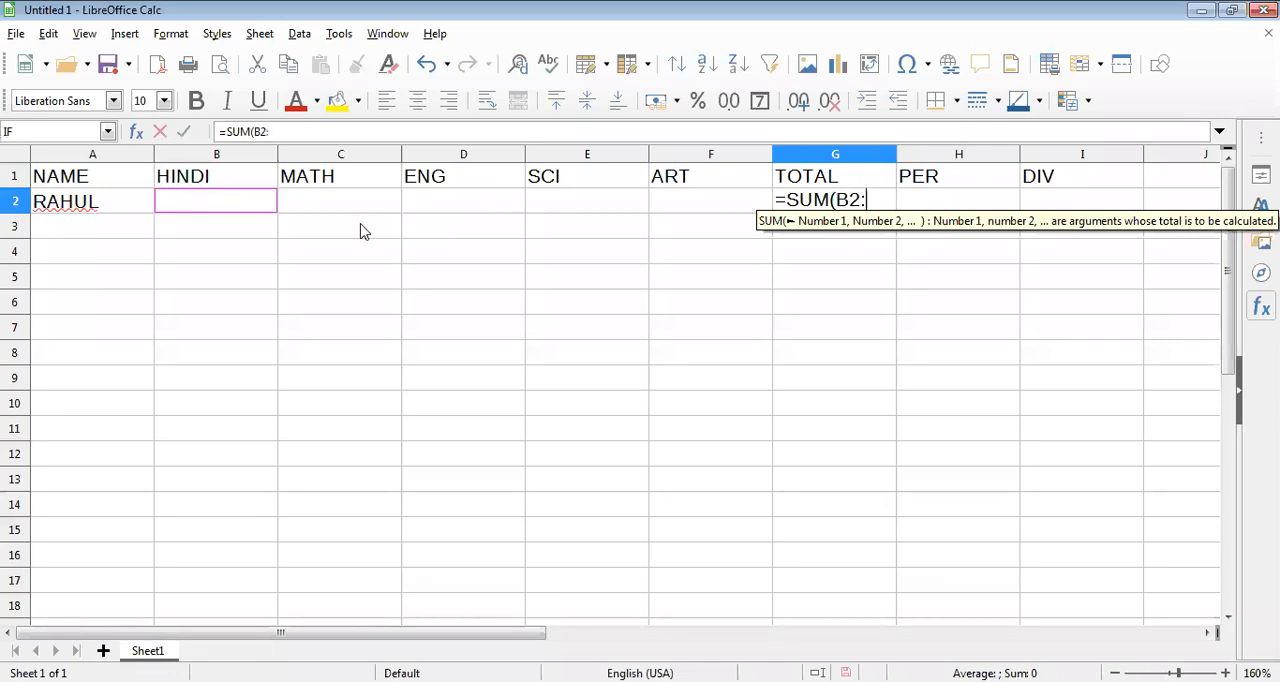
click(733, 200)
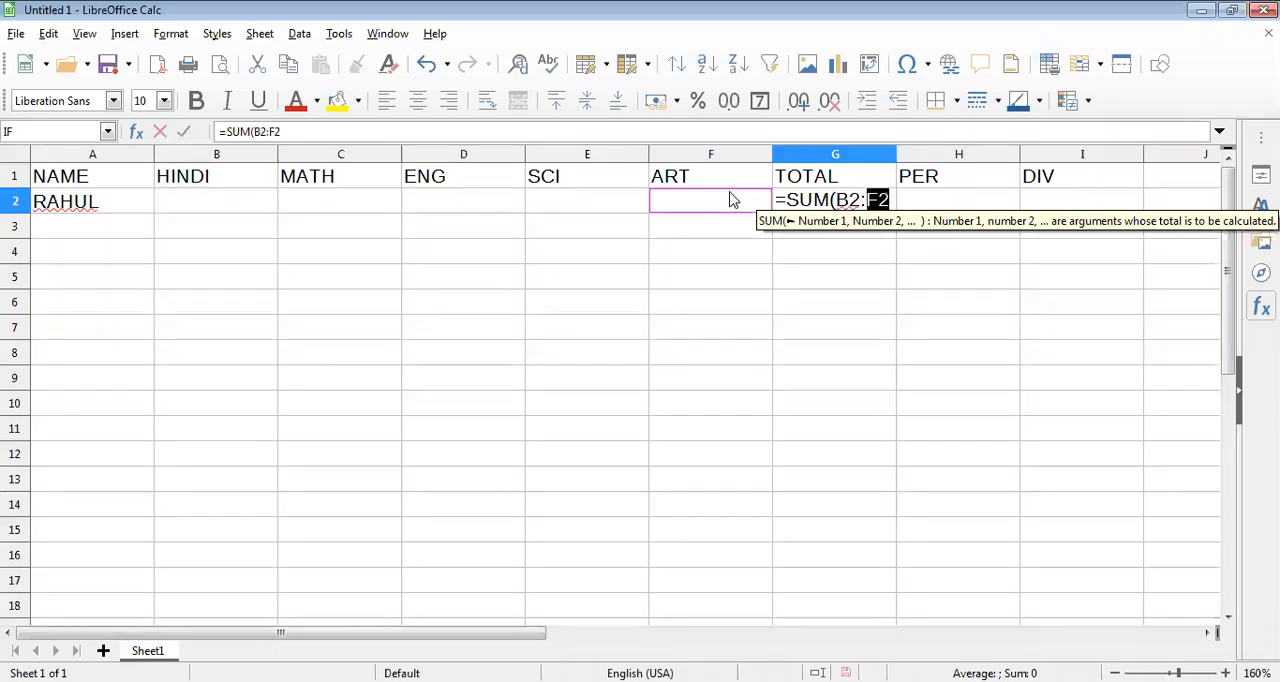
click(893, 200)
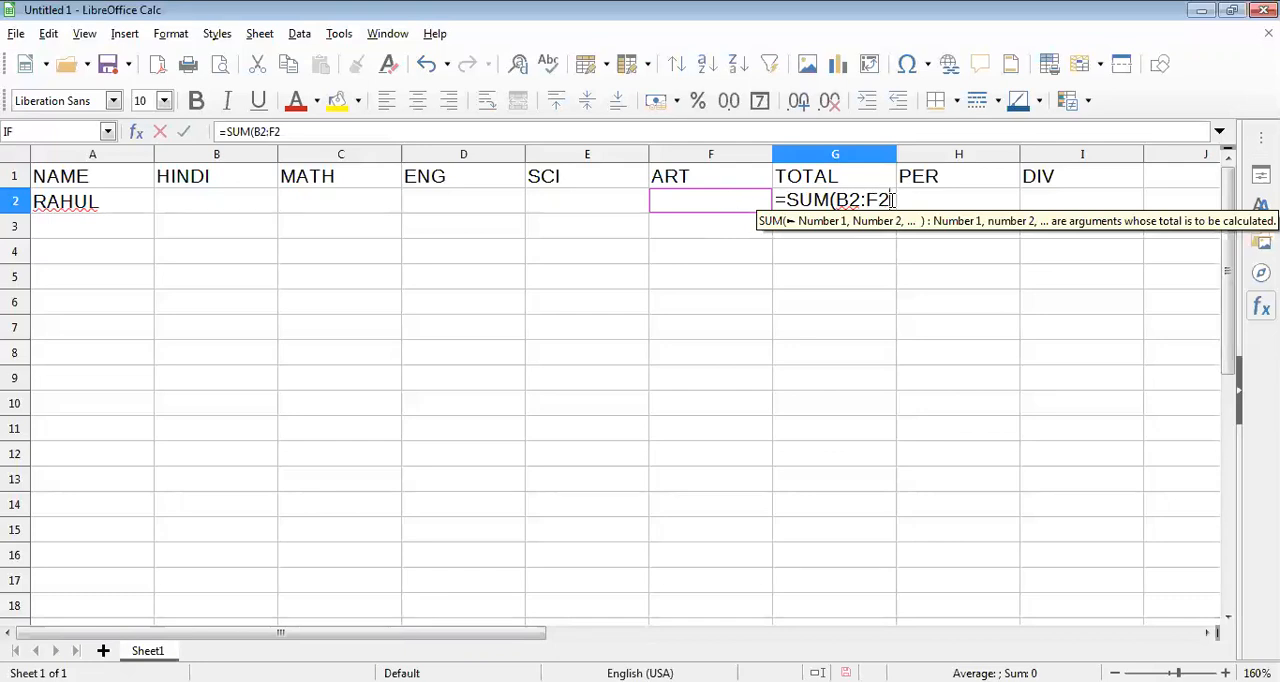
text())
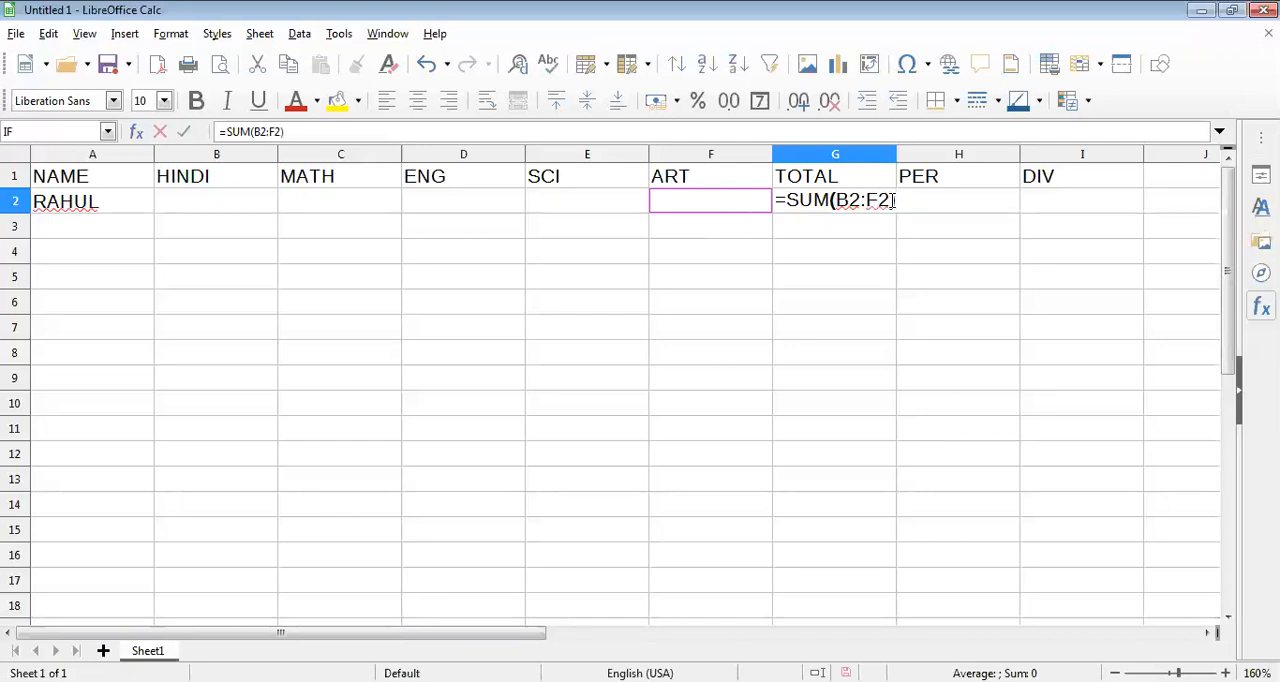
key(Return)
click(885, 205)
drag(893, 210, 889, 540)
Enter the formula =(G2/5) in cell H2 under PER and fill it down to H15.
key(Right)
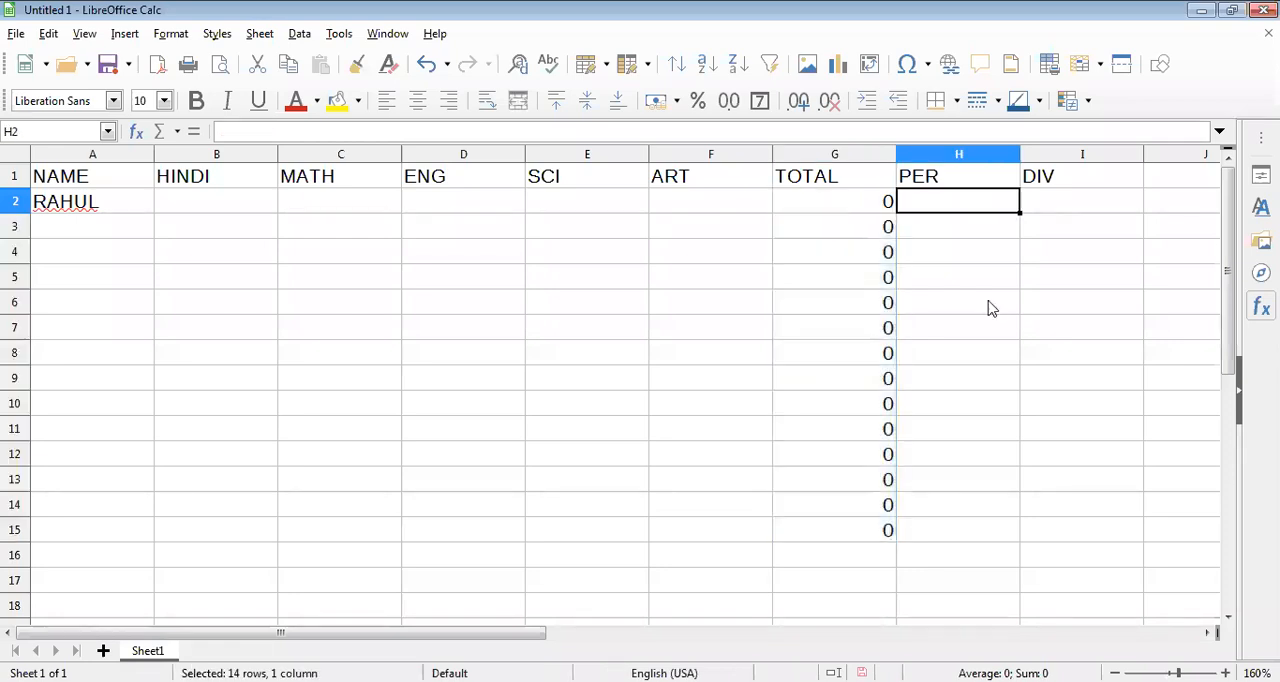
text(=()
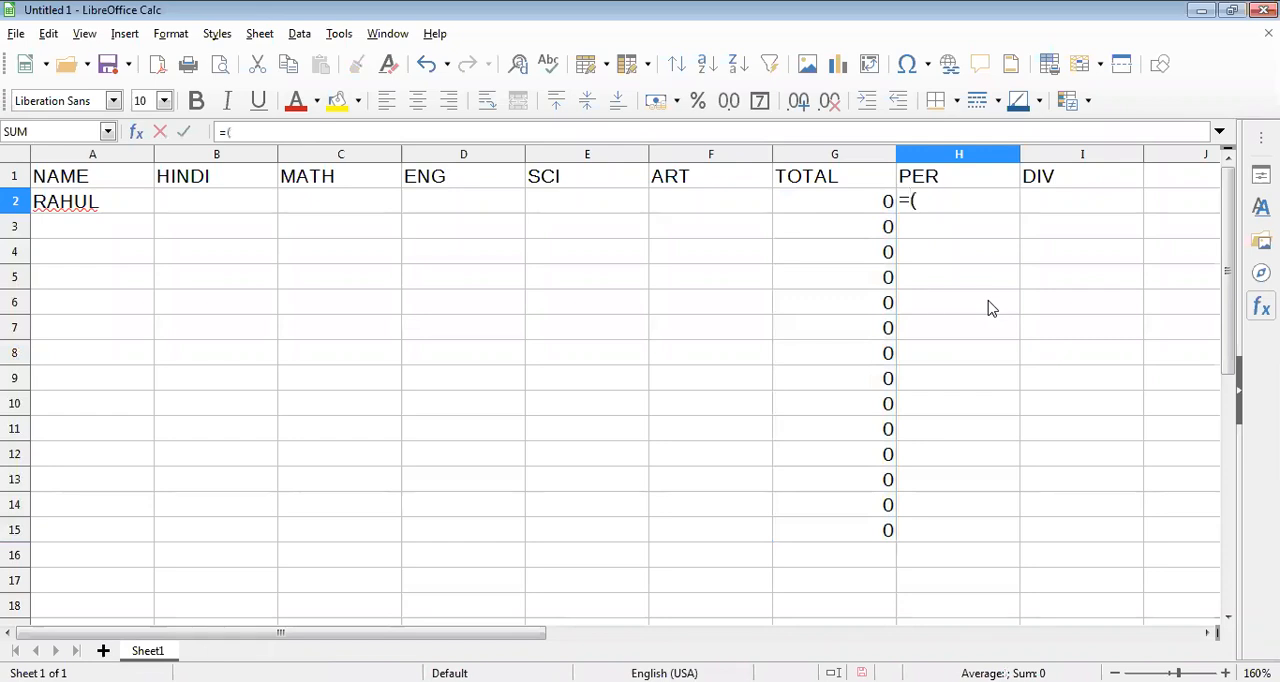
click(866, 212)
text(/5)
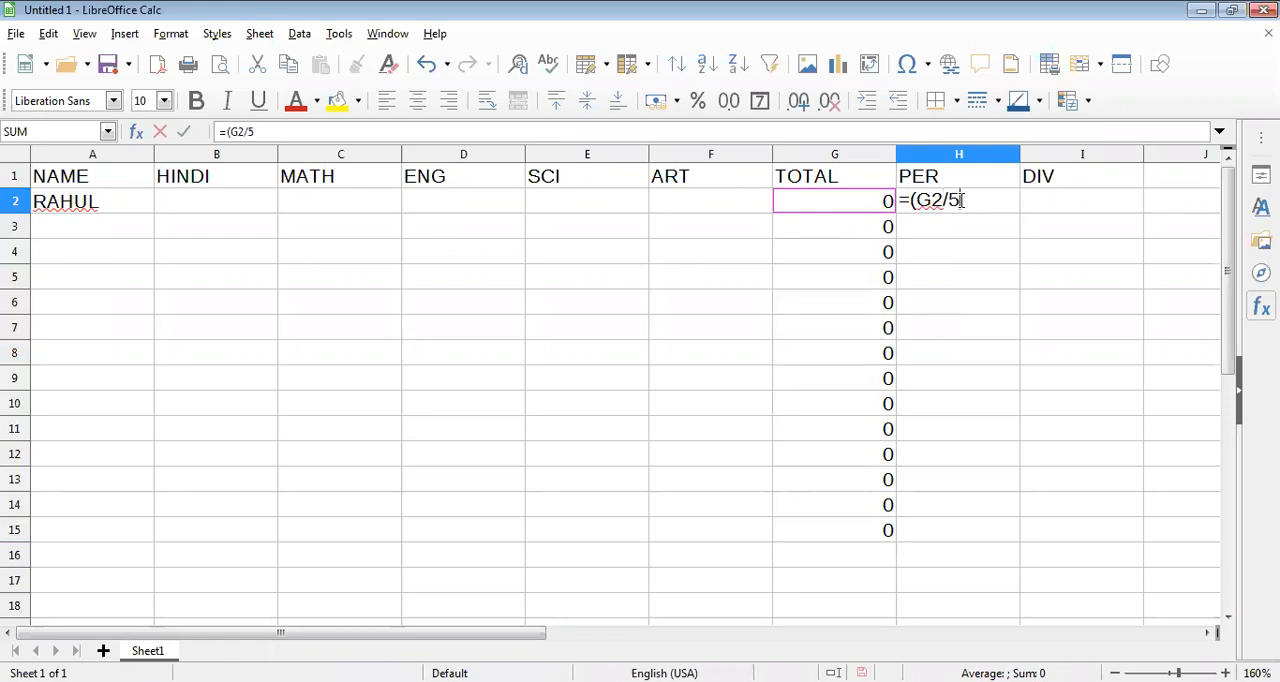
text())
key(Return)
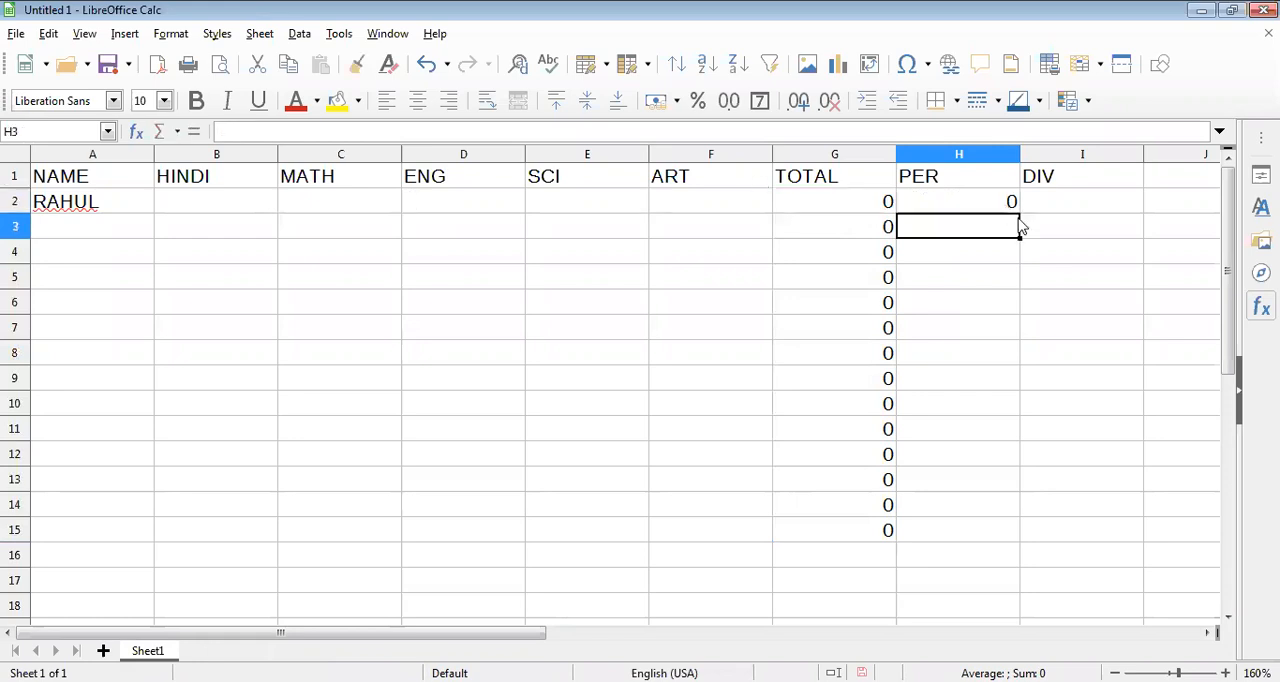
click(1012, 208)
drag(1019, 213, 980, 530)
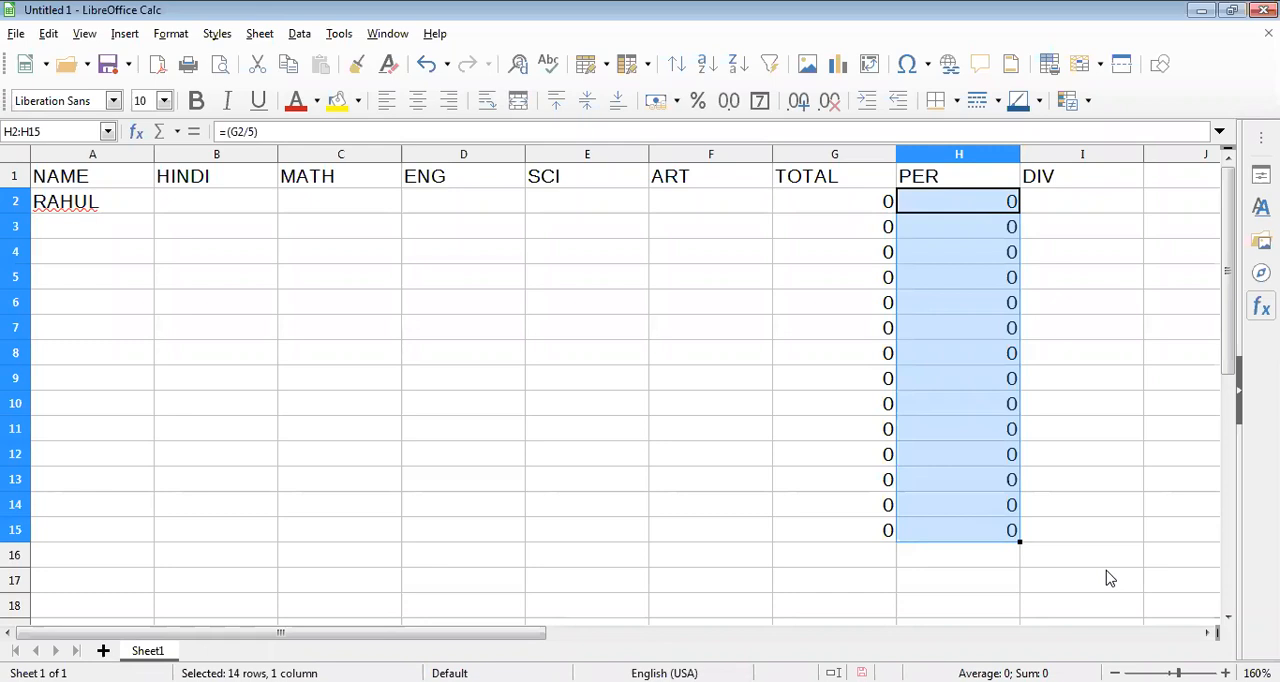
Write the first-division criterion ">=60 F" in cell K4, outside the marks table.
click(1210, 636)
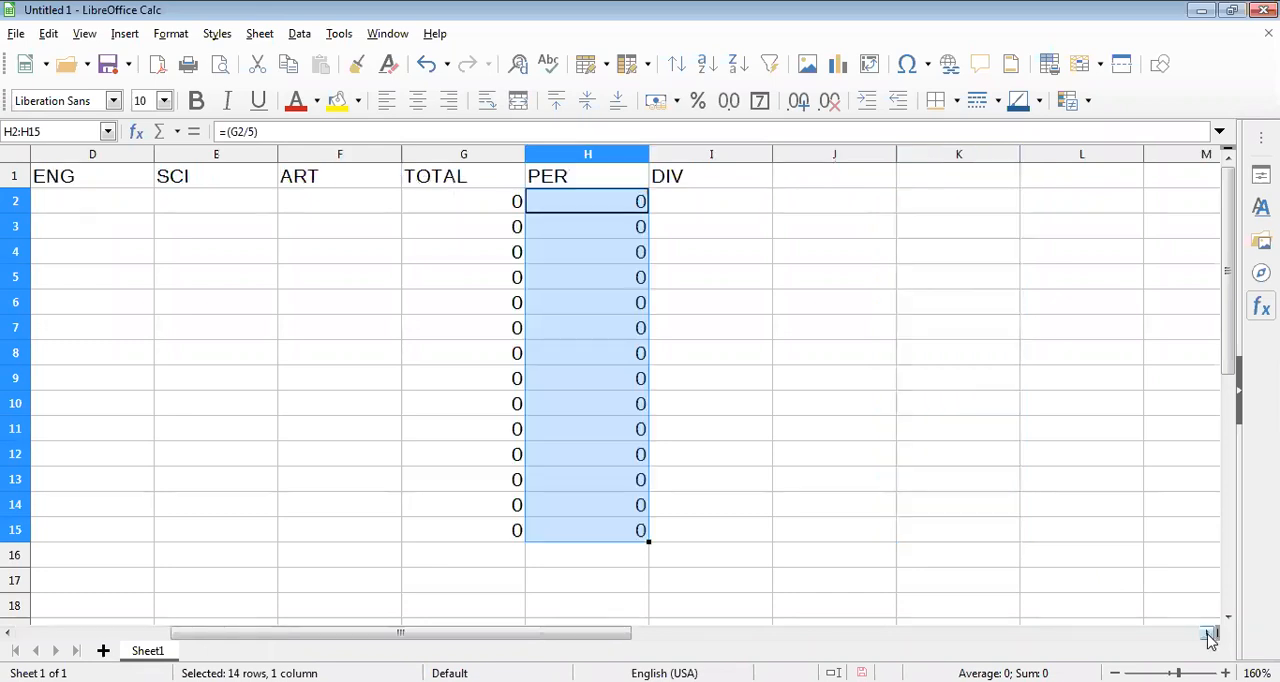
click(1209, 635)
click(494, 213)
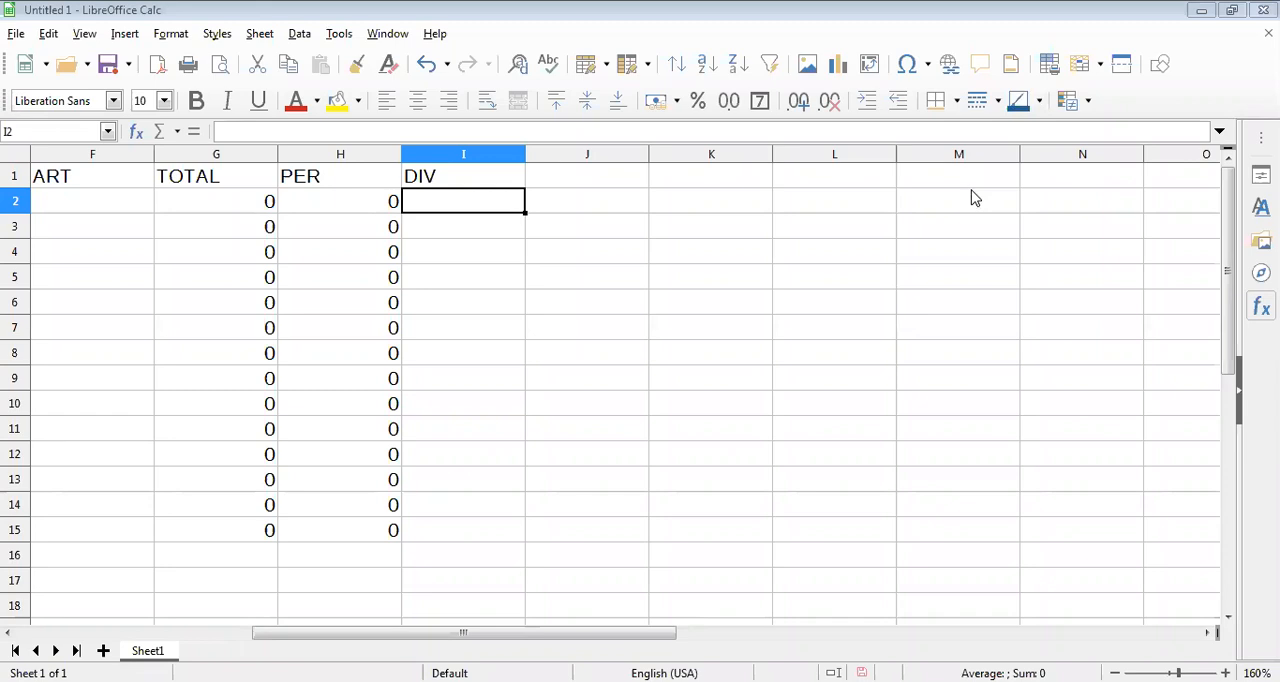
click(686, 258)
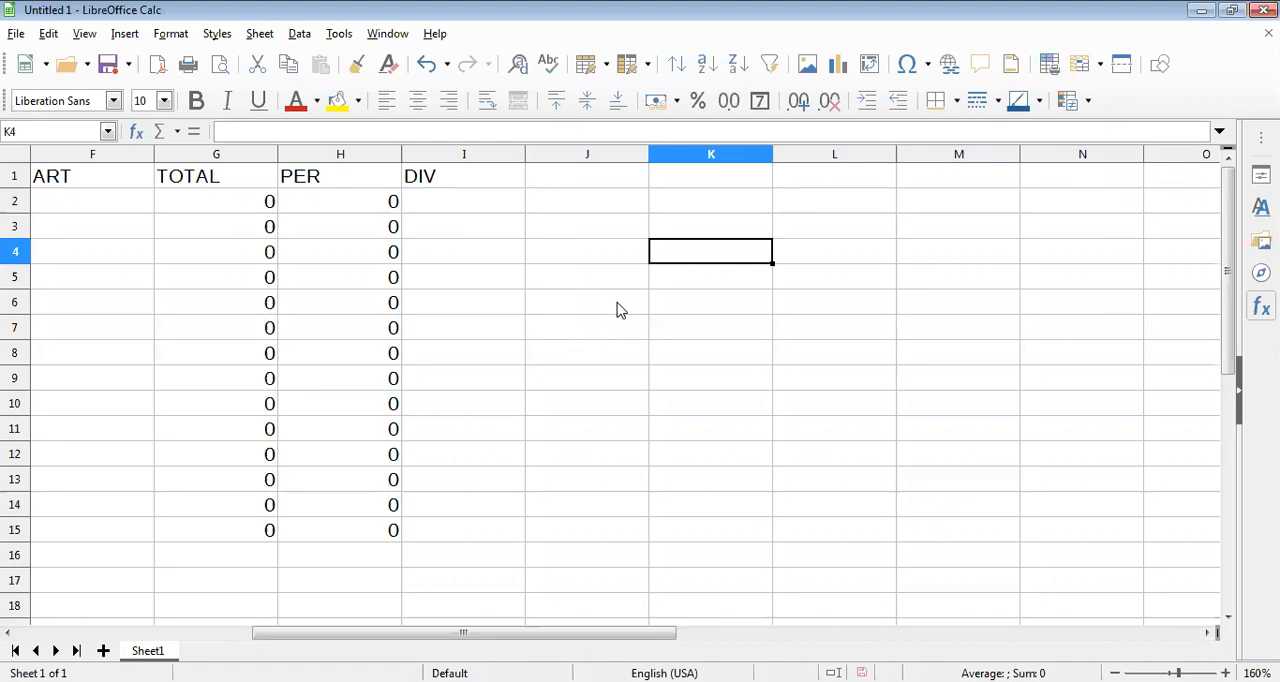
text(60)
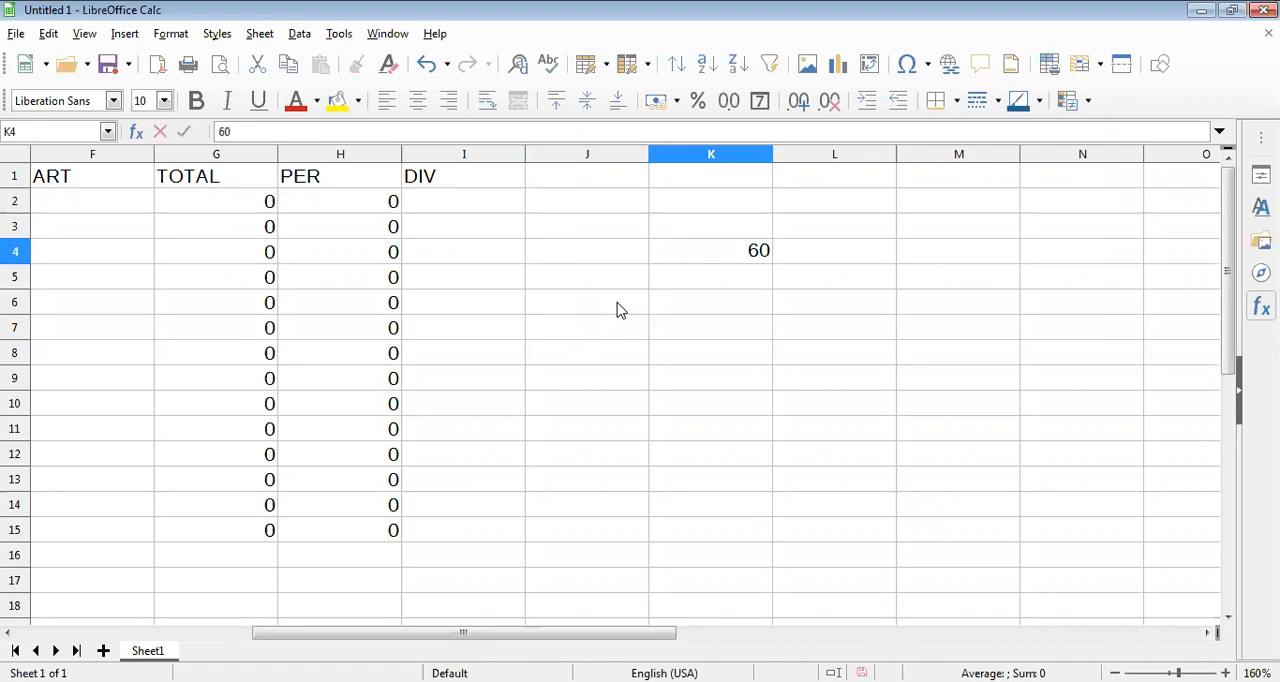
text(>)
key(BackSpace)
key(BackSpace)
key(BackSpace)
text(>=60 F)
key(Return)
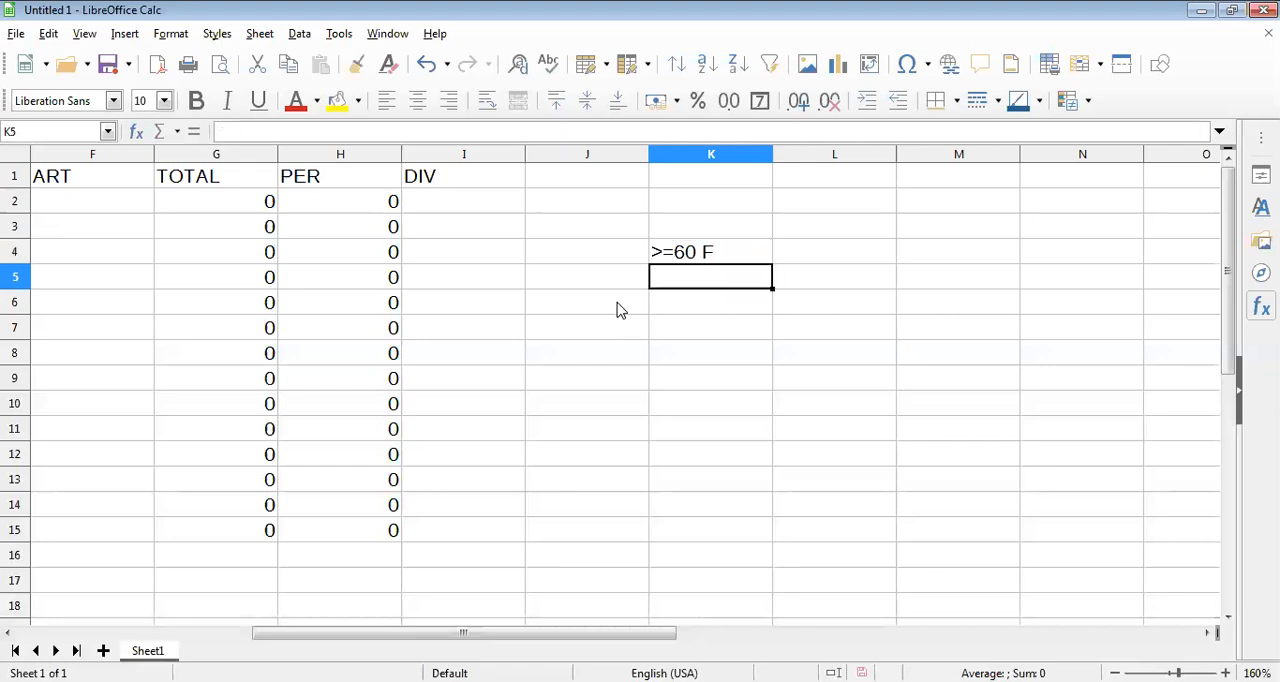
Write the second-division criterion ">=45 S" in cell K5, below the first-division criterion.
text(>=45)
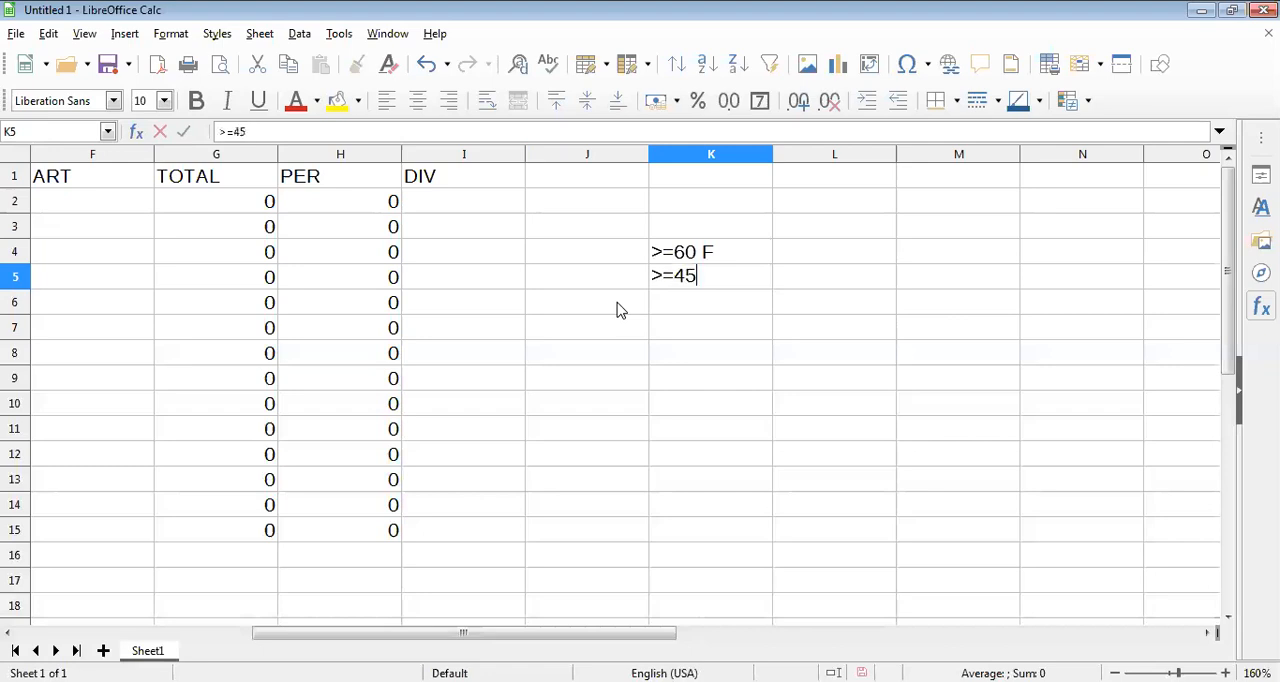
text( S)
key(Return)
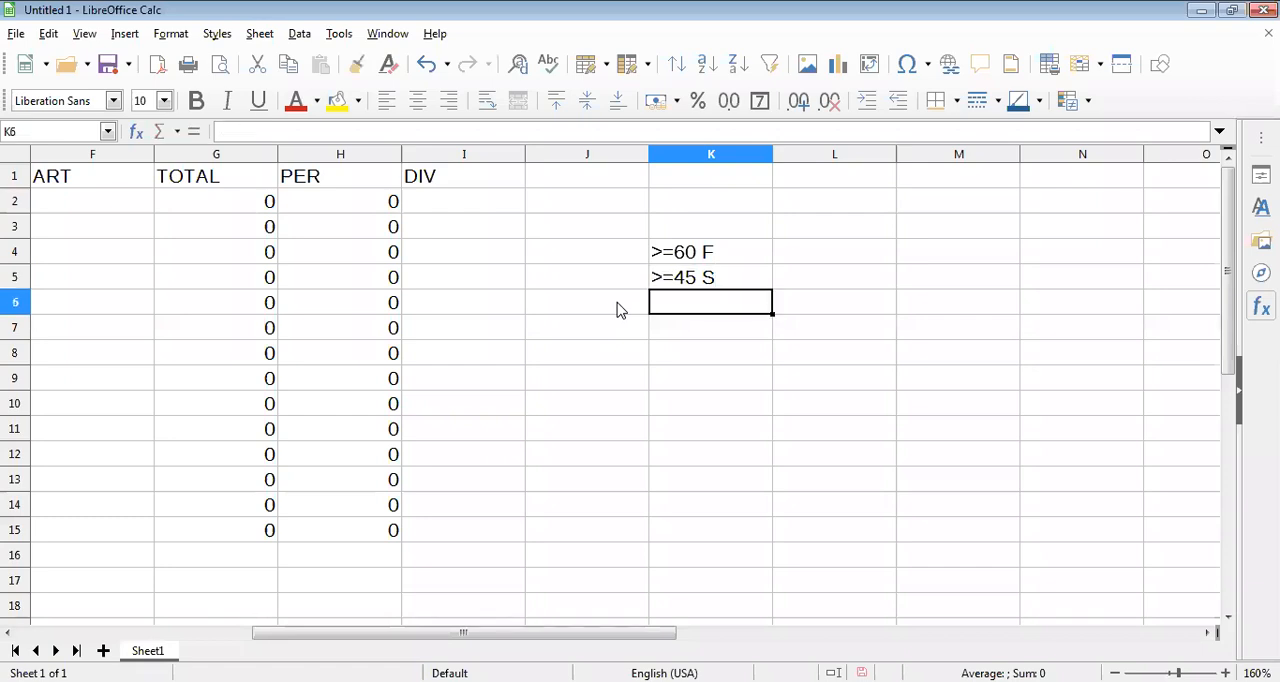
Write the third-division criterion ">=33 T" in cell K6, below the second-division criterion.
text(>=)
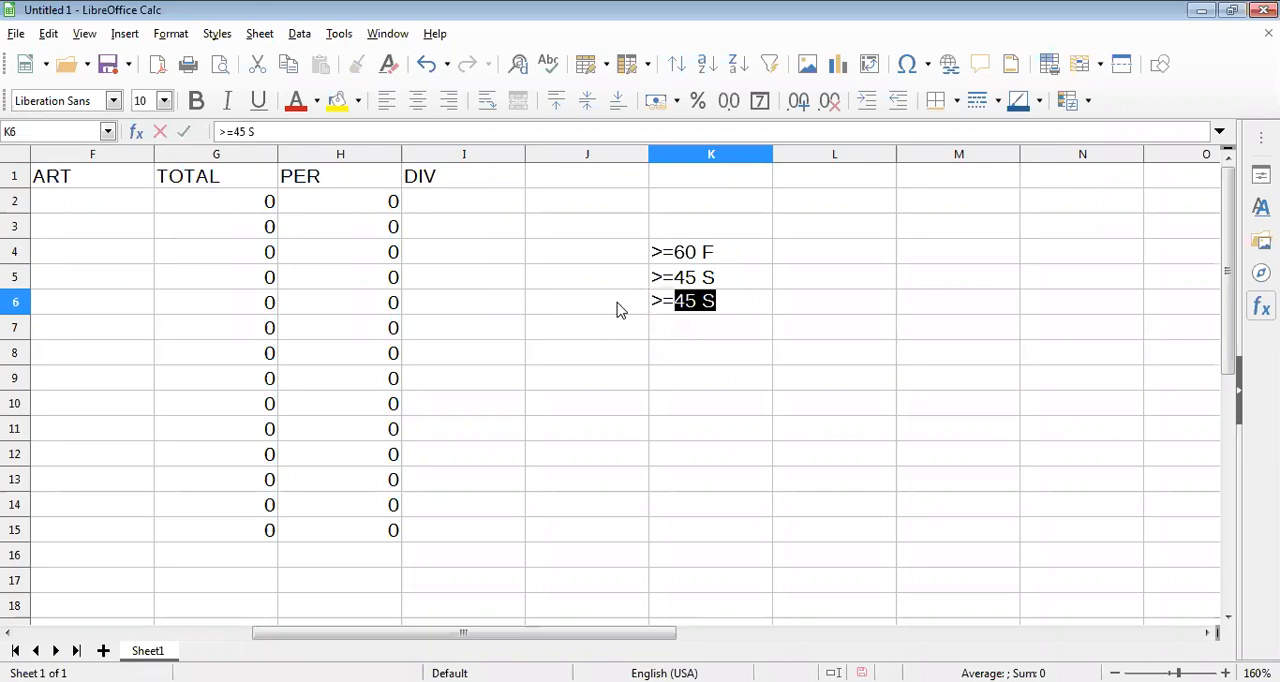
text(33)
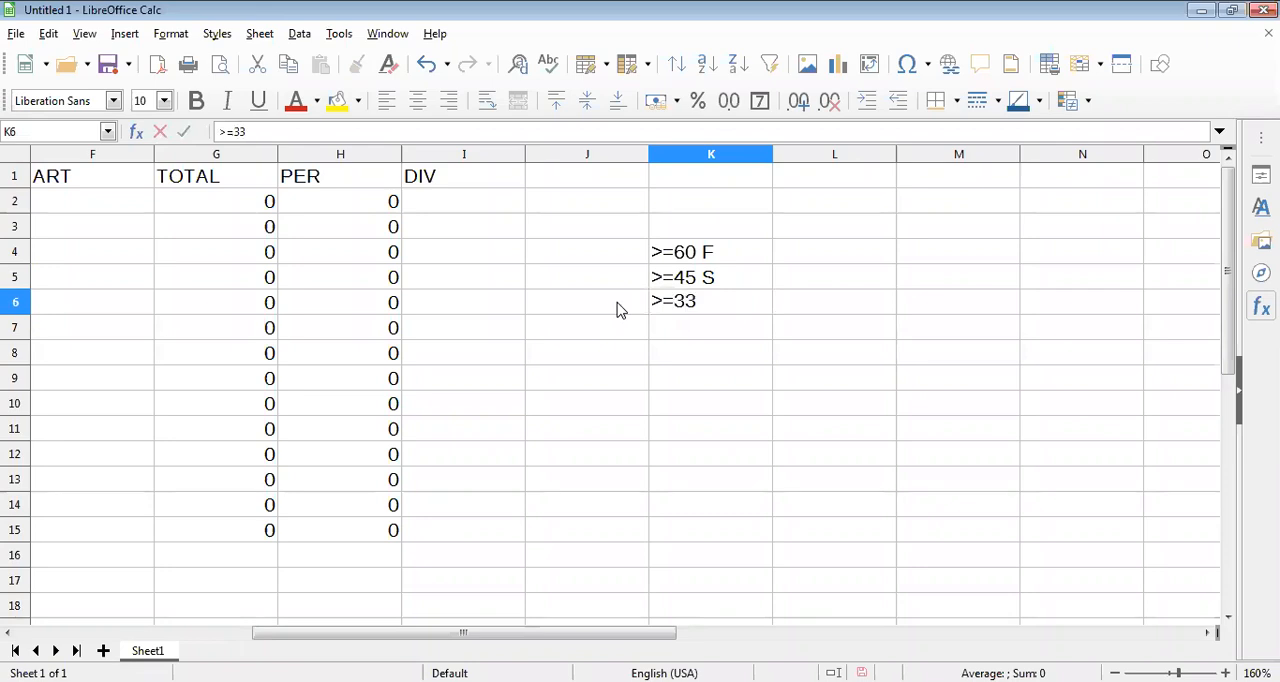
text( T)
key(Return)
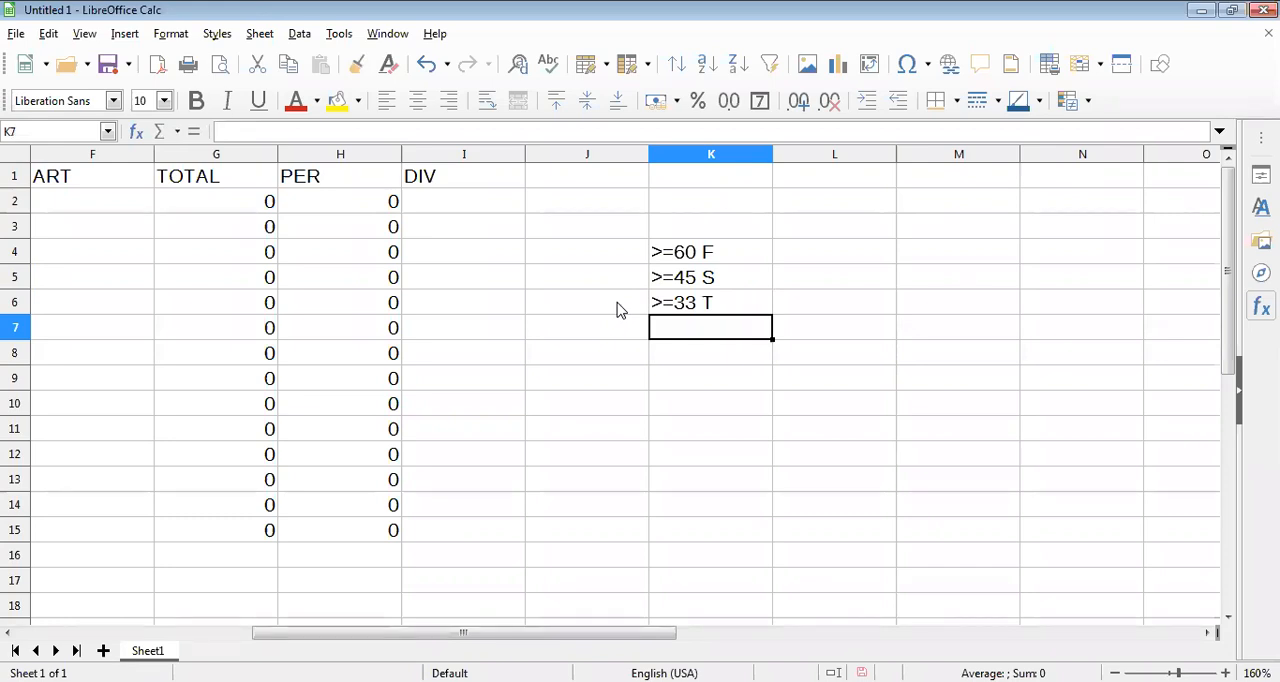
text(FAIL)
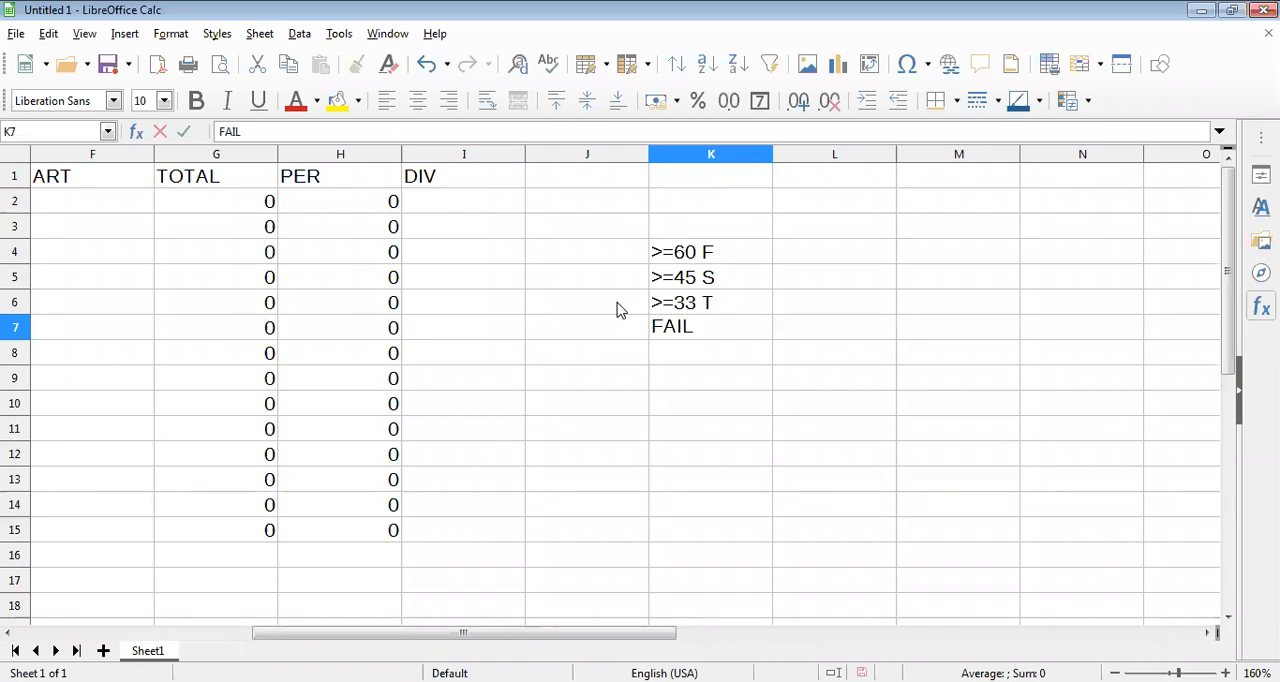
key(BackSpace)
key(BackSpace)
key(BackSpace)
key(BackSpace)
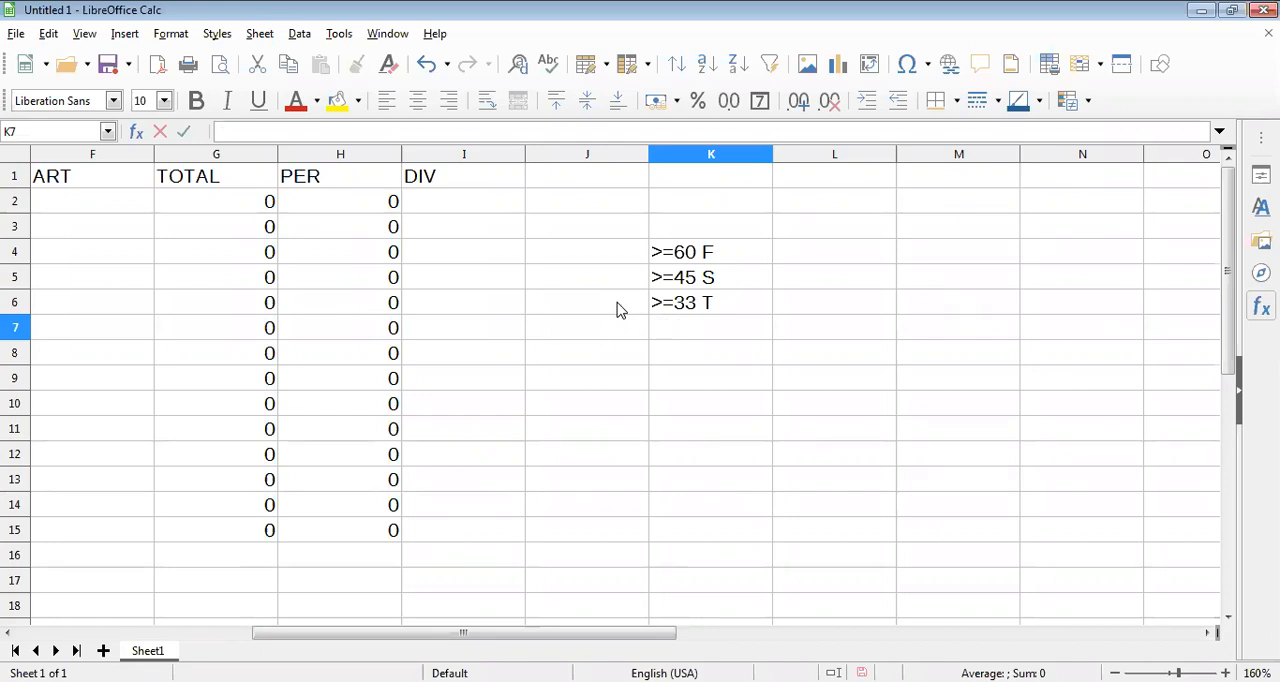
Clear the division criteria notes from cells K4:K7.
drag(743, 258, 743, 328)
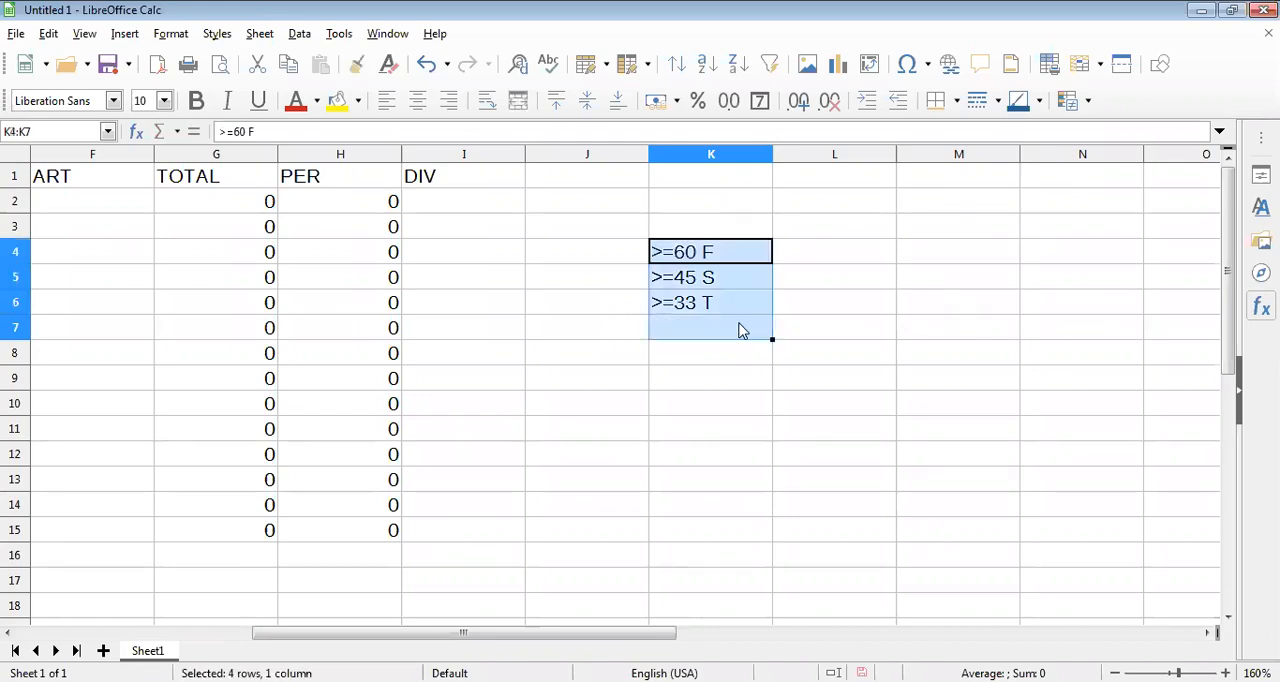
key(Delete)
Start the division formula in cell I2 under DIV with the first-division condition =IF(H2>=60,"FIRST".
click(482, 205)
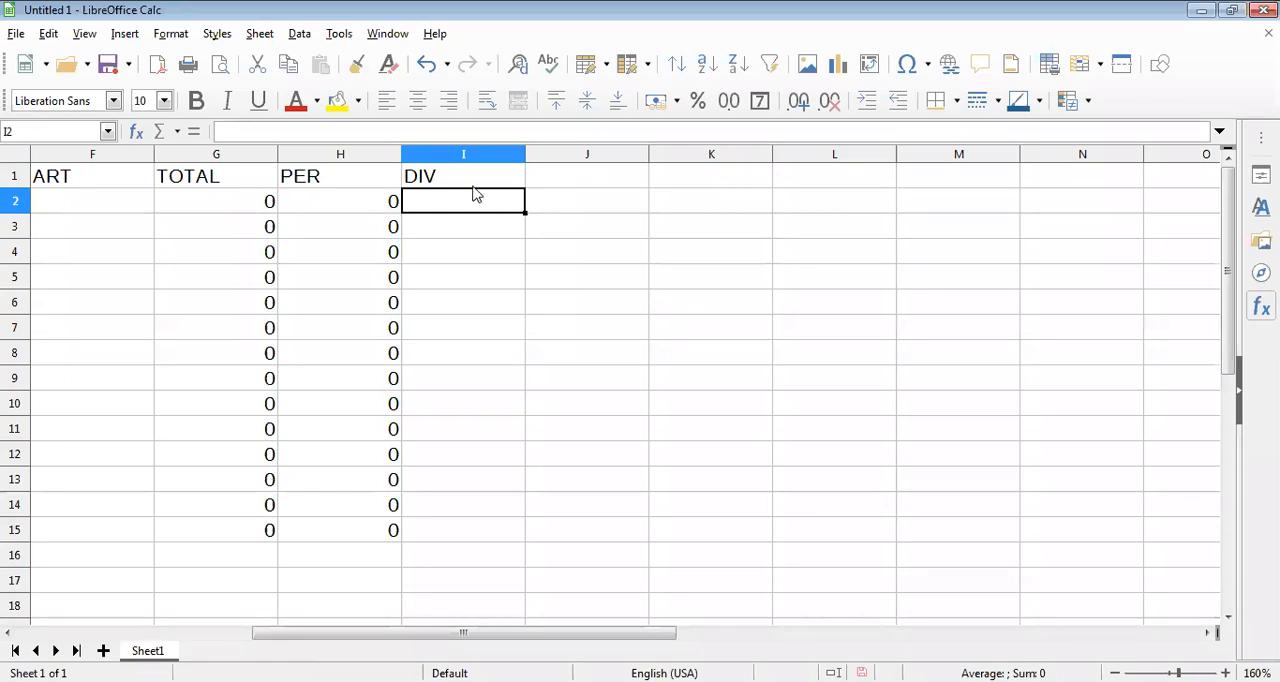
text(=)
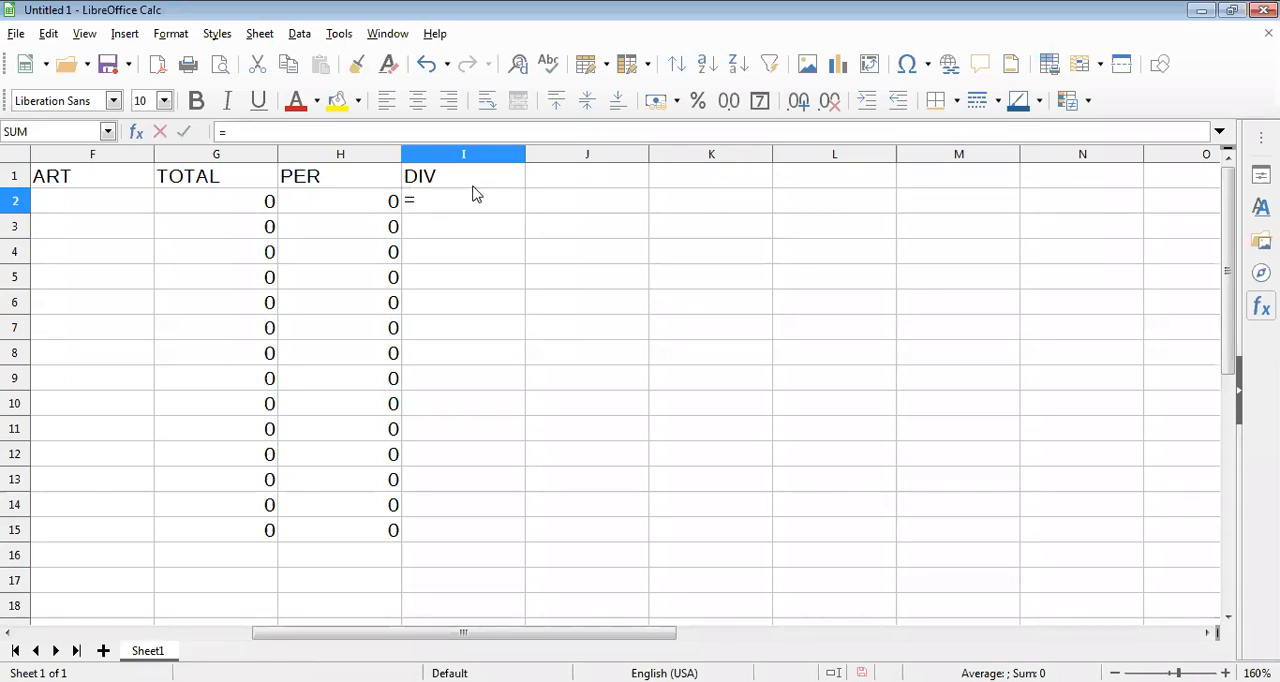
text(IF)
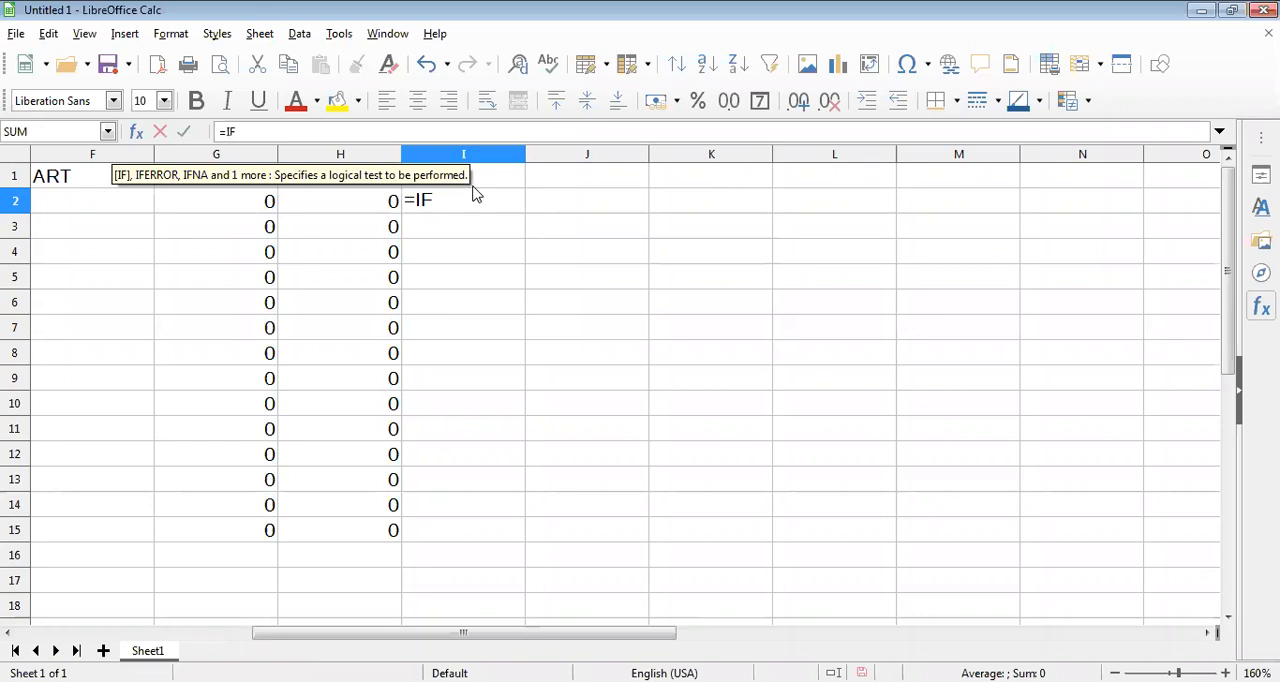
text(()
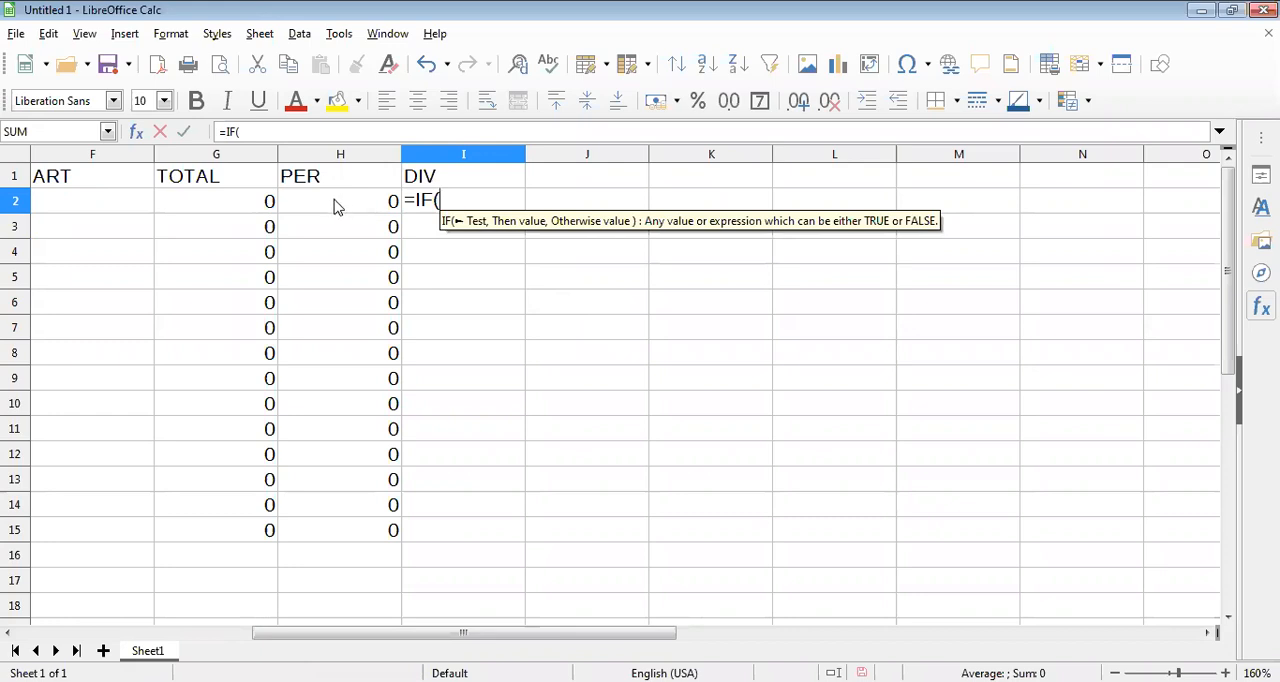
text(H2)
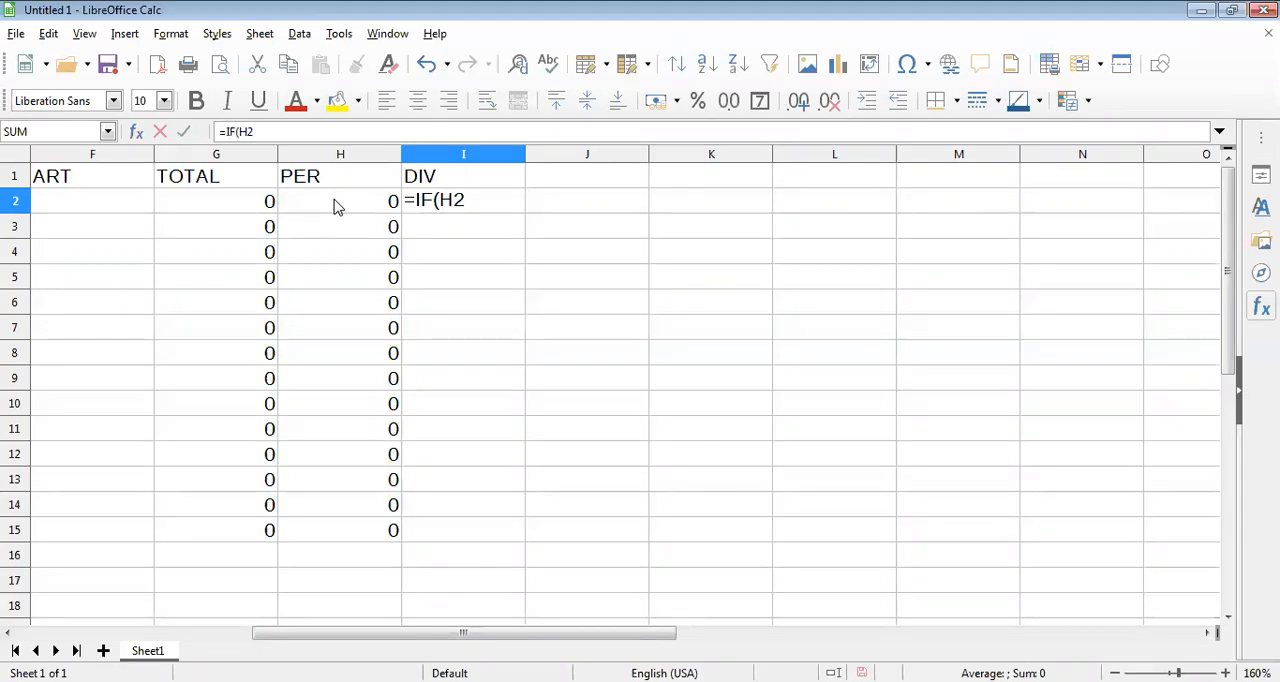
text(>)
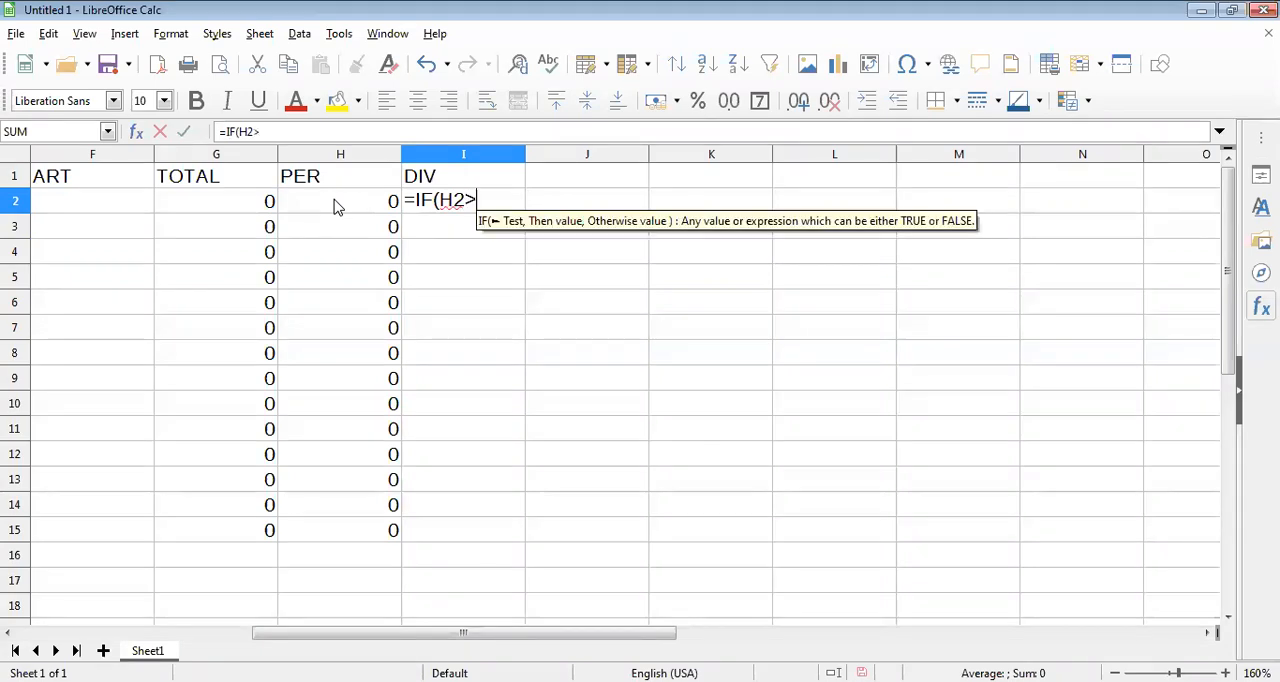
text(=)
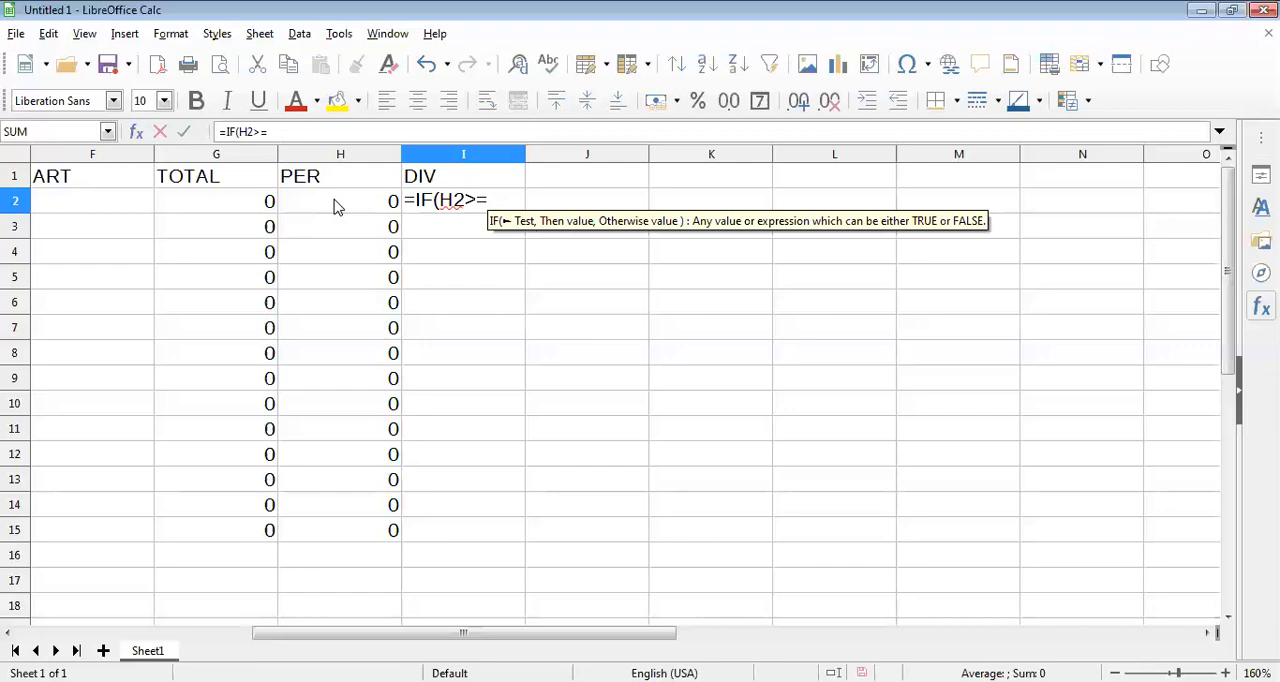
text(60)
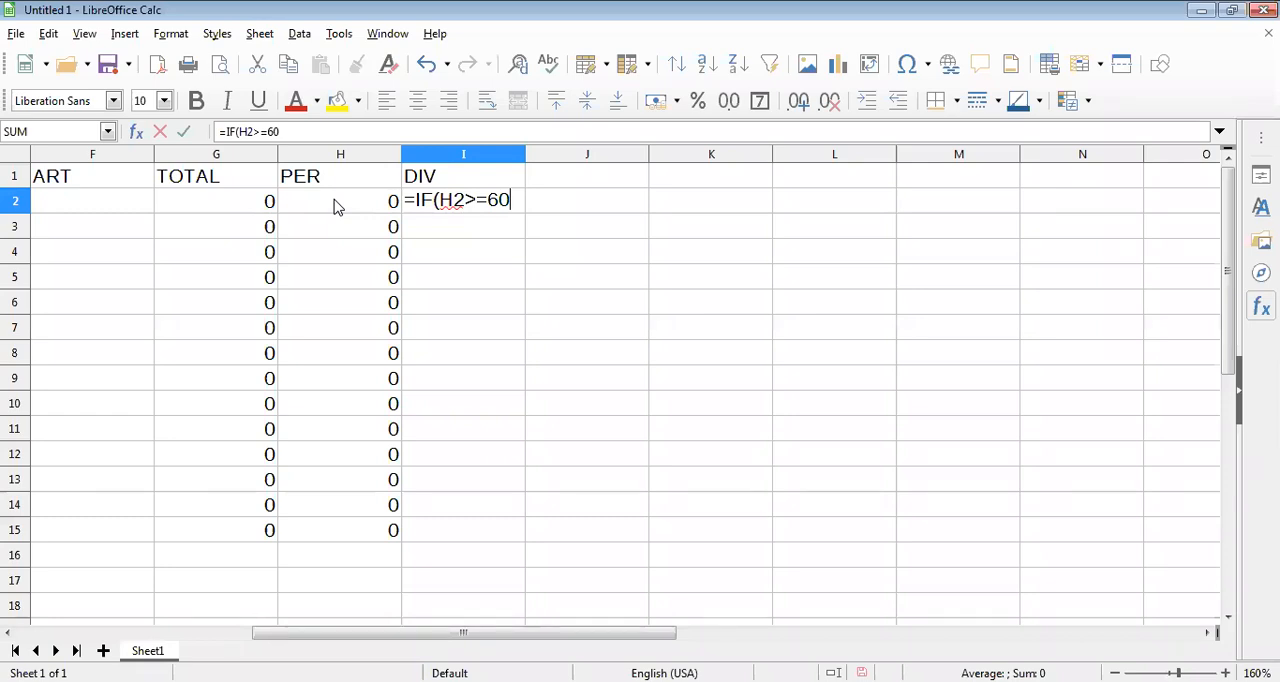
text(,)
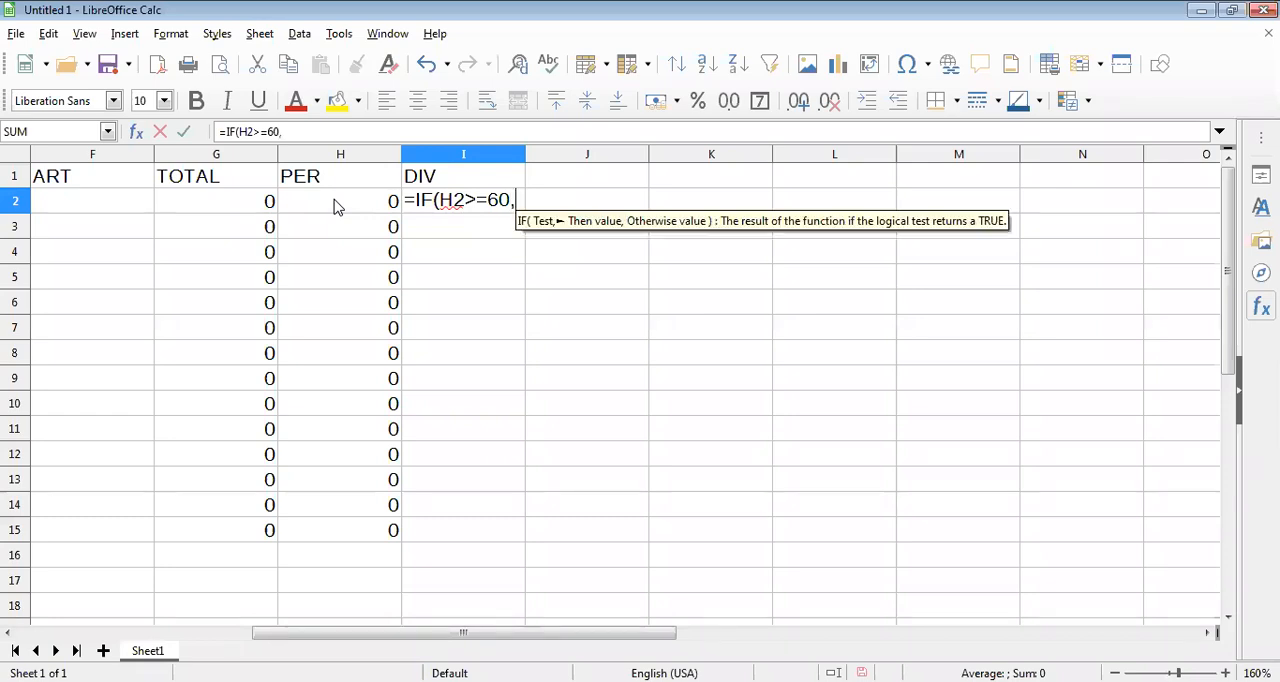
text("FI)
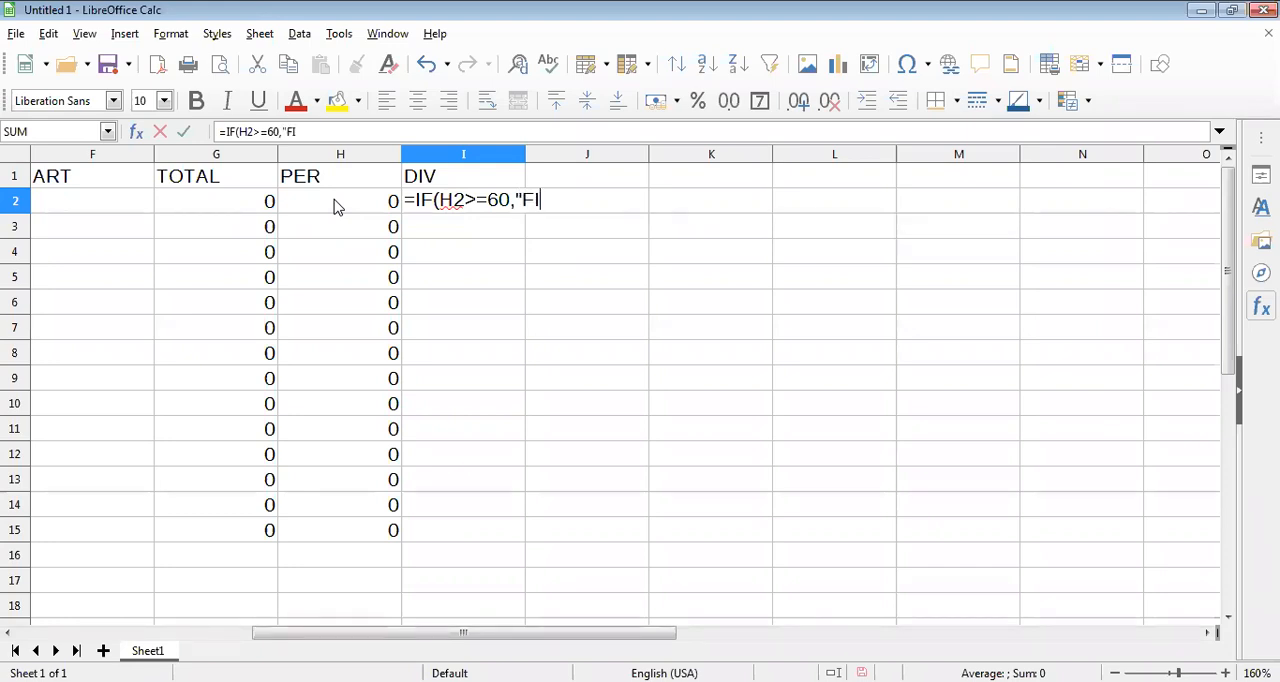
text(RST")
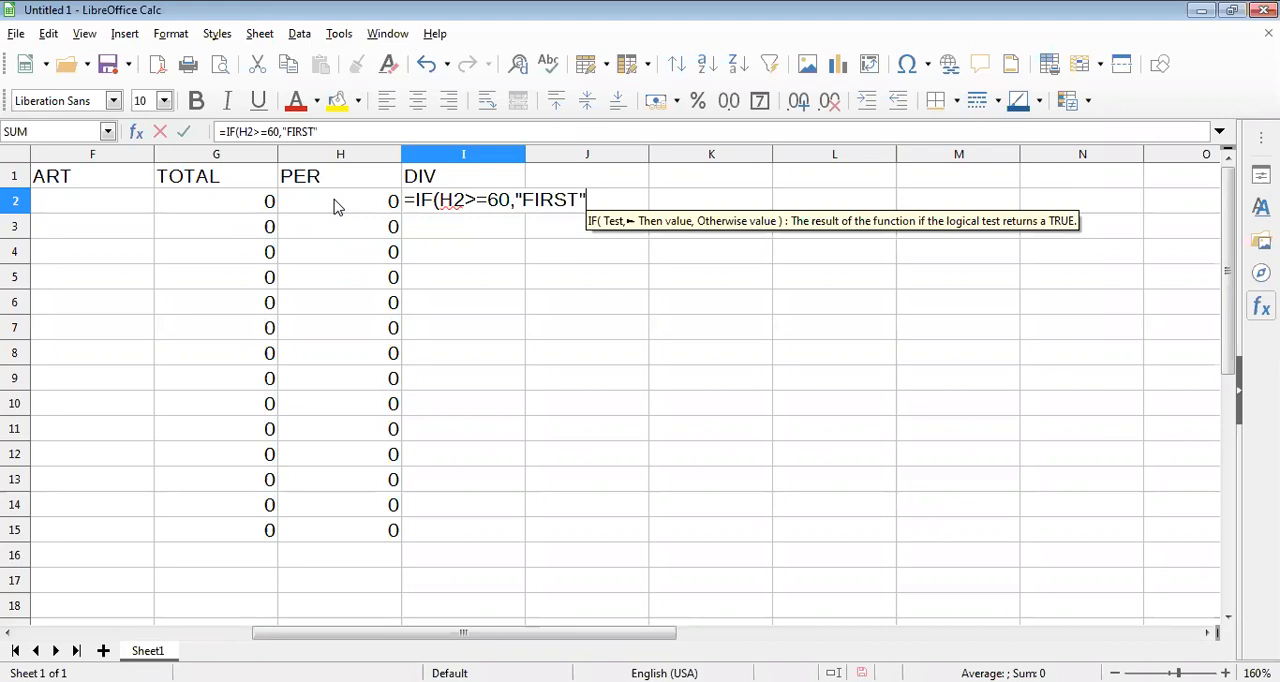
Continue the division formula in I2 with the nested second-division condition ,IF(H2>=45,"SECOND".
text(,I)
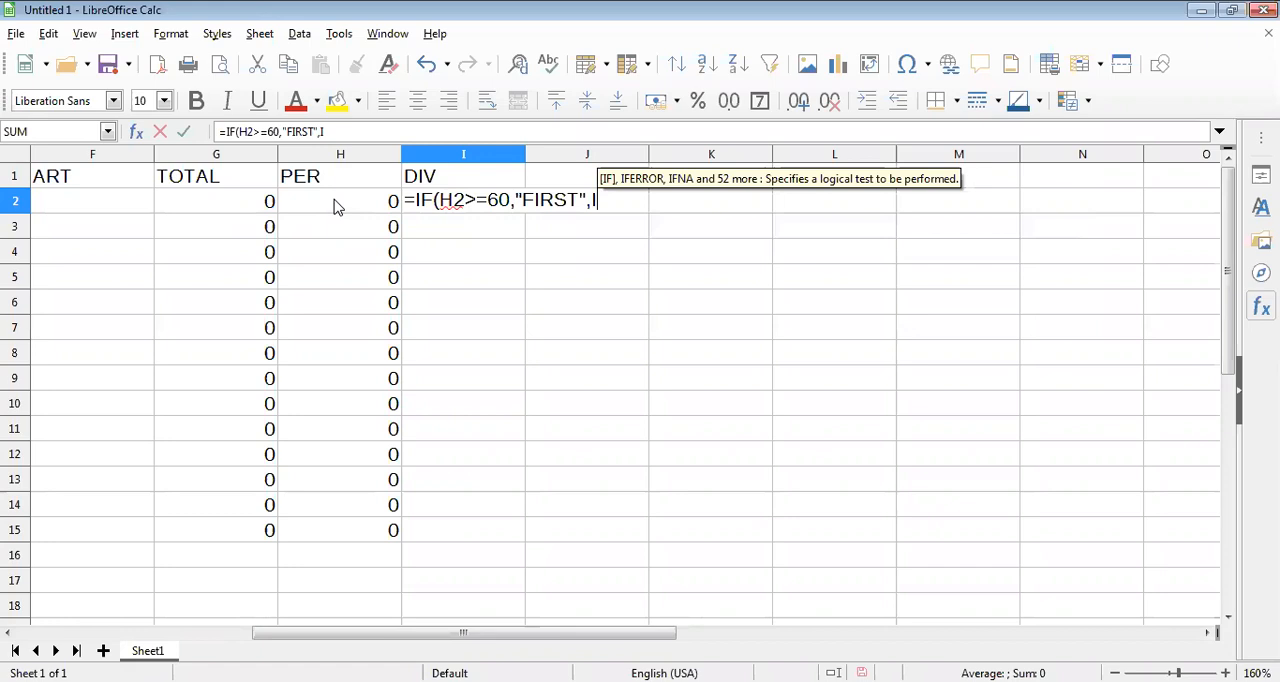
text(F)
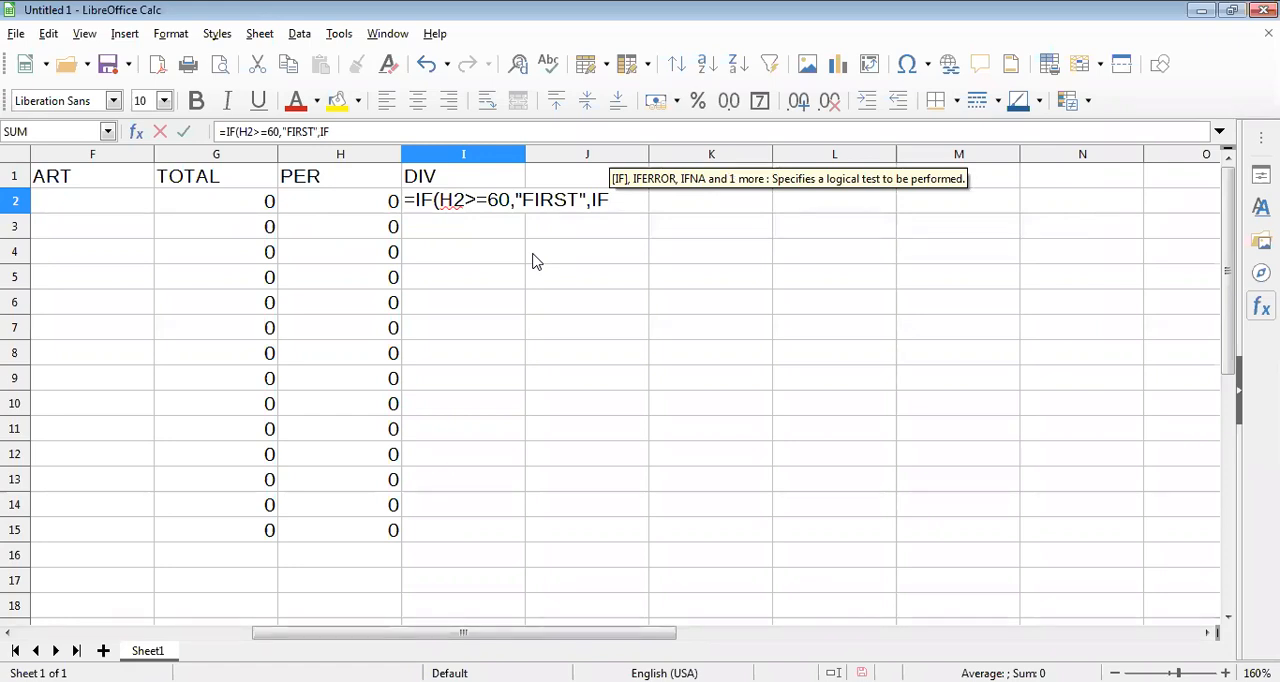
text((H2)
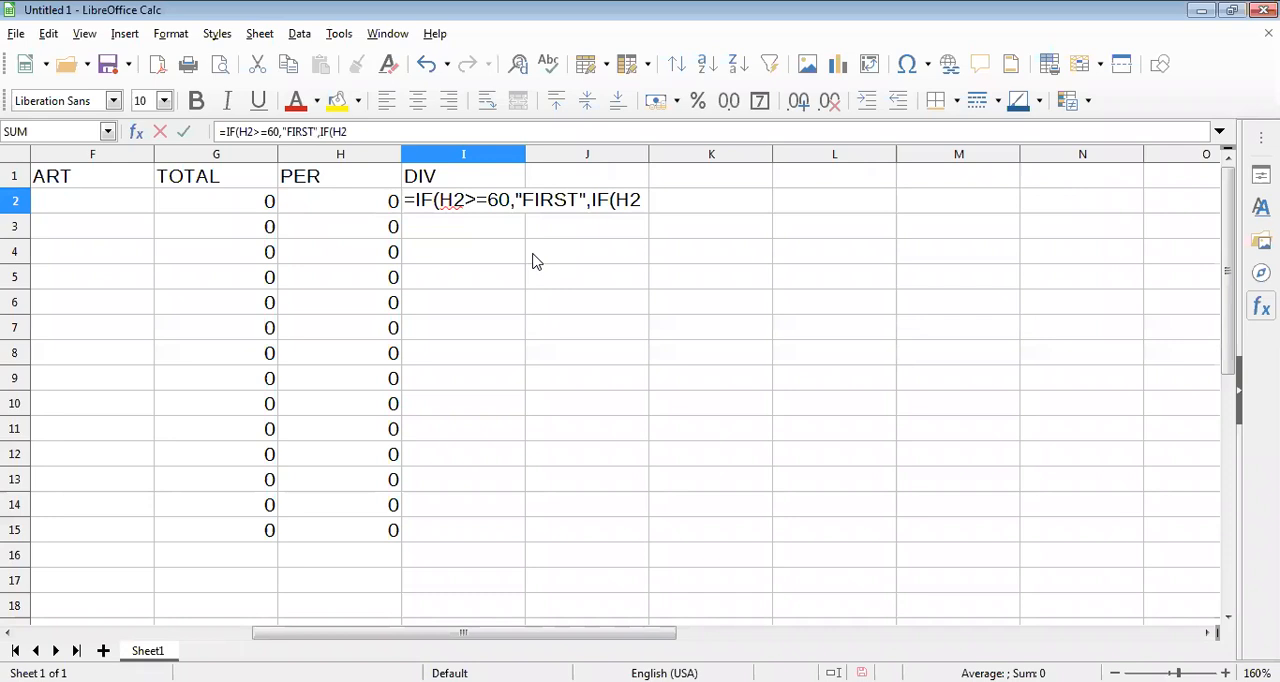
text(>)
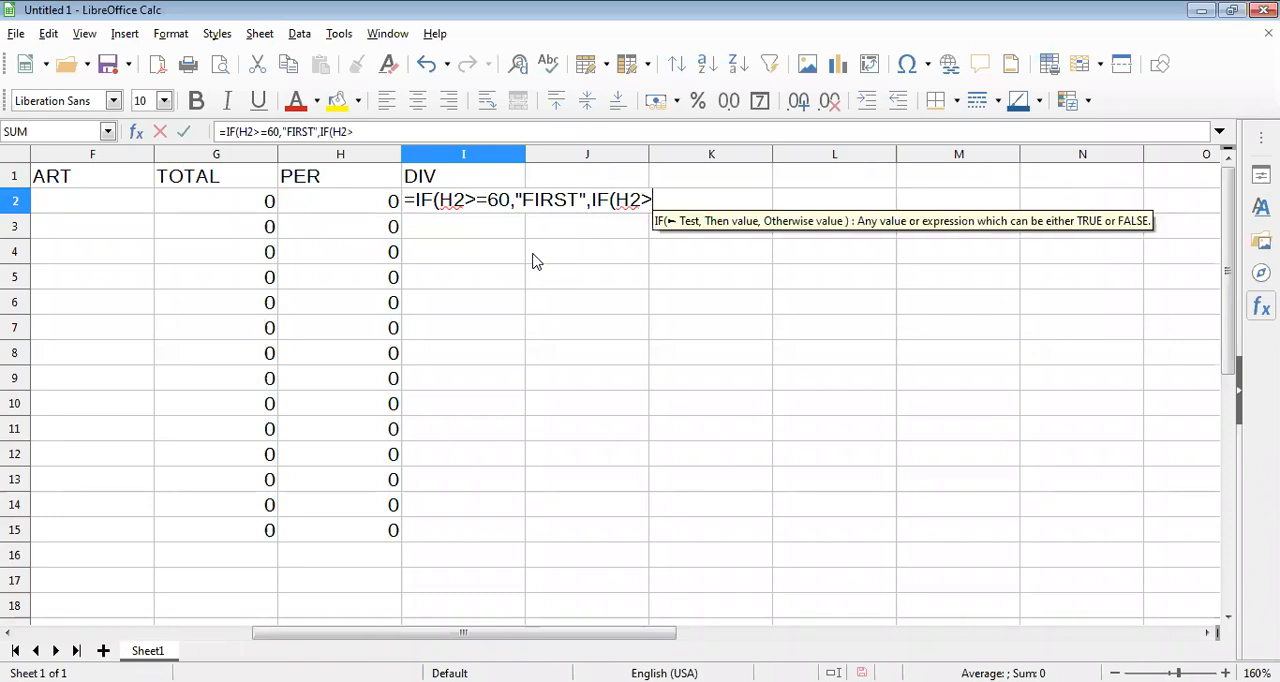
text(4)
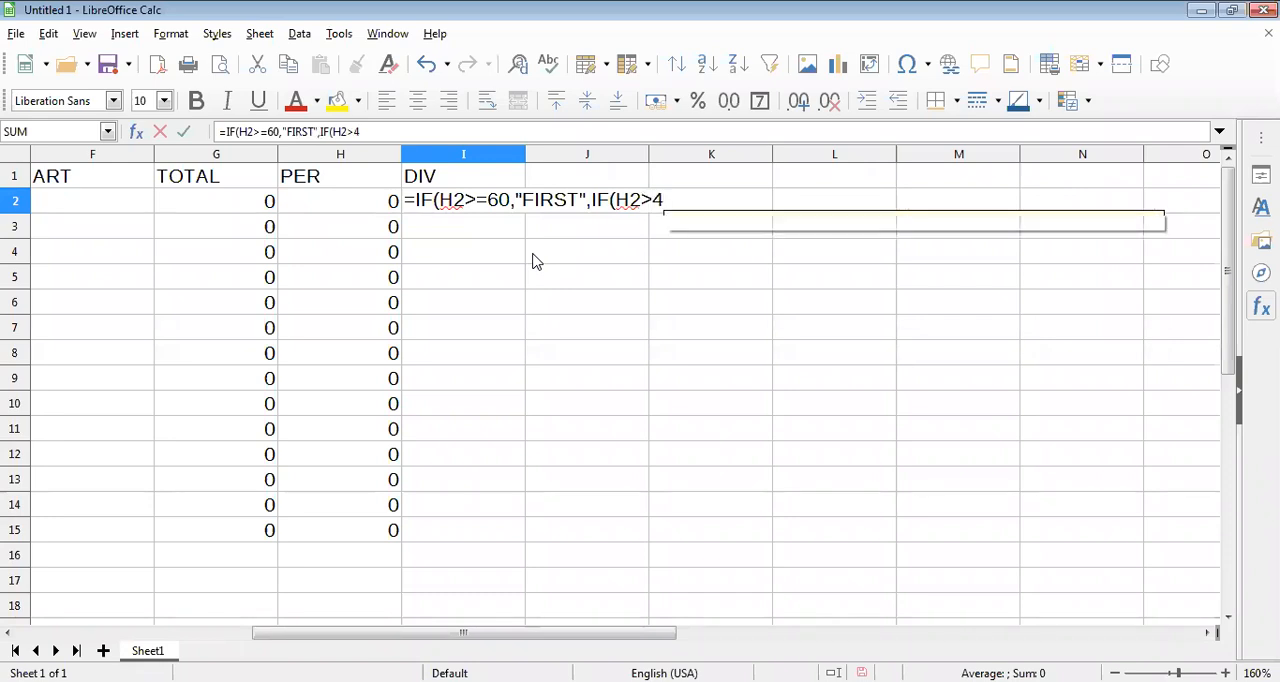
key(BackSpace)
text(=45)
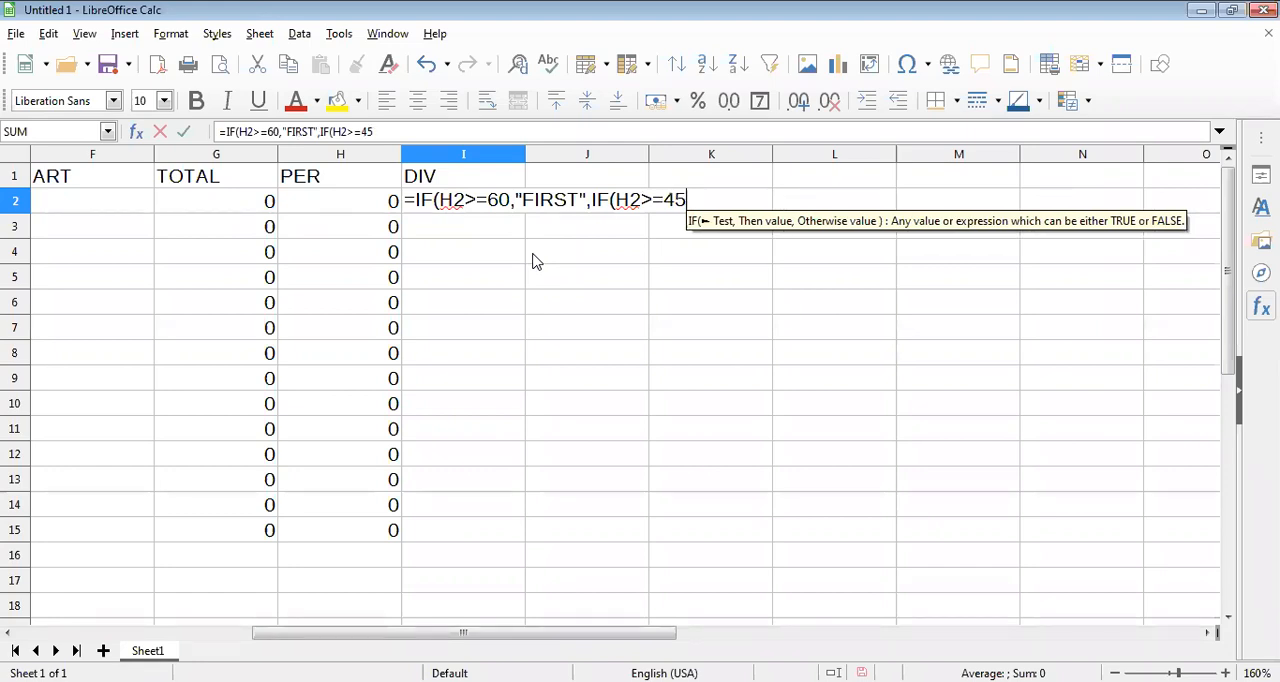
text(,"SECOND)
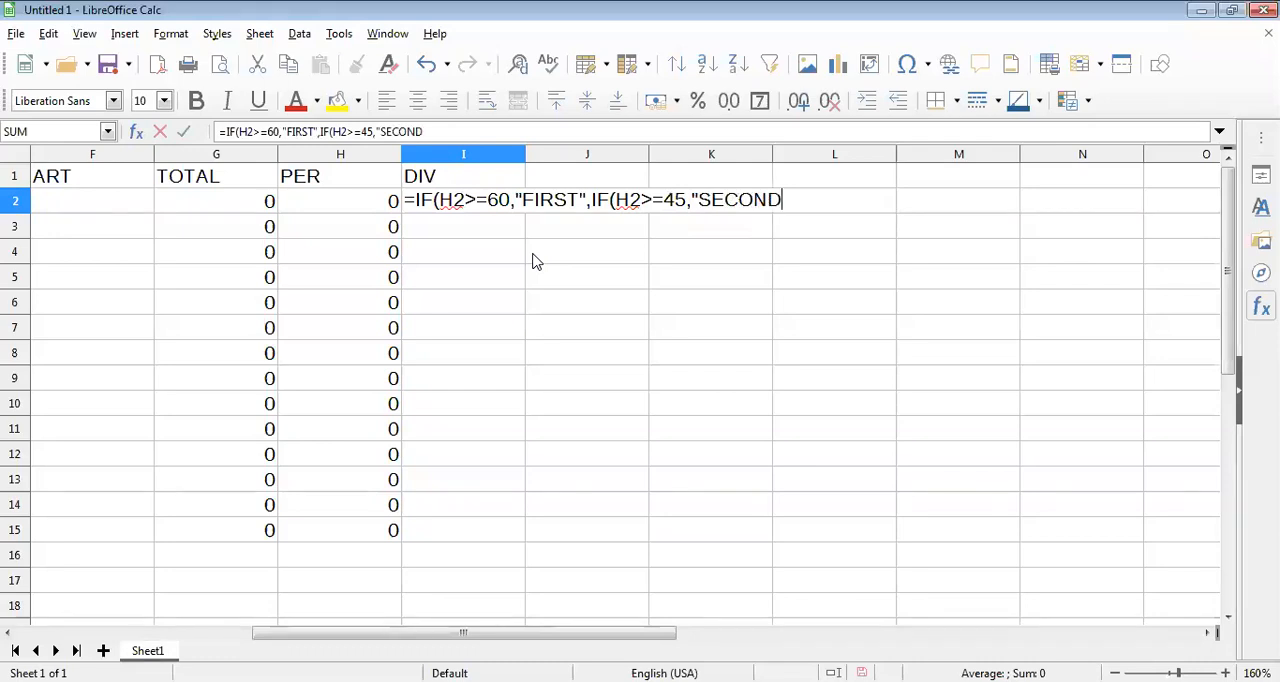
text(")
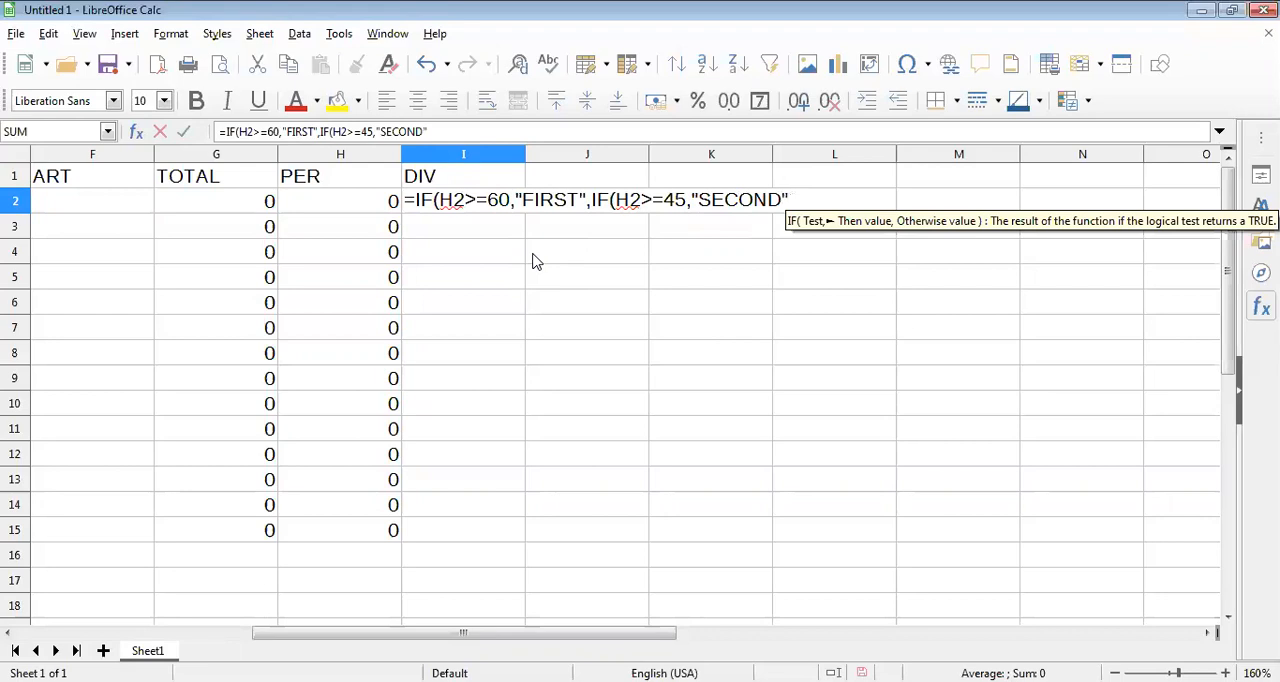
Continue the division formula in I2 with the nested third-division condition ,IF(H2>=33,"THIRD".
text(,)
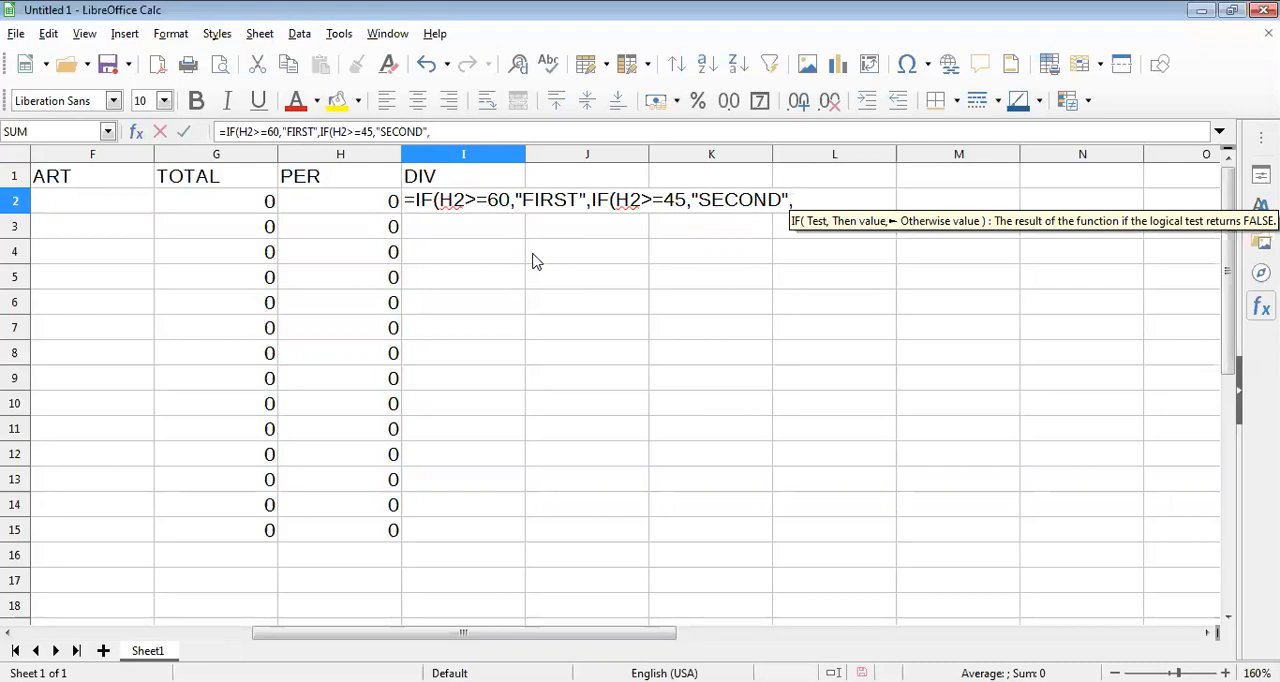
text(IF)
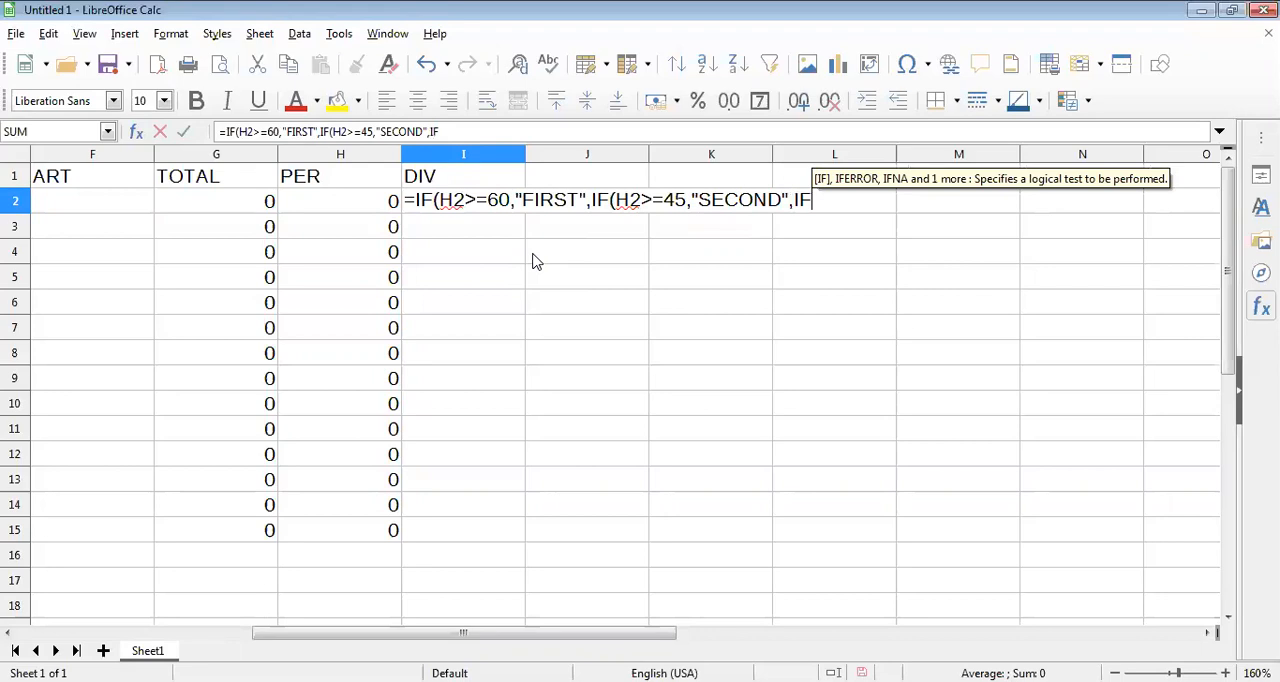
text((H2)
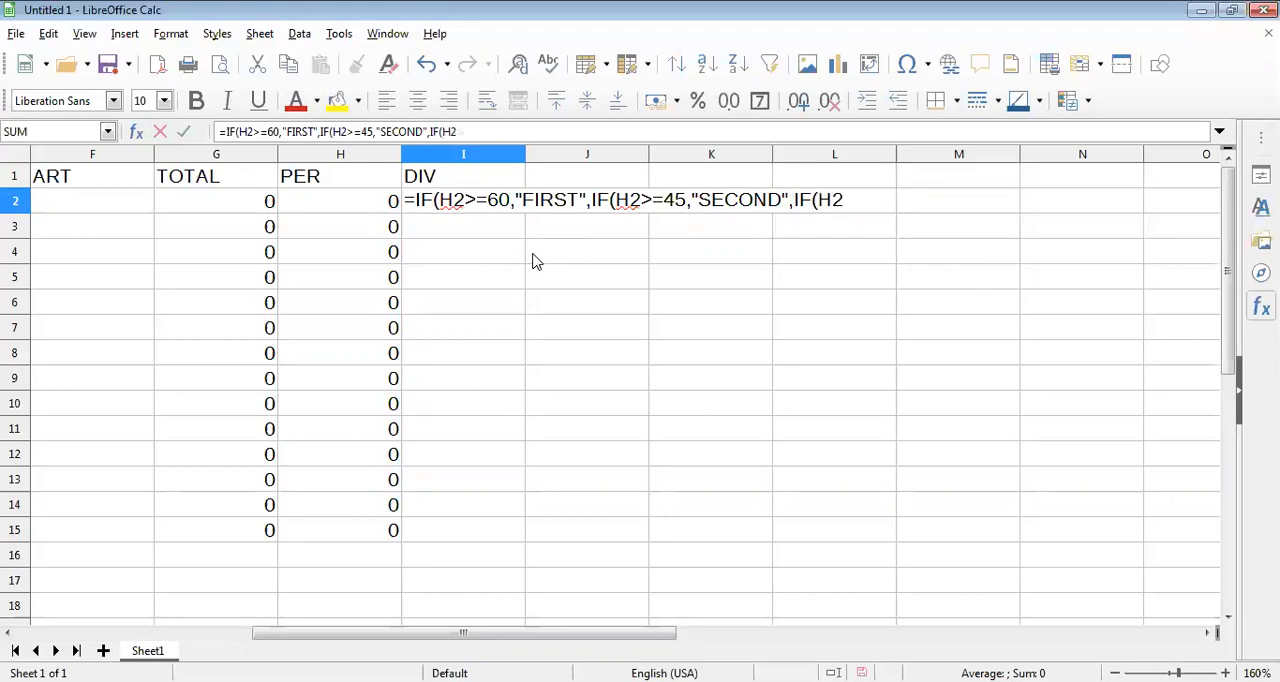
text(>=)
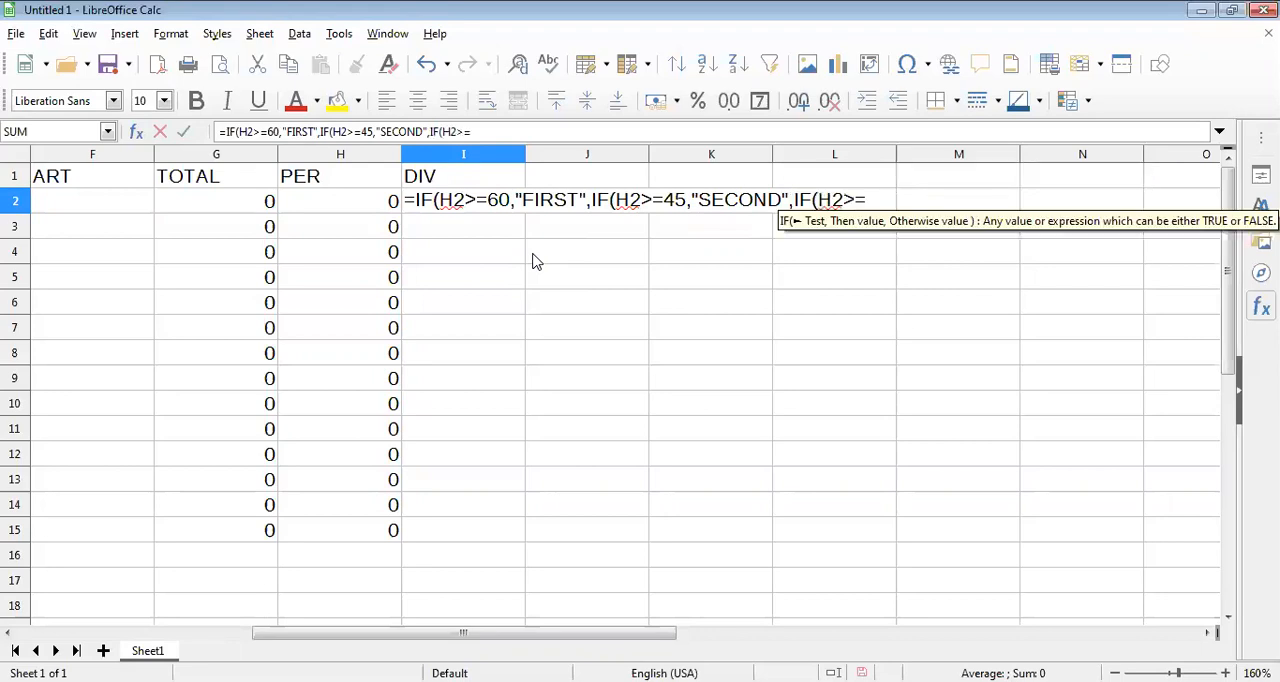
text(33,)
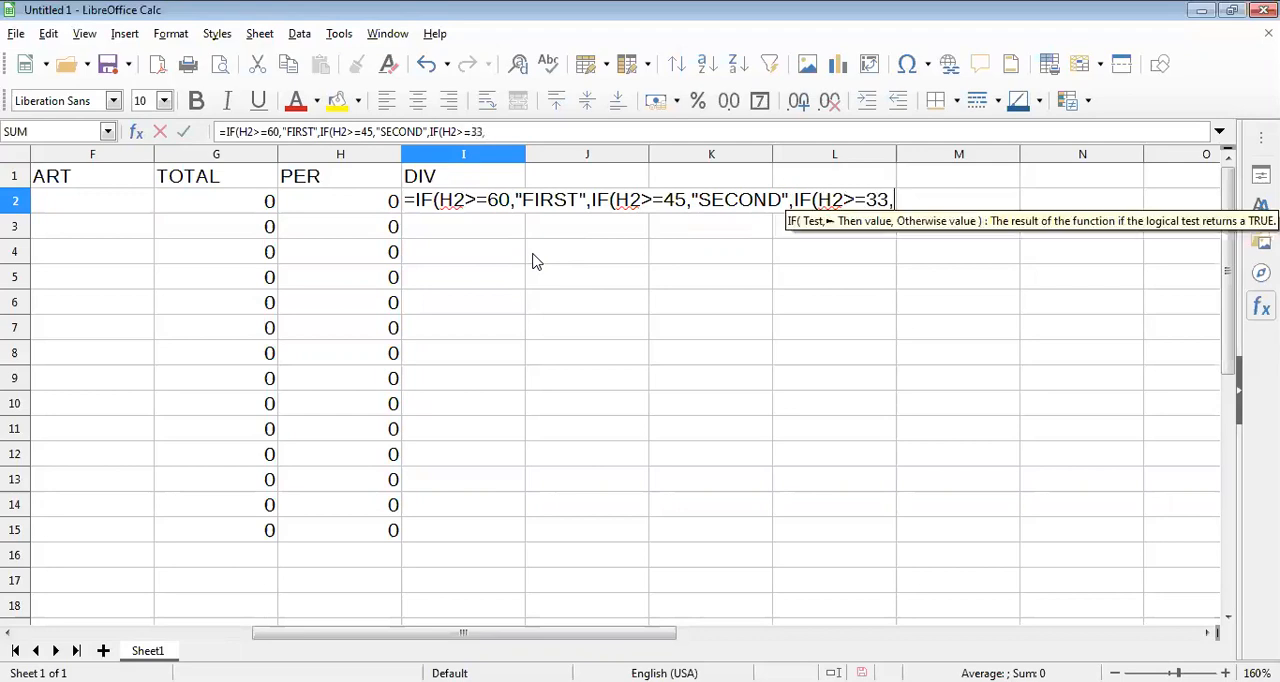
text("TH)
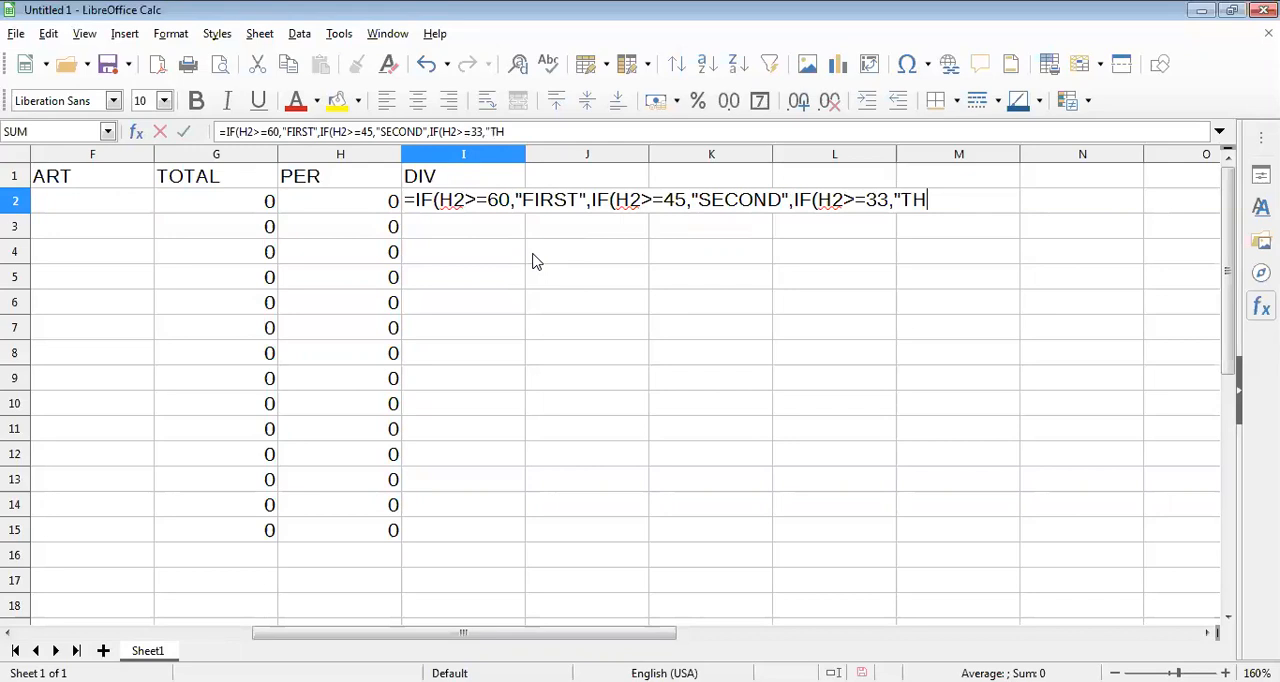
text(IRD")
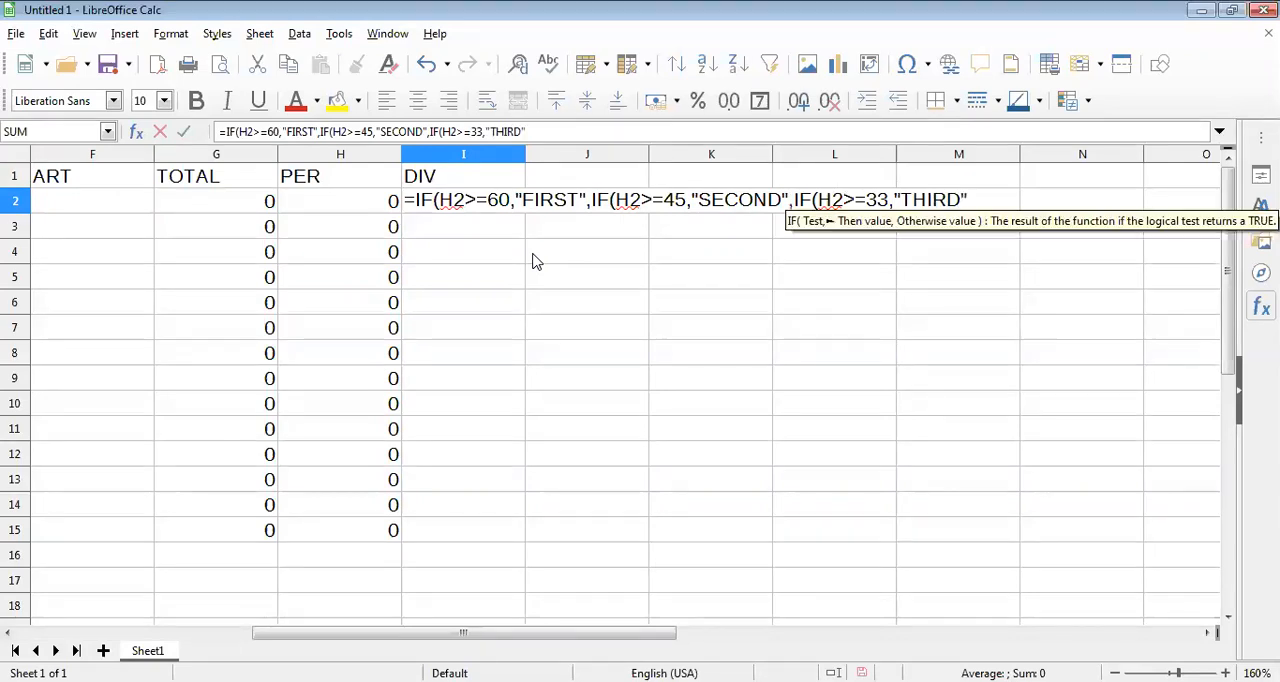
text(,)
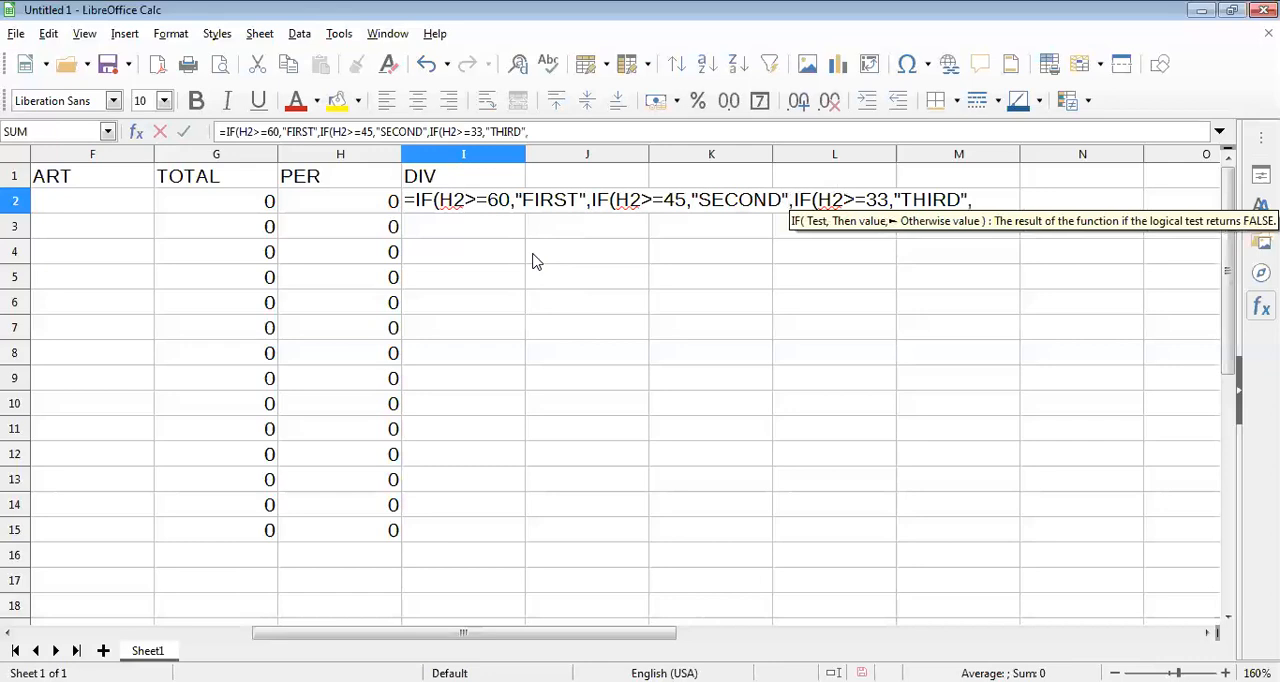
text("FAIL")
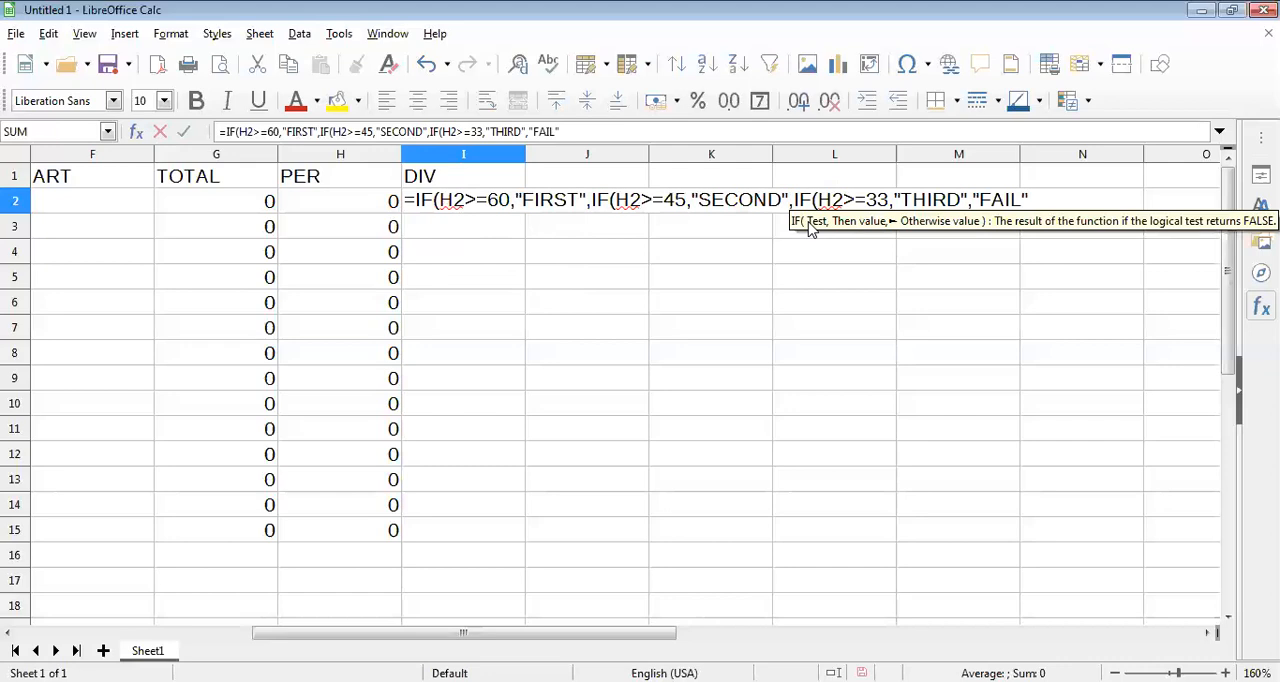
Complete the division formula in I2 with ,"FAIL"))) and fill it down the DIV column through I15.
text())))
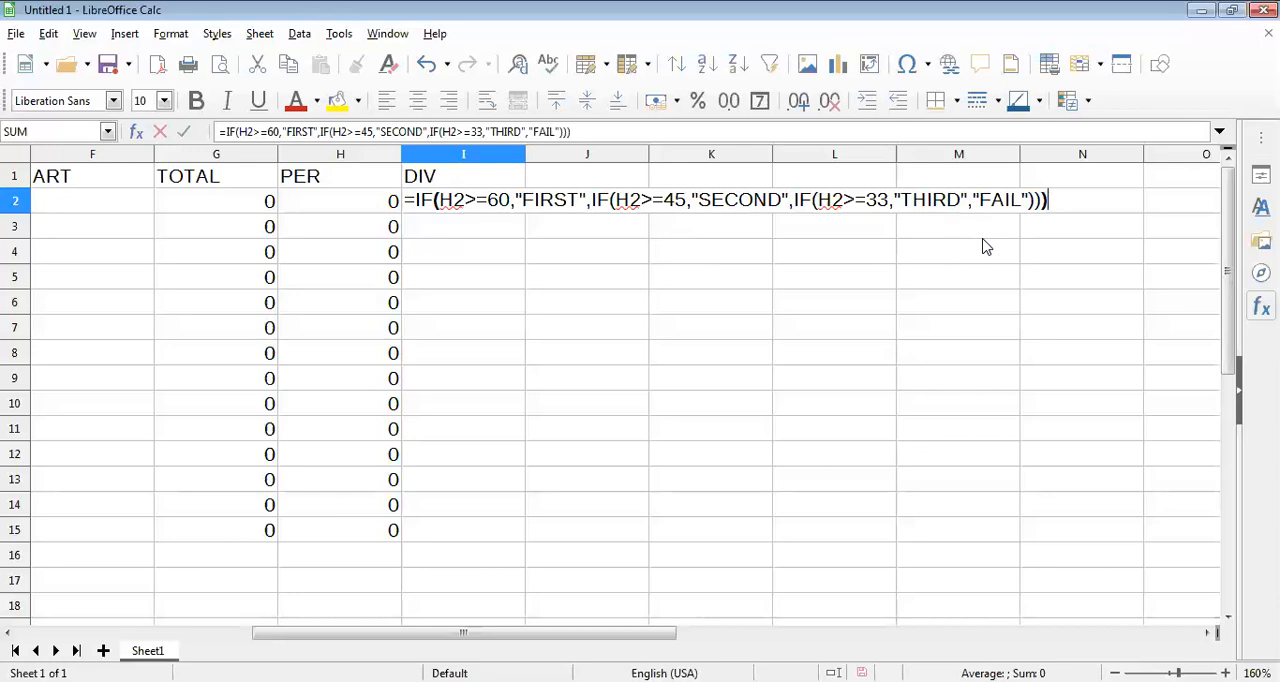
key(Return)
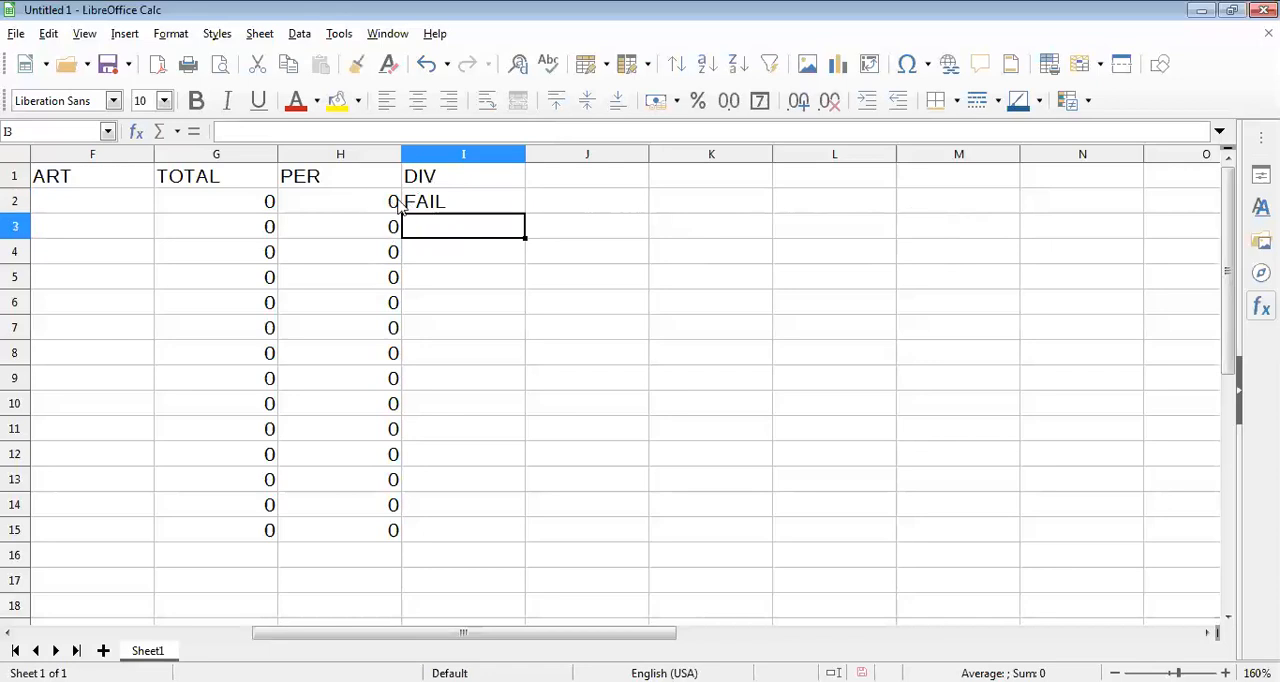
click(522, 210)
drag(523, 212, 503, 543)
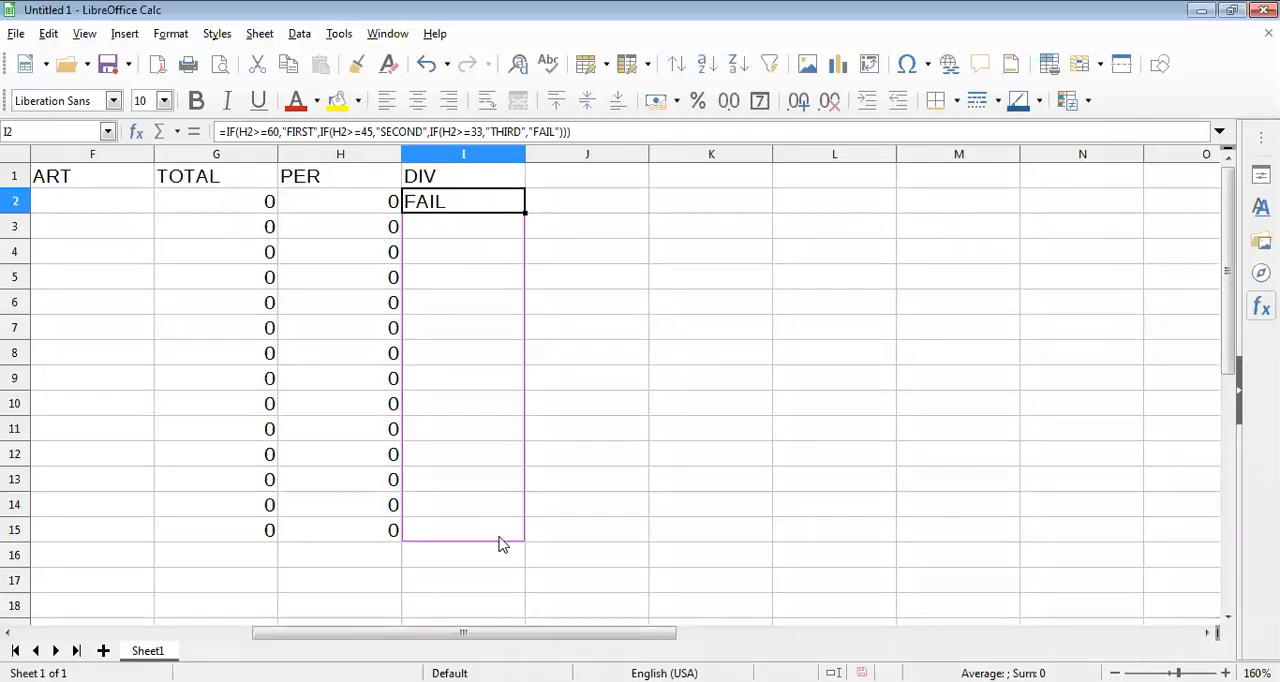
Enter the first student's marks in row 2: HINDI 87, MATH 68, ENG 85, SCI 65 and ART 58.
drag(634, 640, 334, 640)
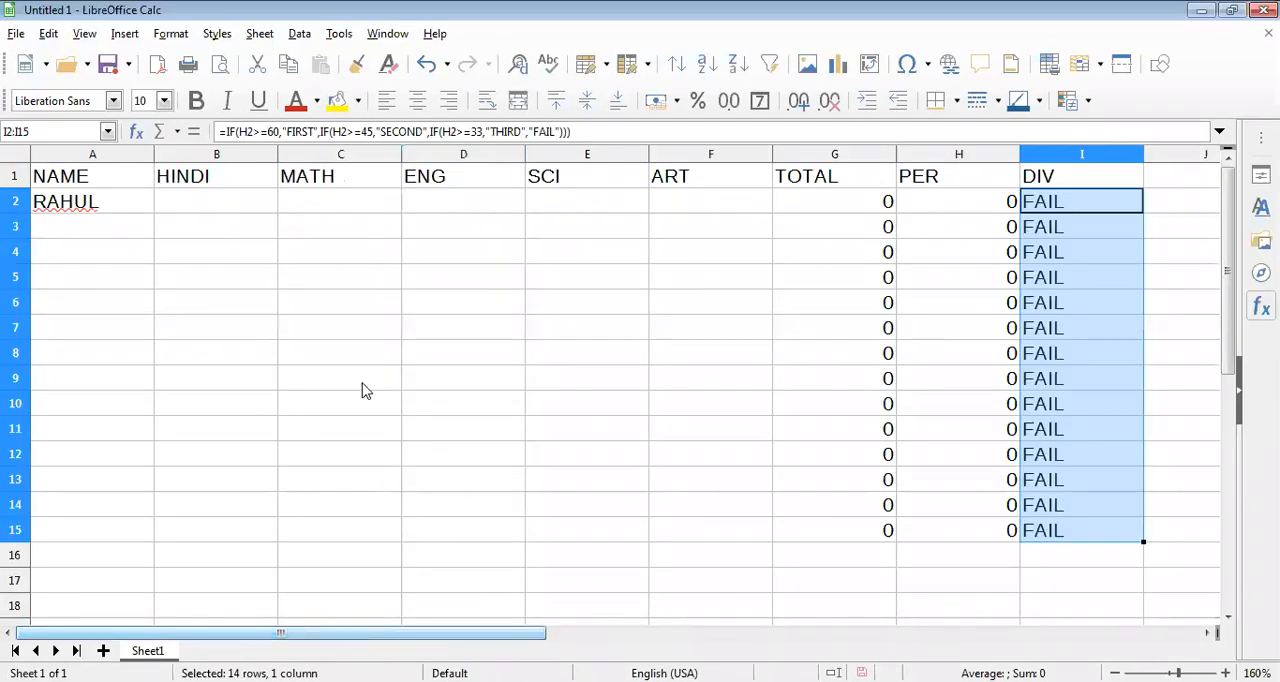
click(226, 186)
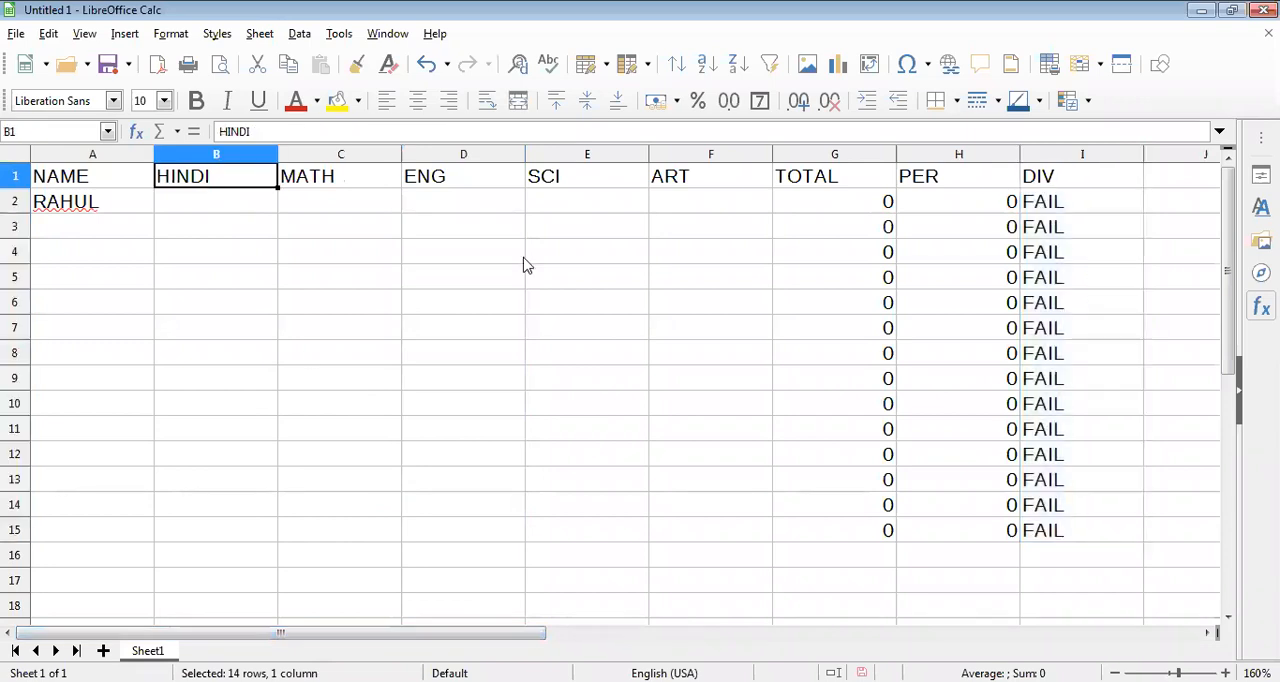
click(221, 210)
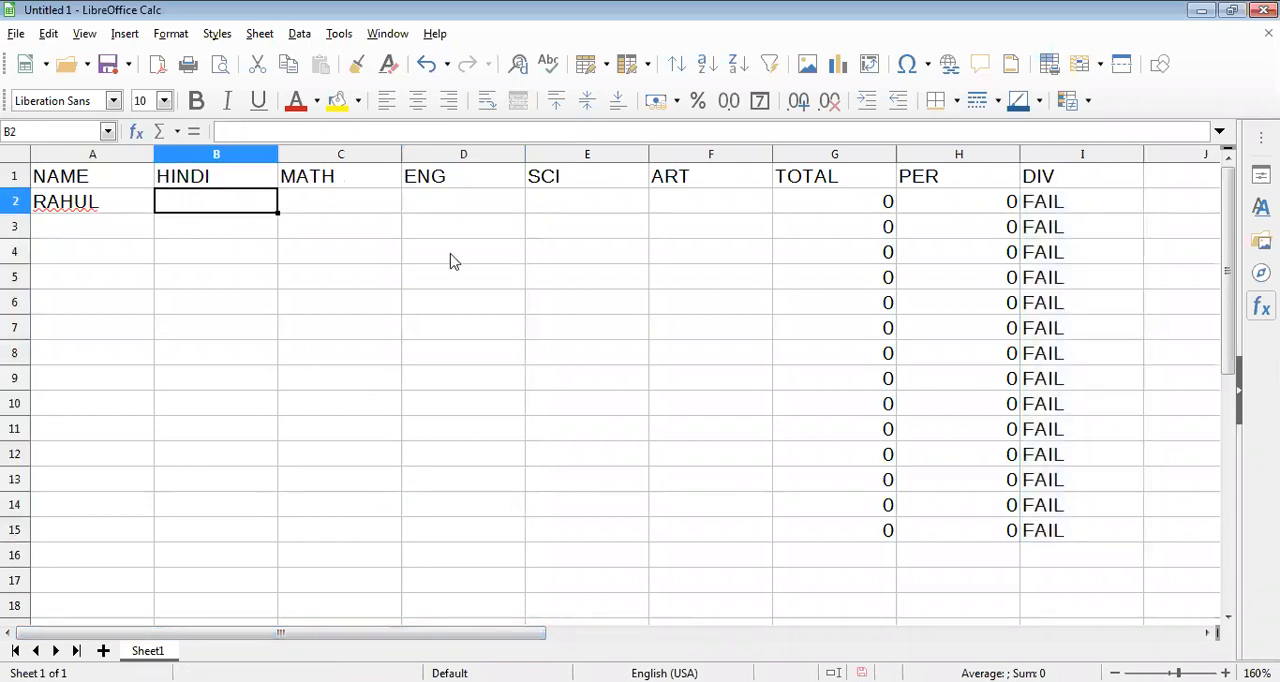
text(87)
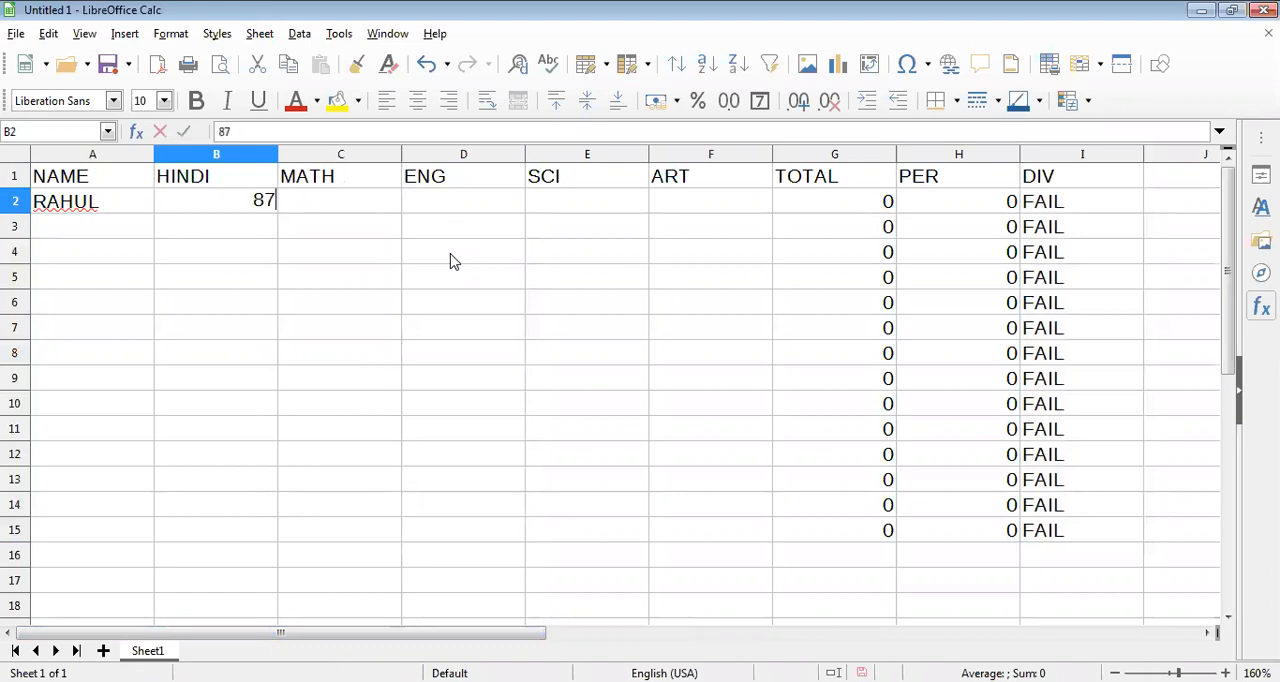
key(Tab)
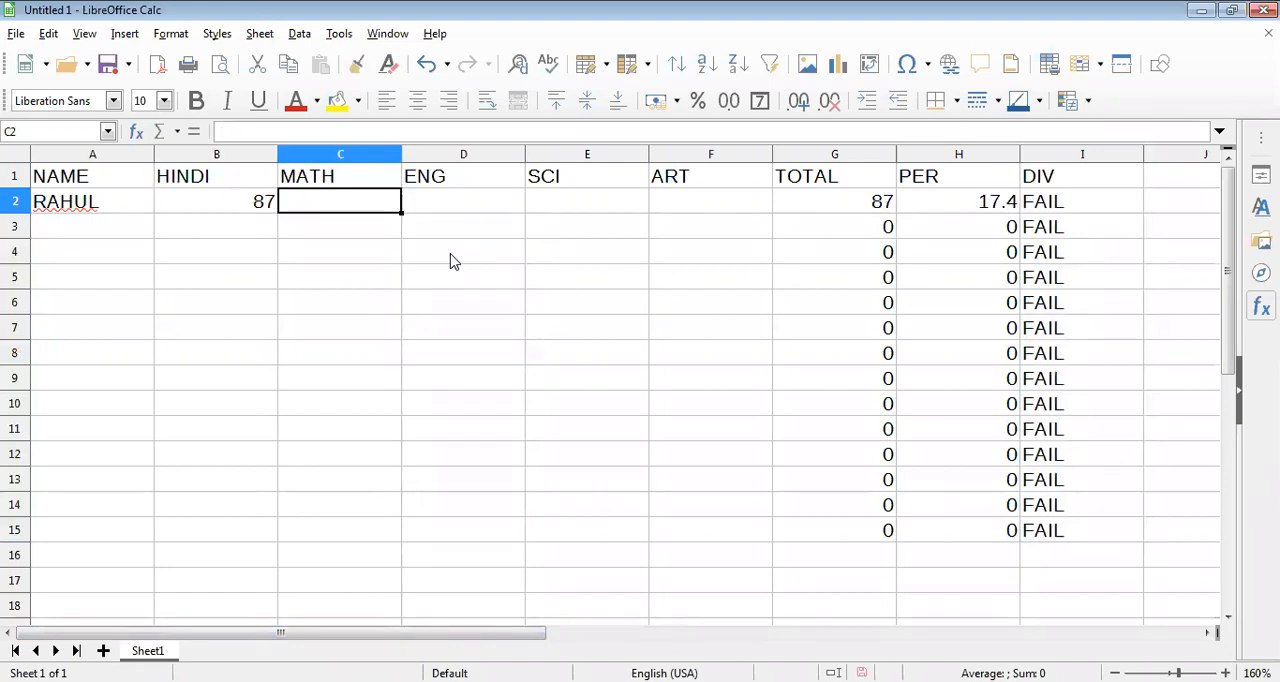
text(68)
key(Tab)
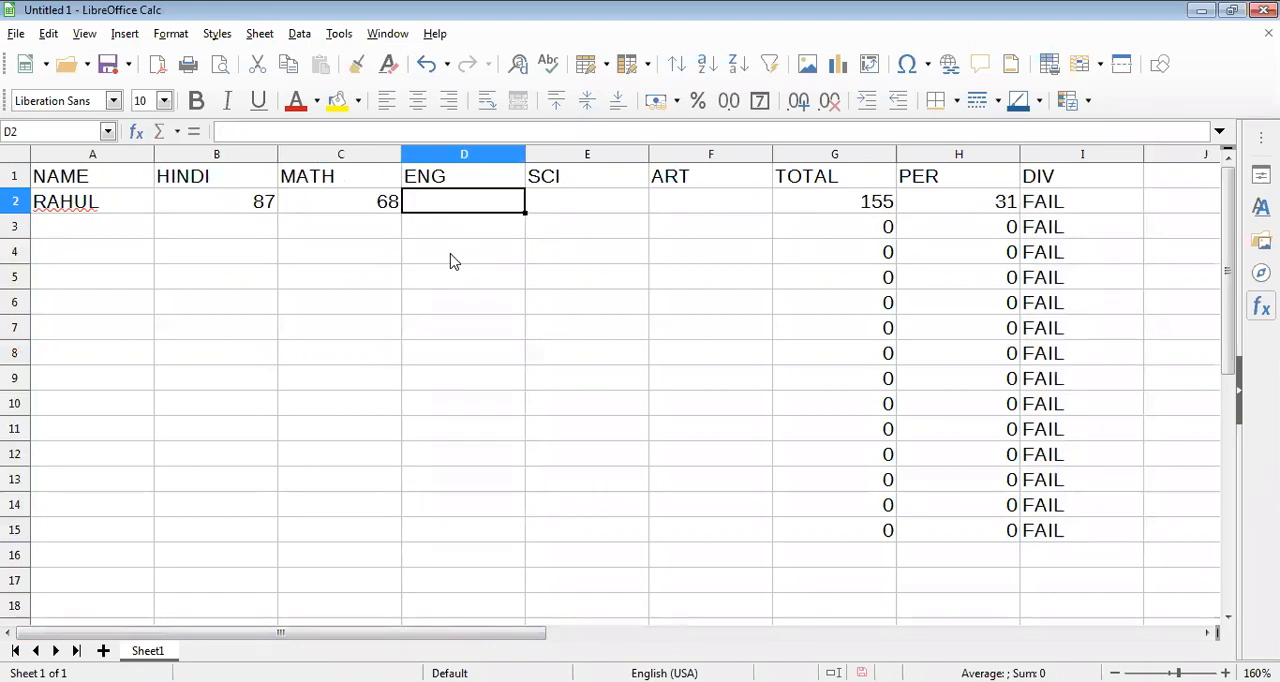
text(85)
key(Tab)
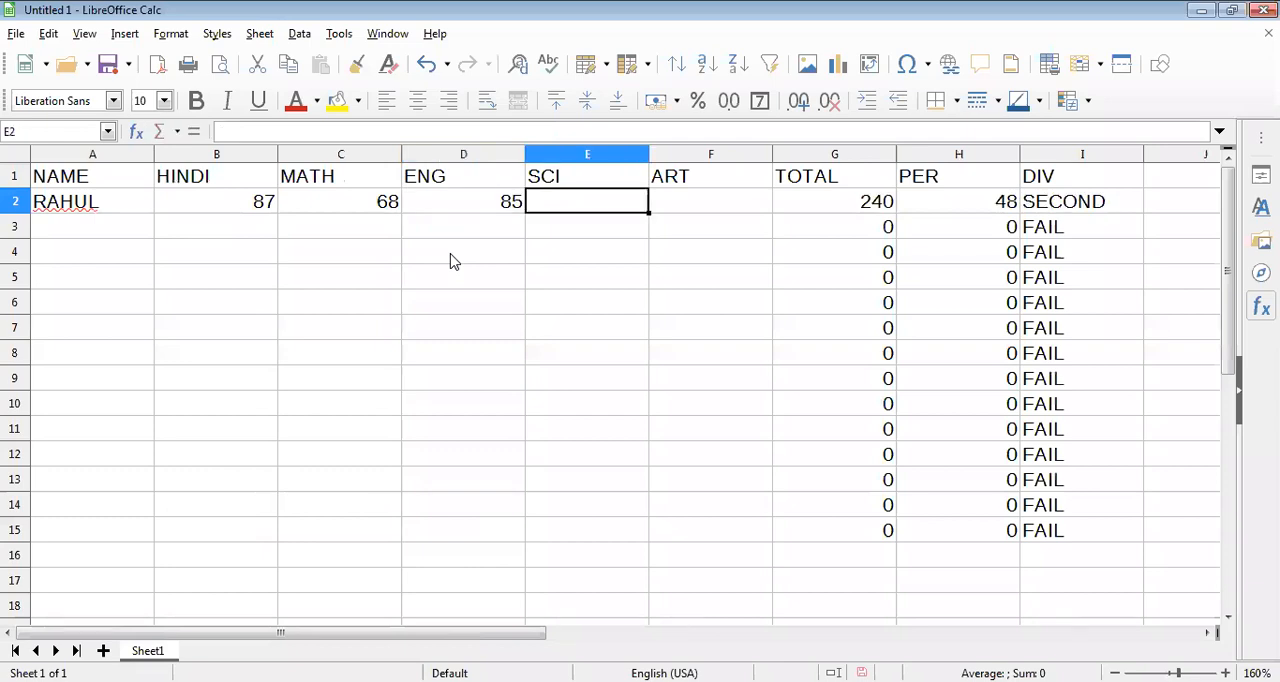
text(65)
key(Tab)
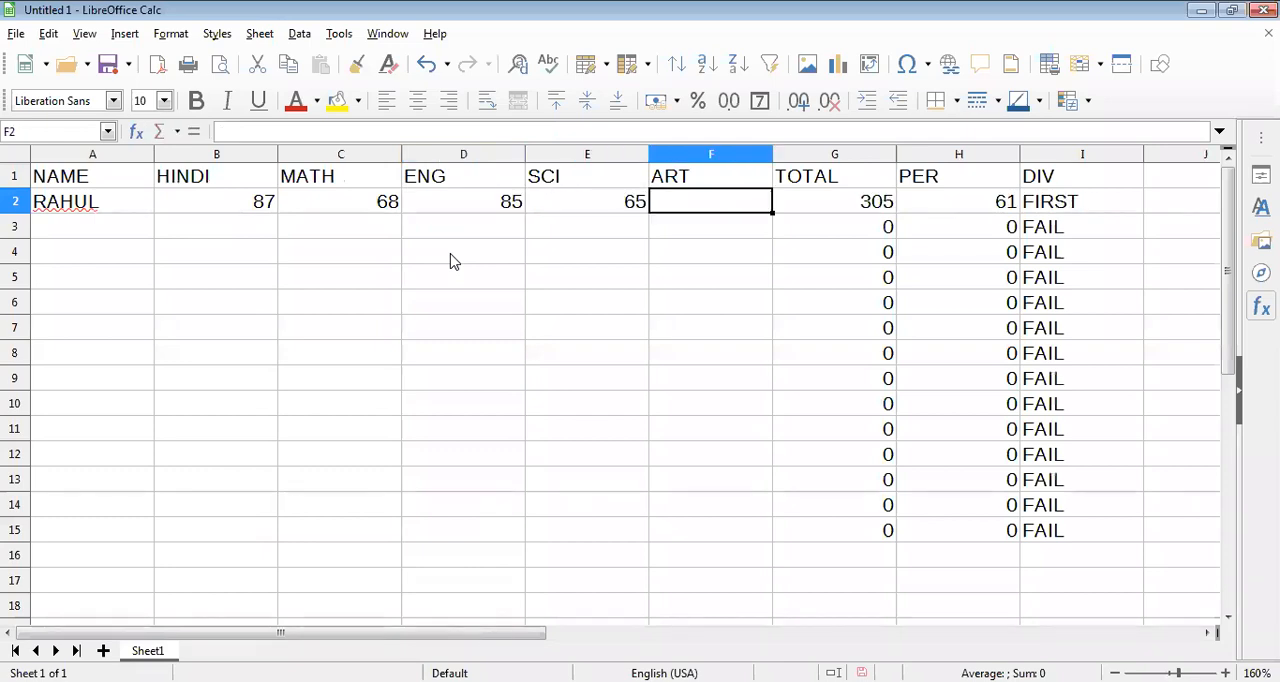
text(58)
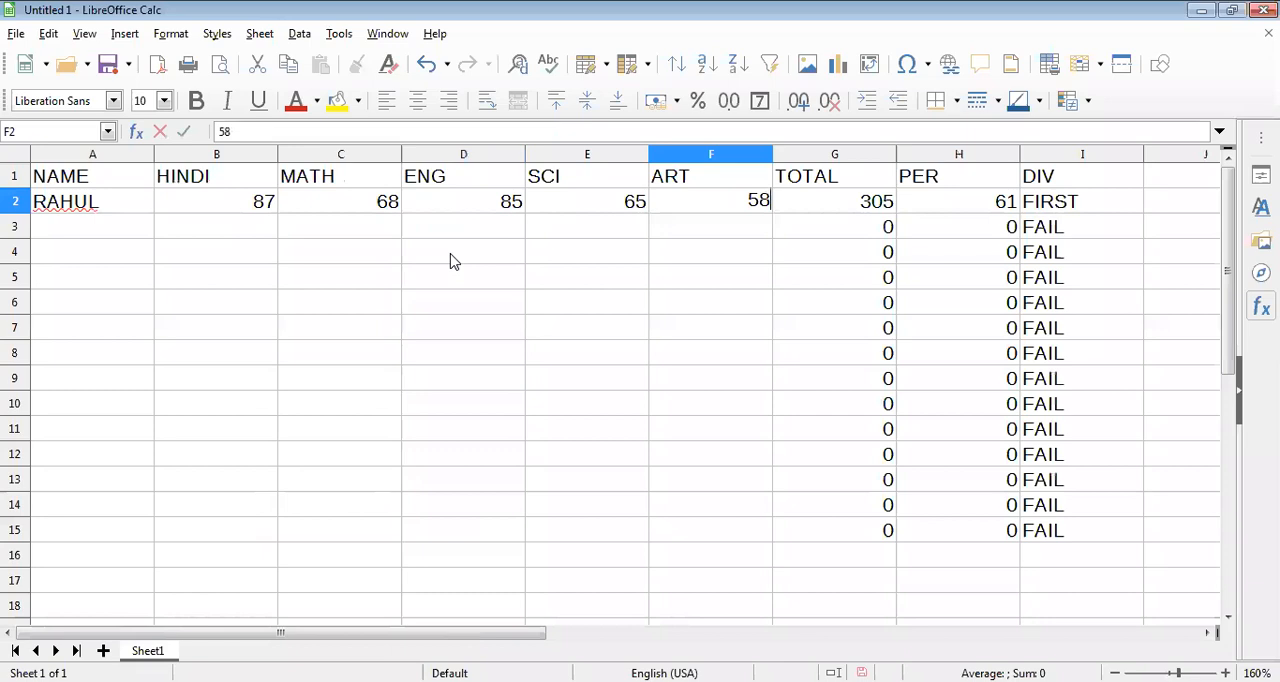
key(Return)
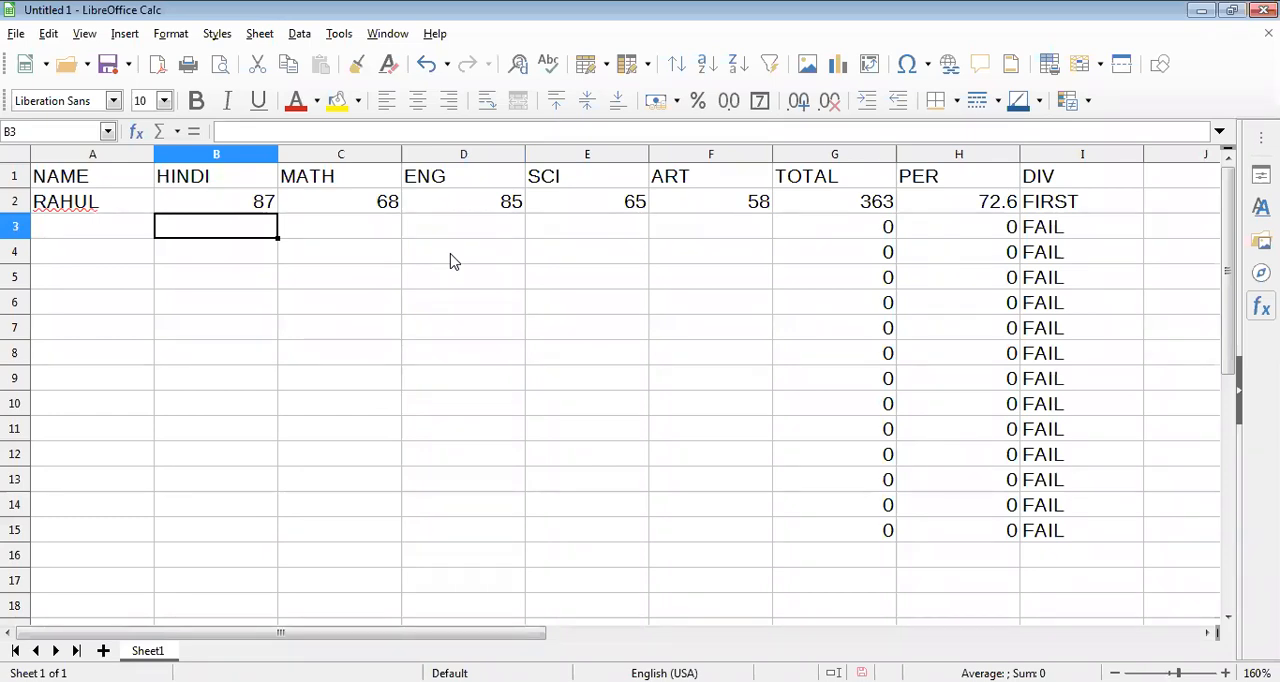
Add the second student's name in A3 with marks HINDI 54, MATH 56, ENG 50, SCI 48 and ART 56.
key(Left)
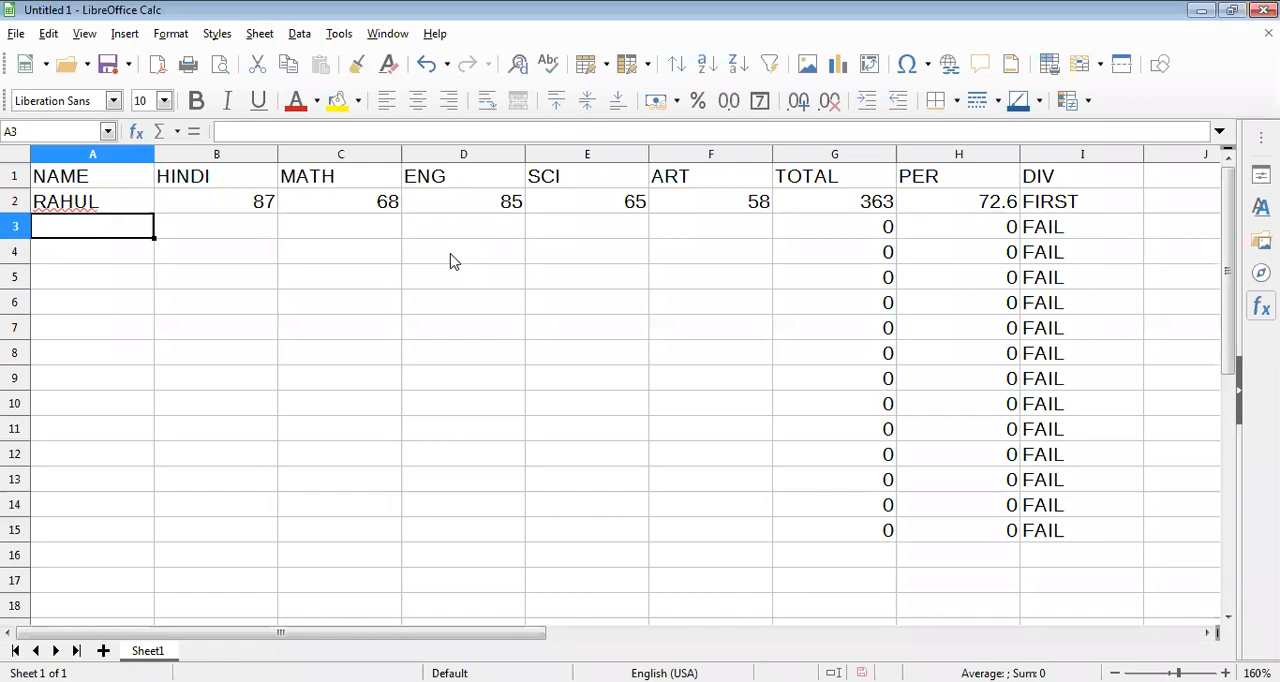
text(UDAY)
key(Tab)
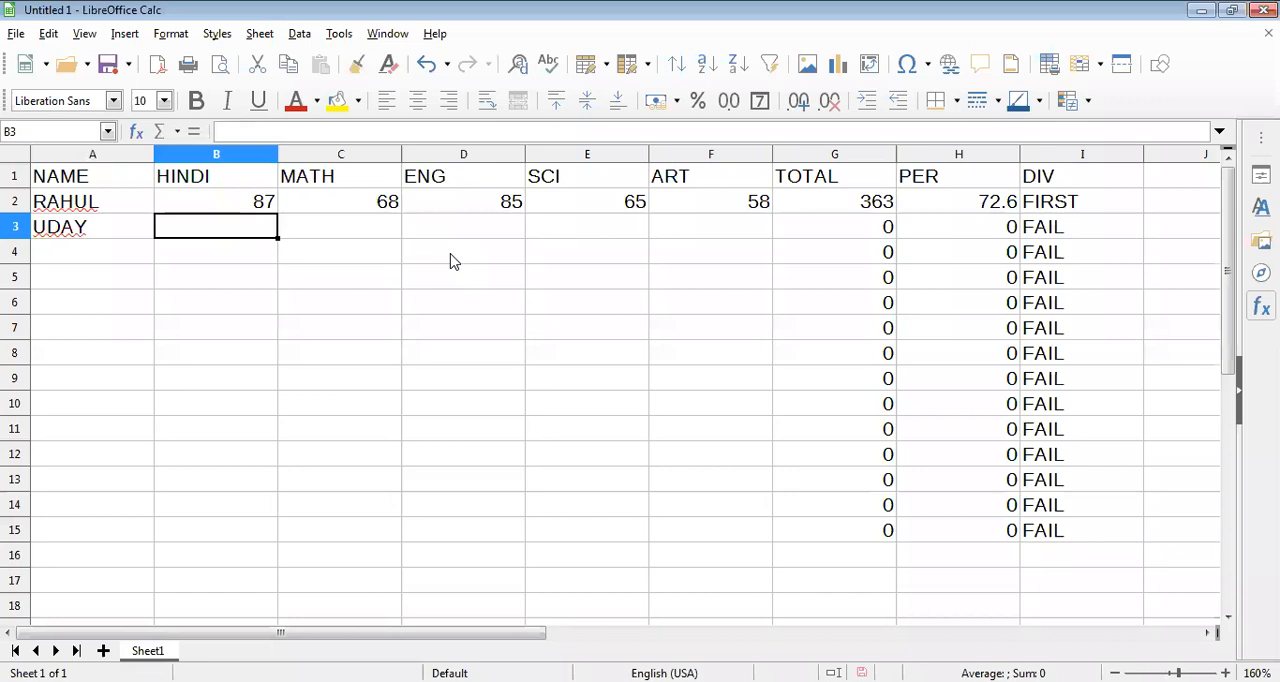
text(54)
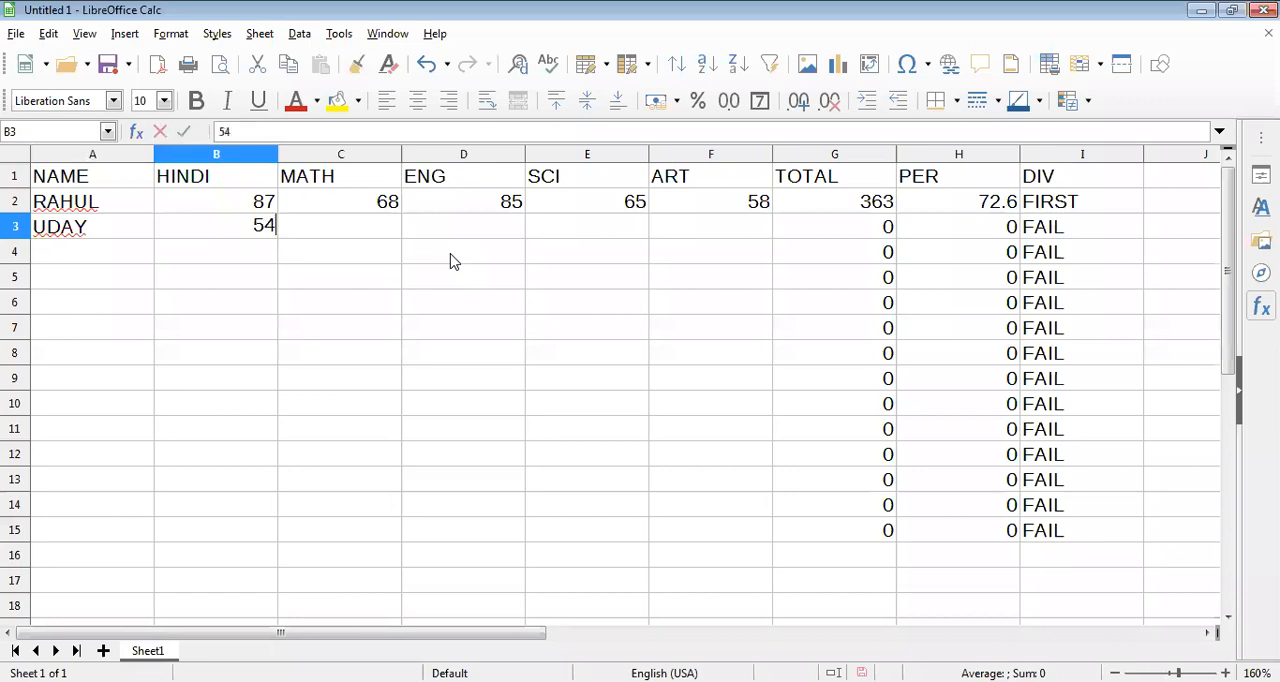
key(Tab)
text(56)
key(Tab)
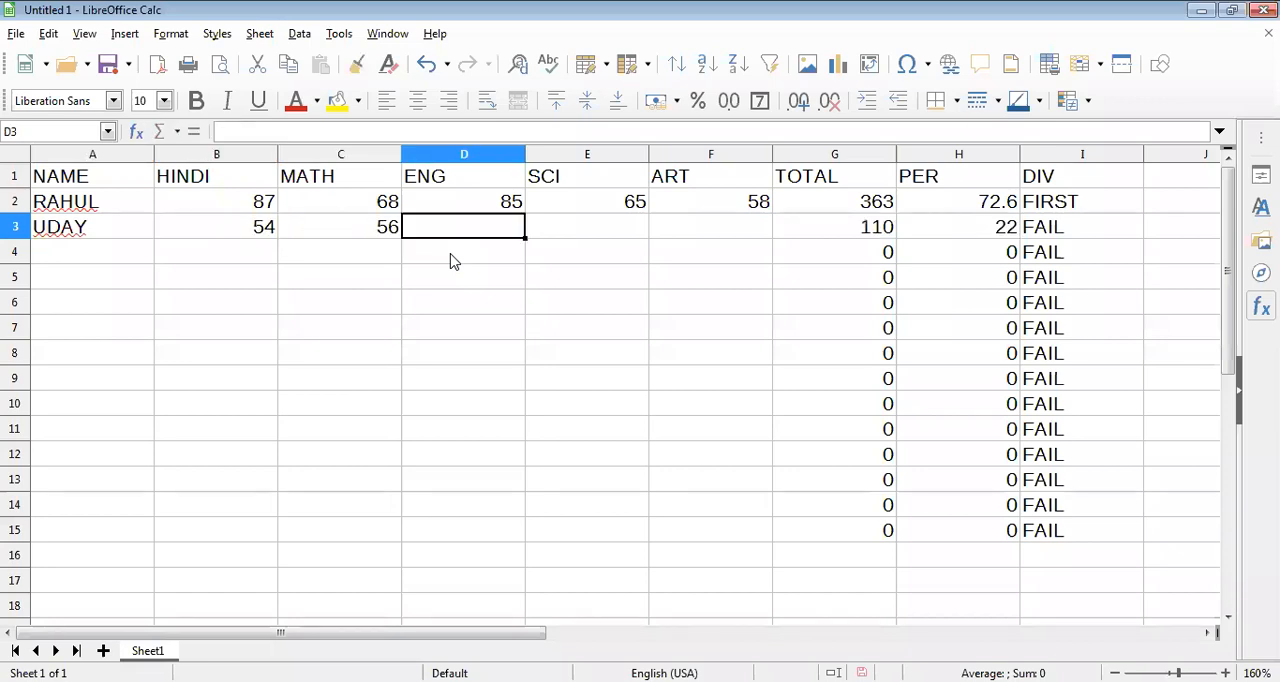
text(50)
key(Tab)
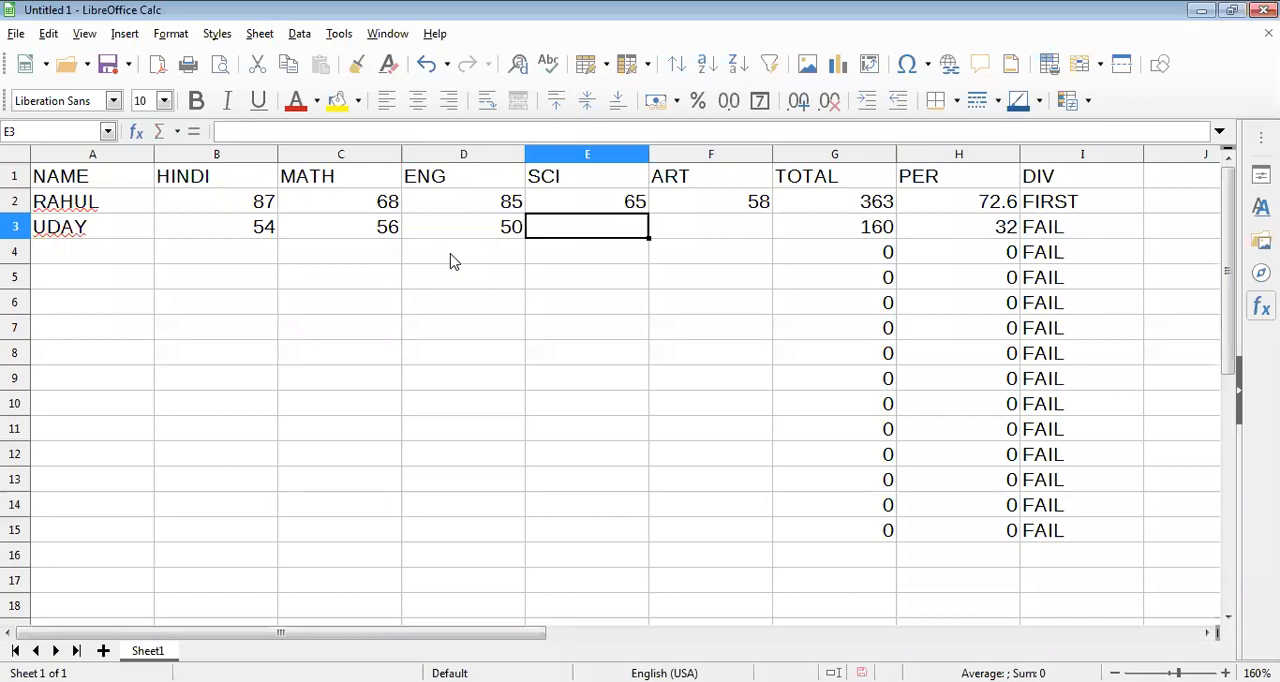
text(48)
key(Tab)
text(56)
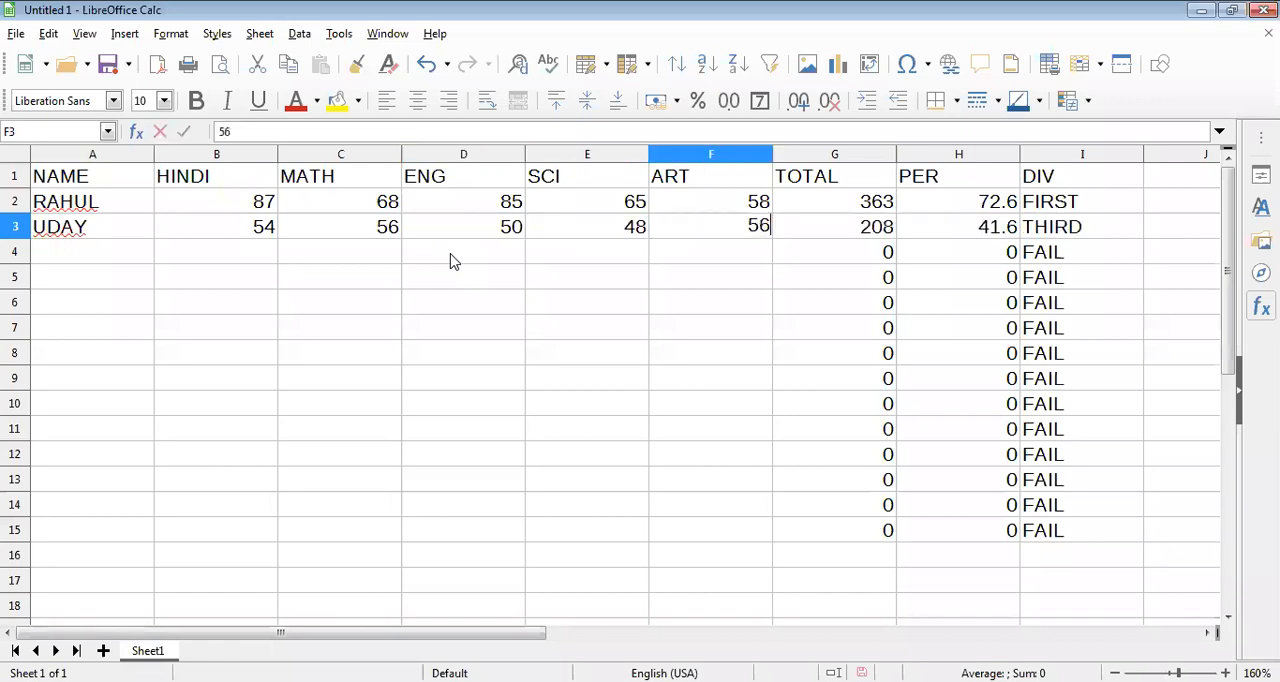
key(Return)
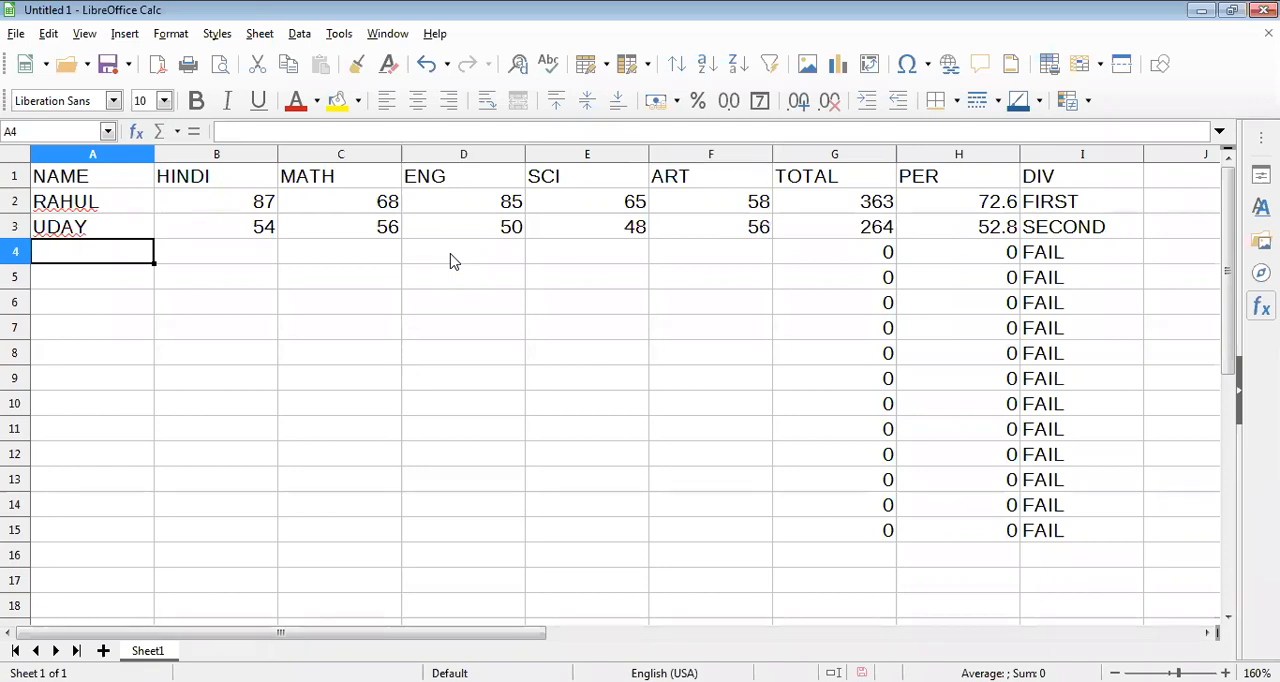
Add the third student's name in A4 with marks HINDI 15, MATH 26, ENG 58, SCI 25 and ART 35.
text(DI)
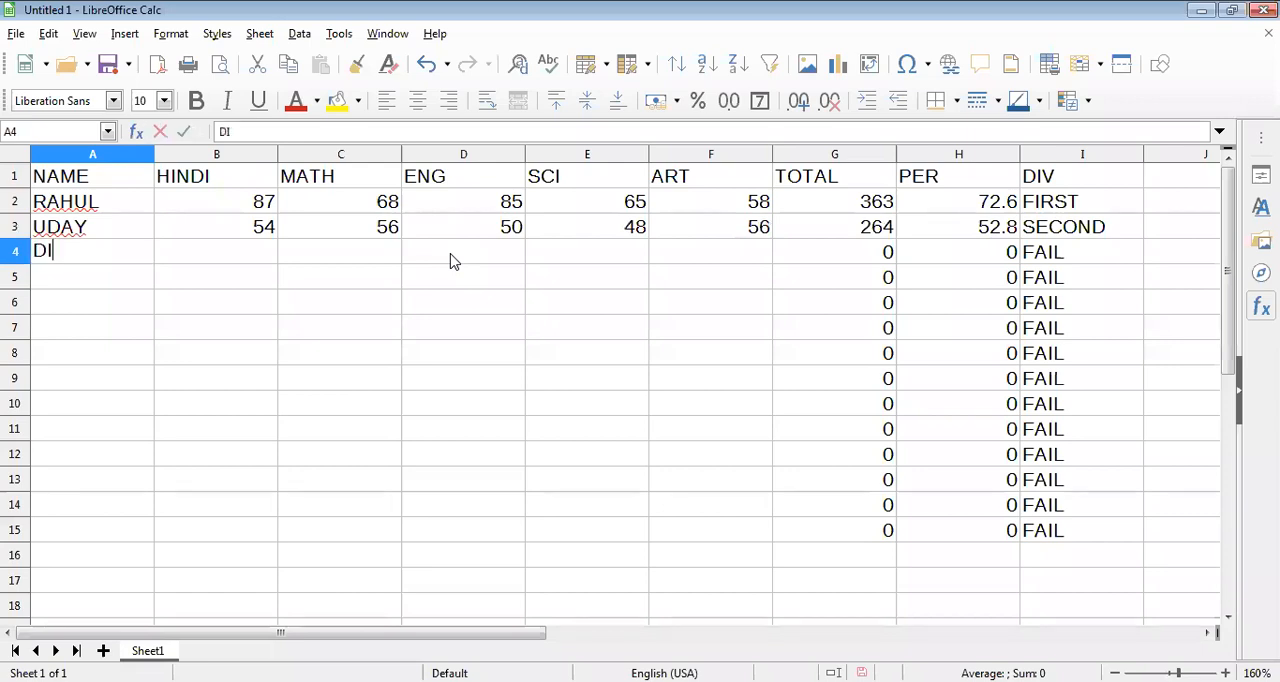
text(NESH)
key(Tab)
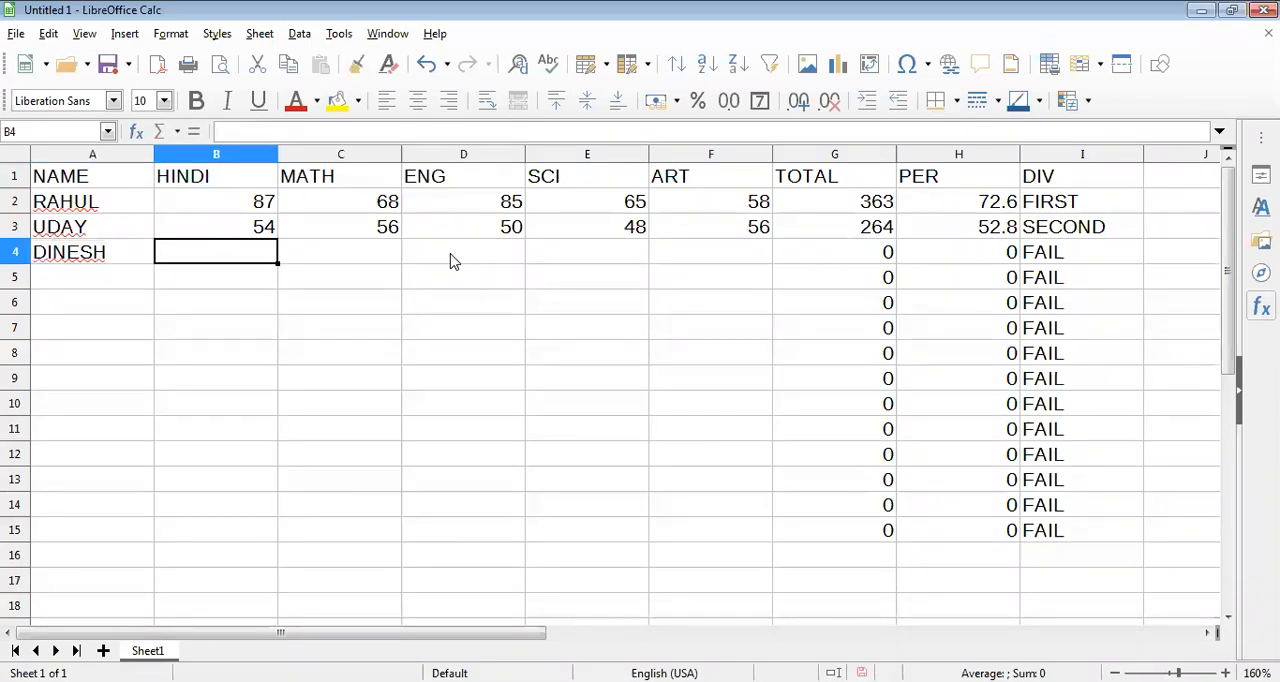
text(15)
key(Tab)
text(26)
key(Tab)
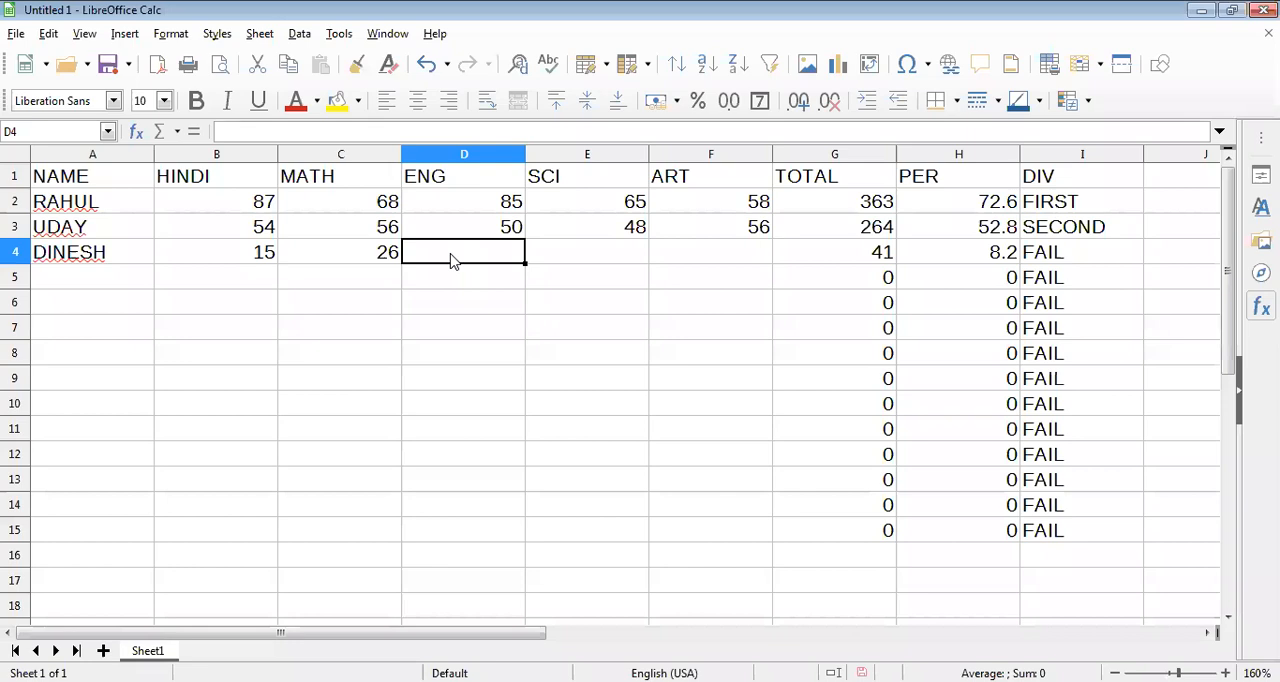
text(58)
key(Tab)
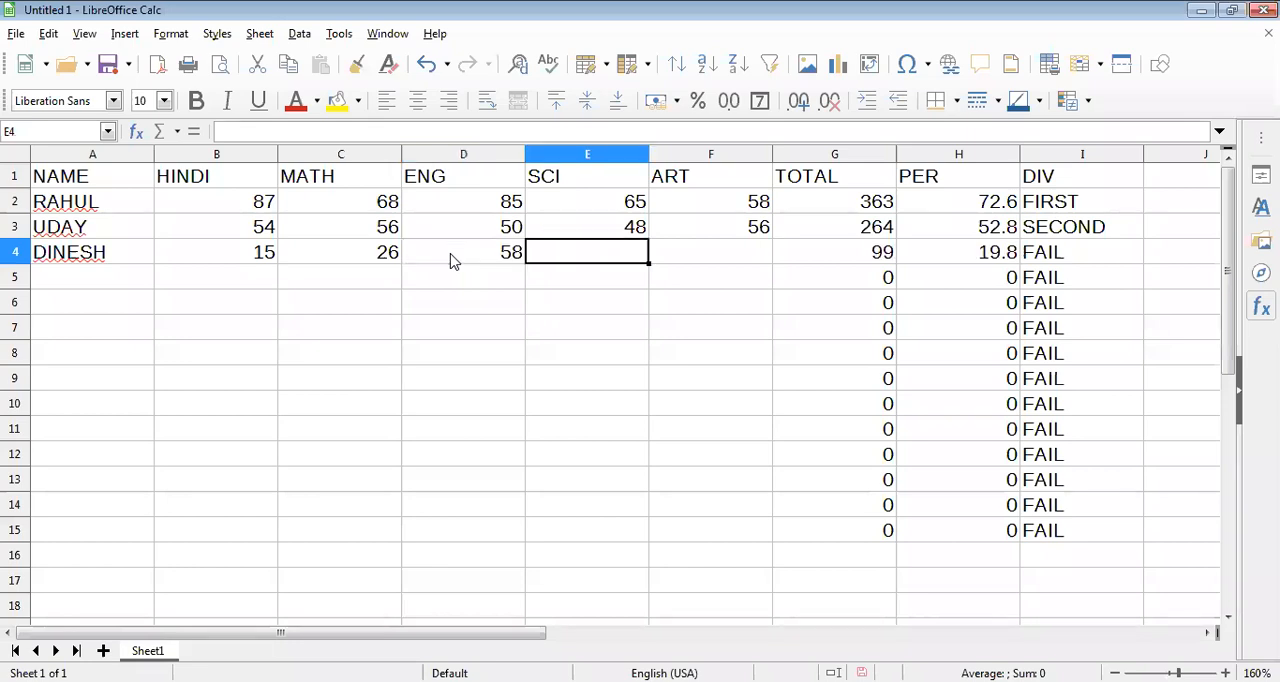
text(25)
key(Tab)
text(35)
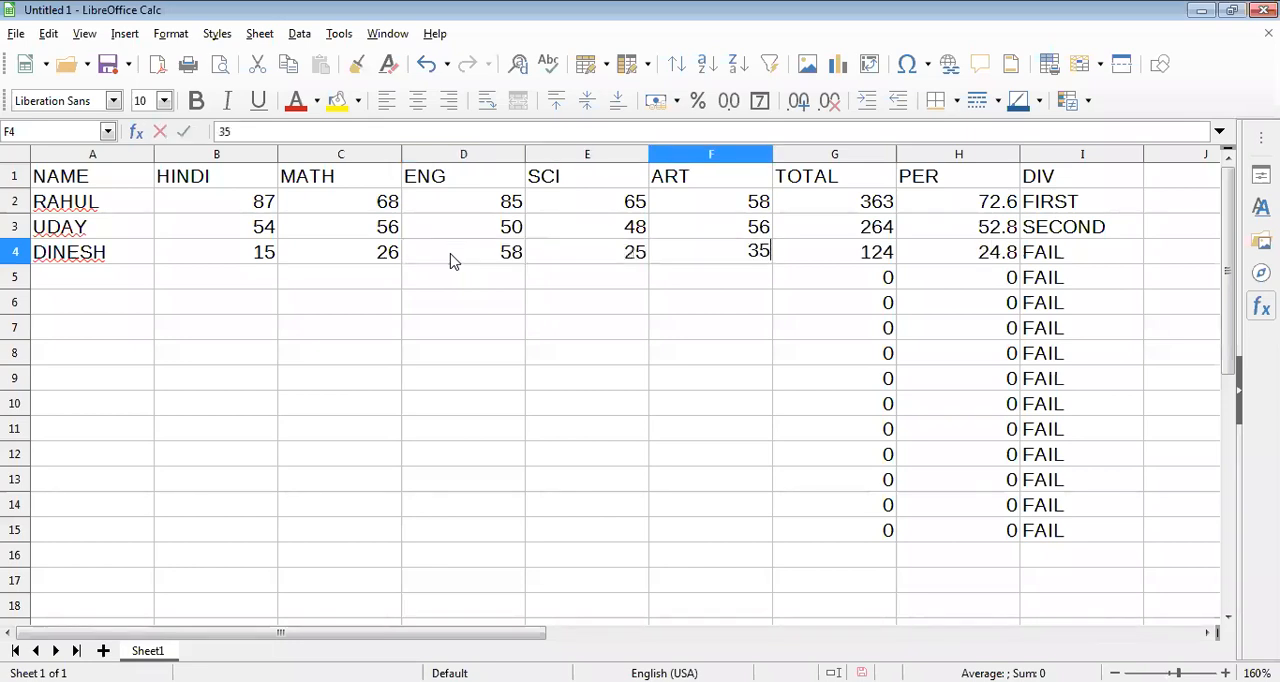
key(Return)
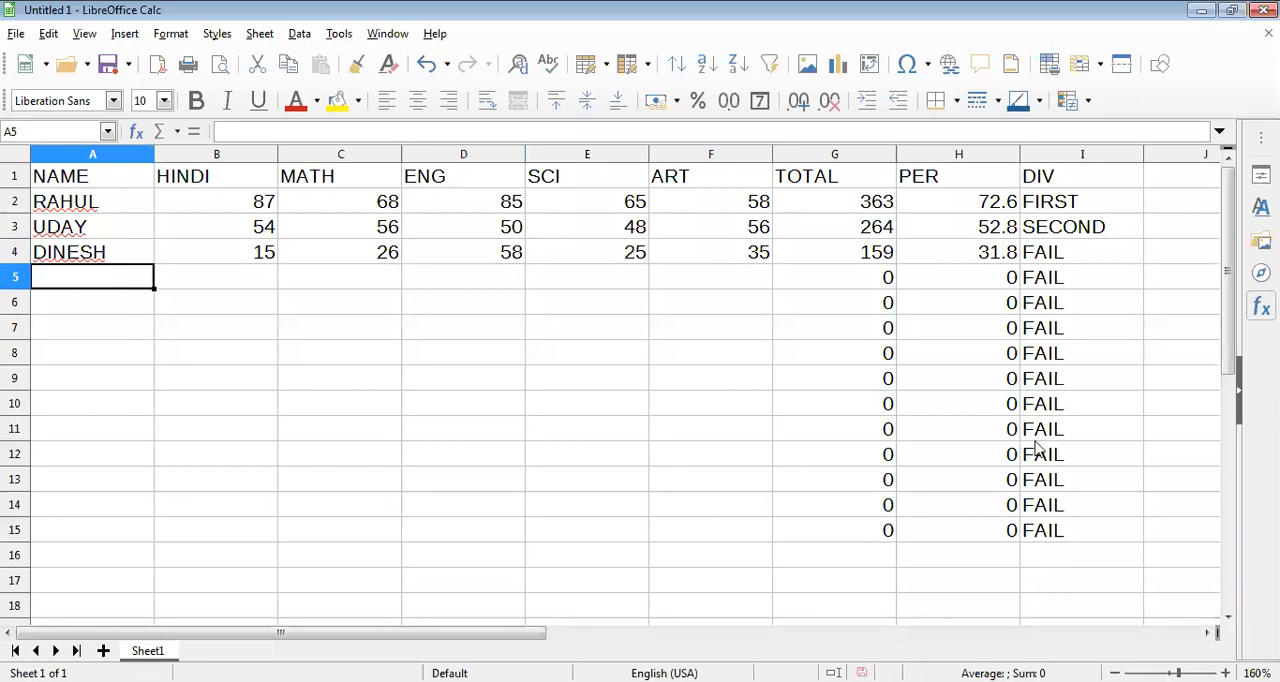
Review the nested IF division formula in I2 of the marksheet.
click(1209, 637)
click(1209, 637)
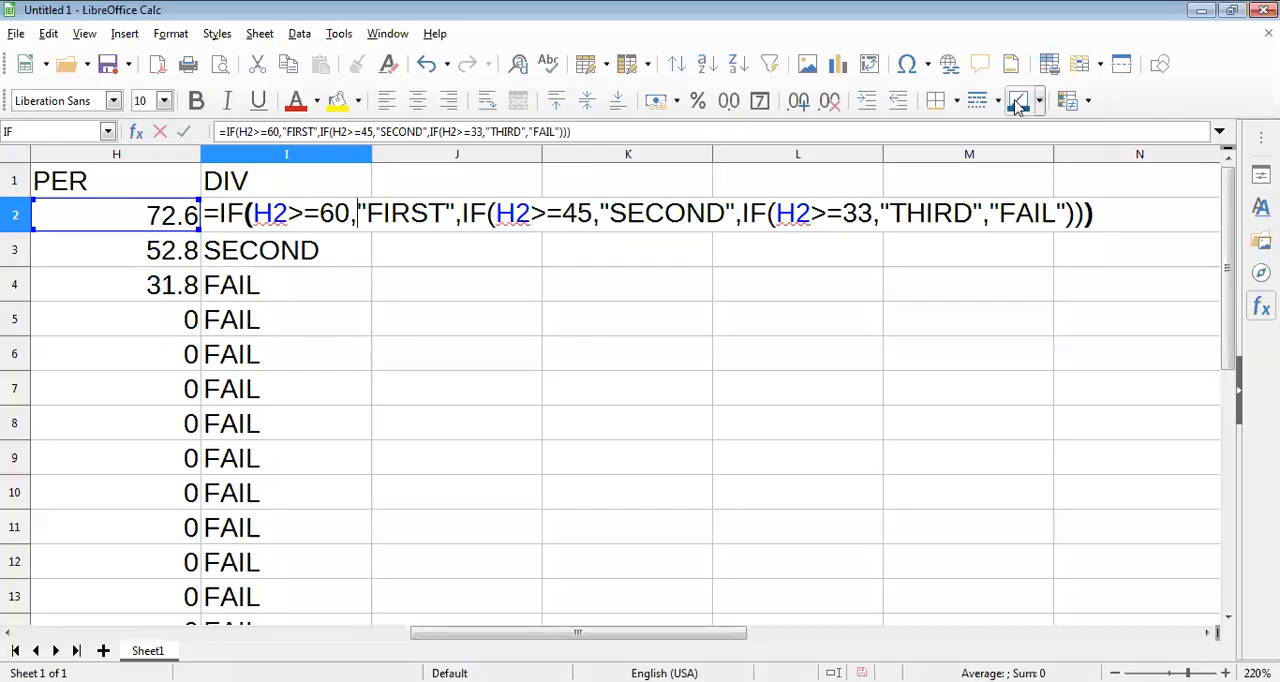
key(Return)
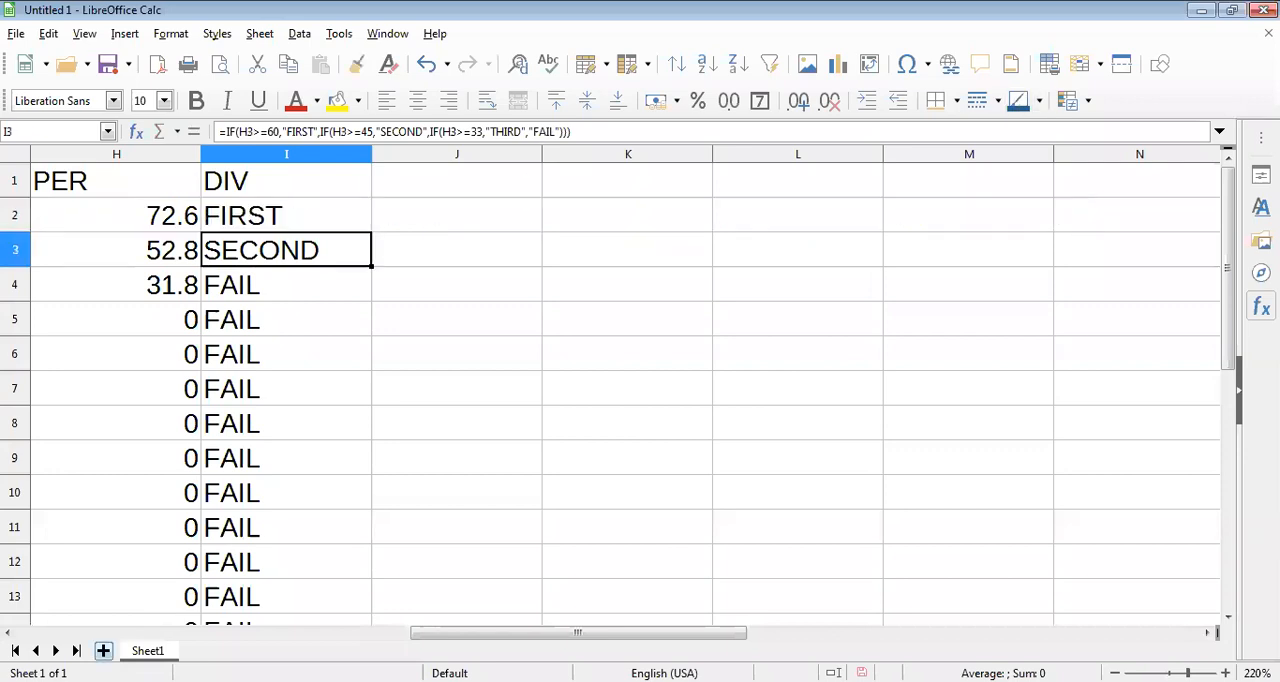
Add a new sheet and start a CONCATENATE formula in its cell B2.
click(104, 650)
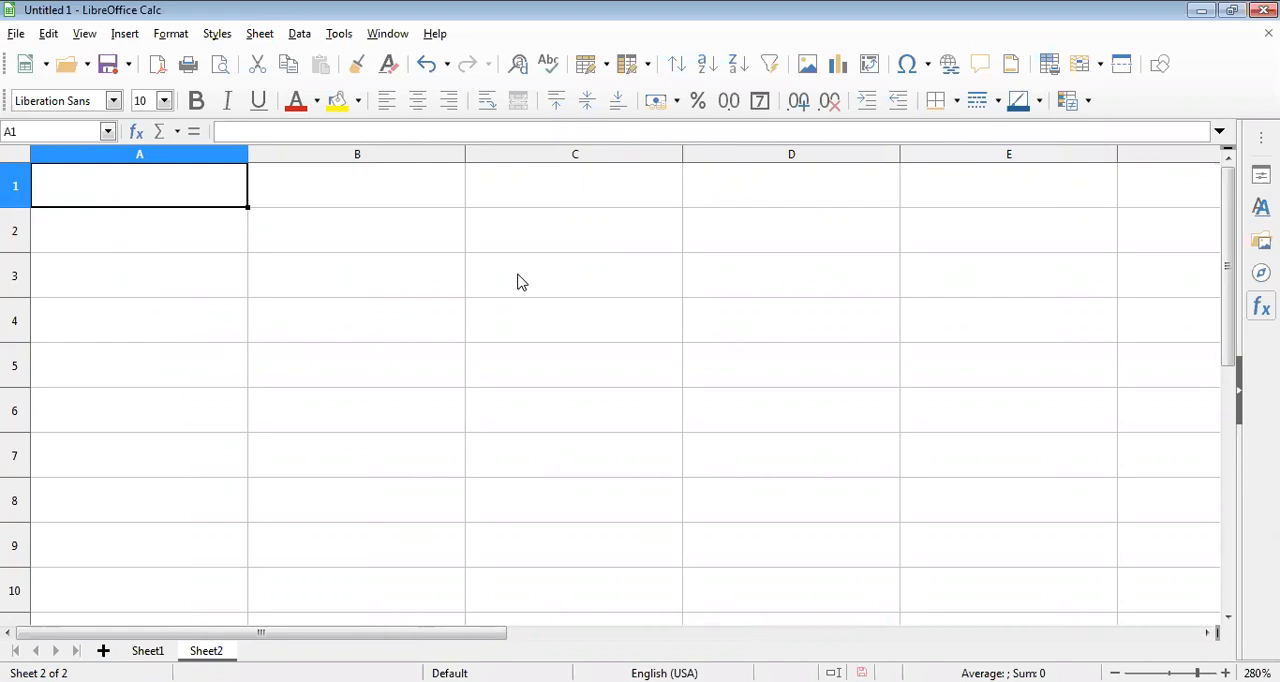
key(Right)
key(Down)
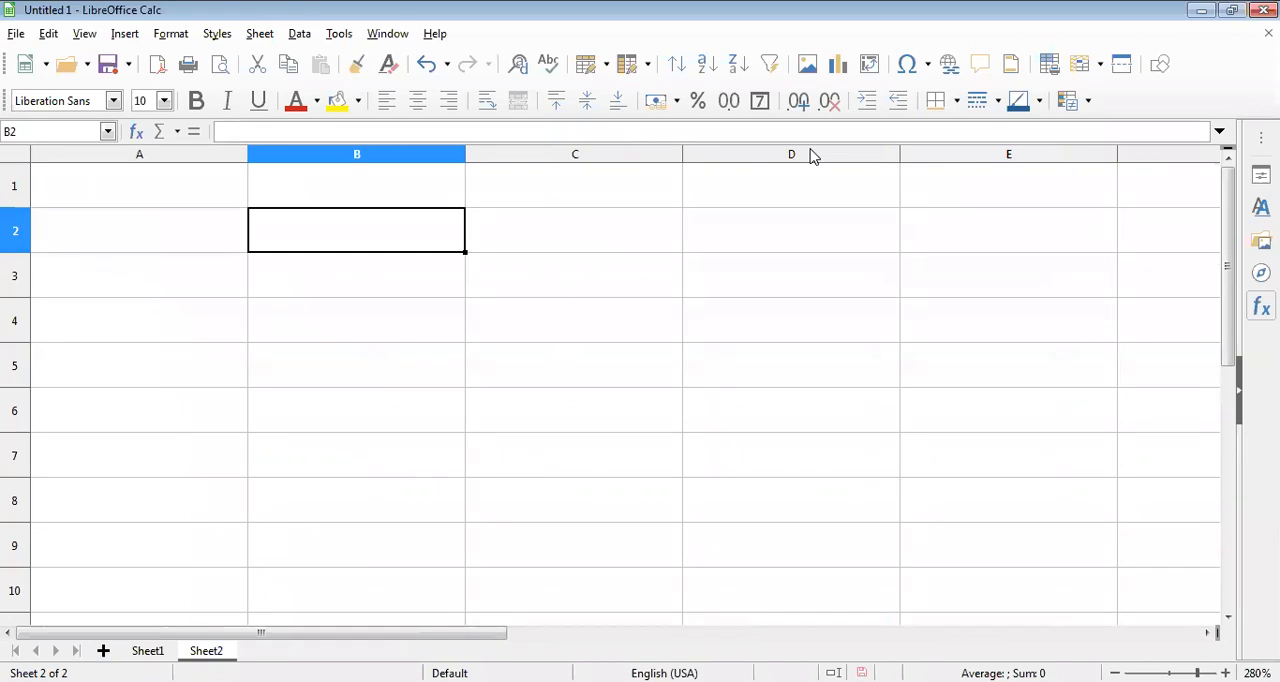
text(=)
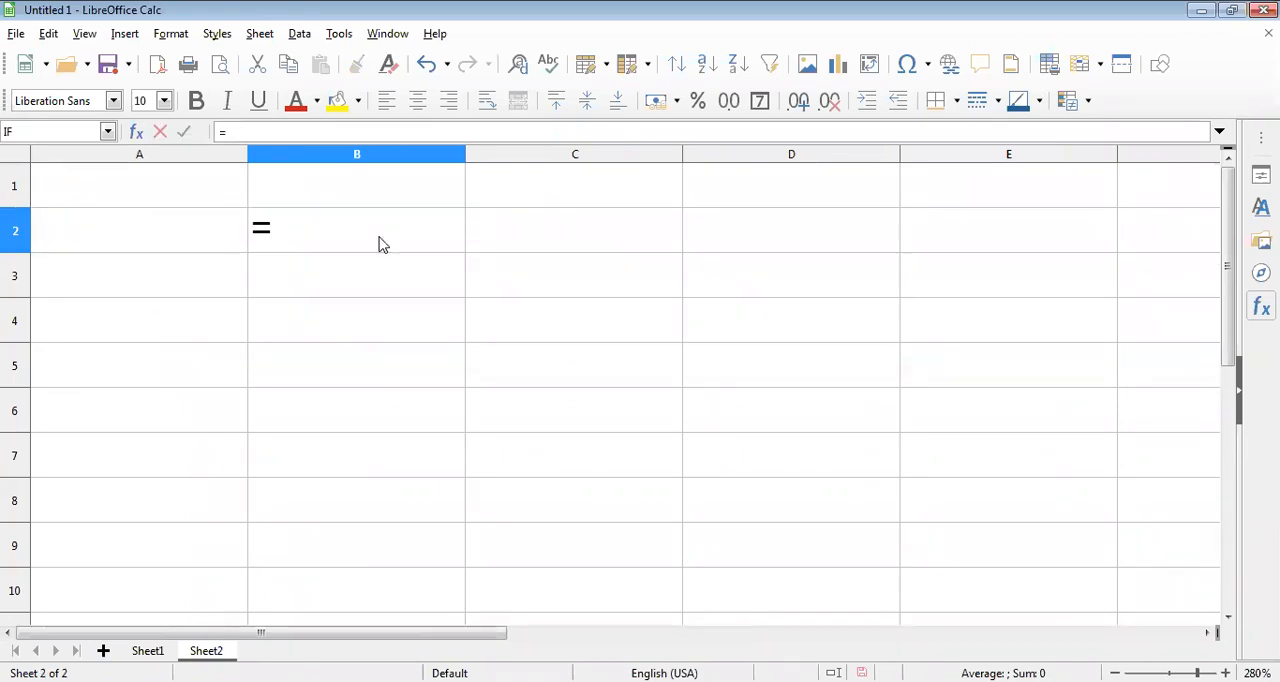
text(CO)
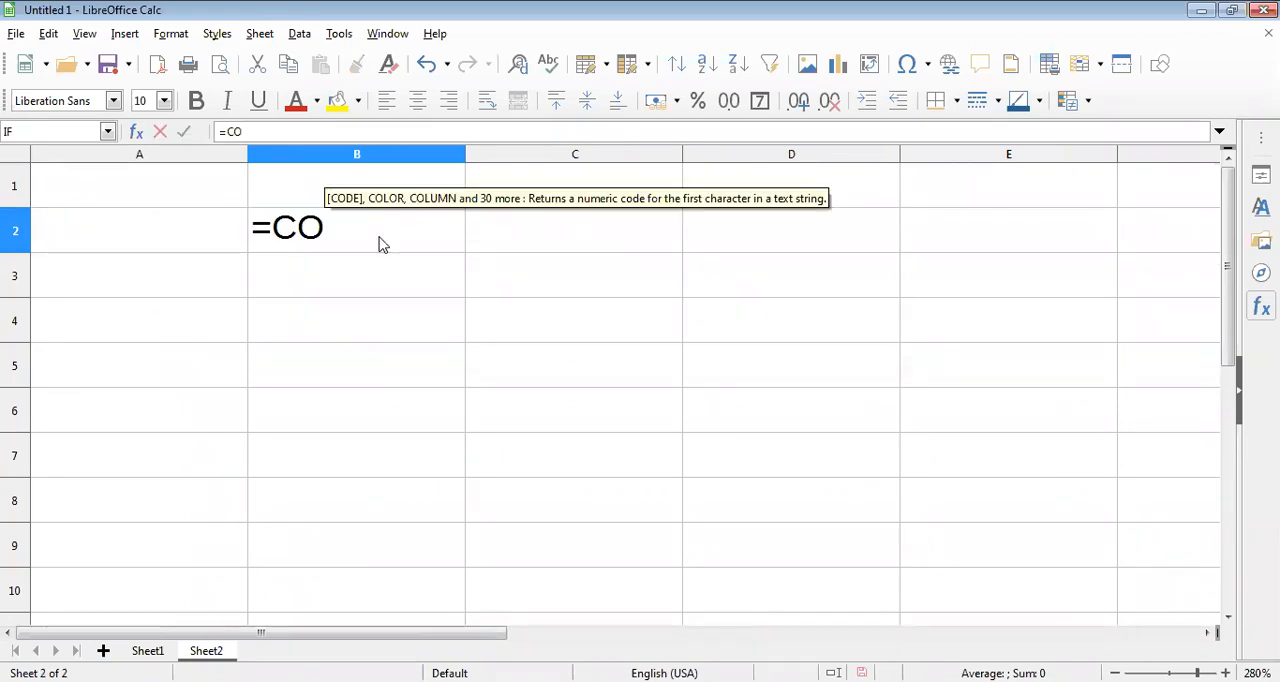
text(NCAT)
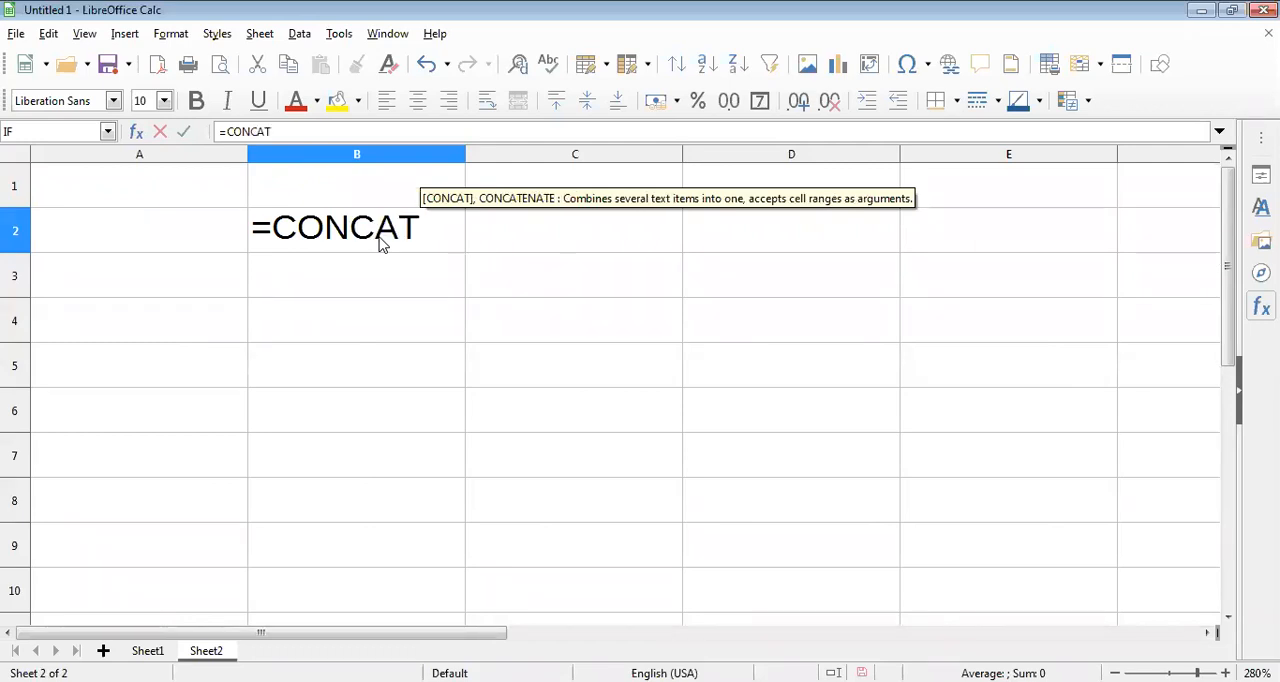
text(ENATE)
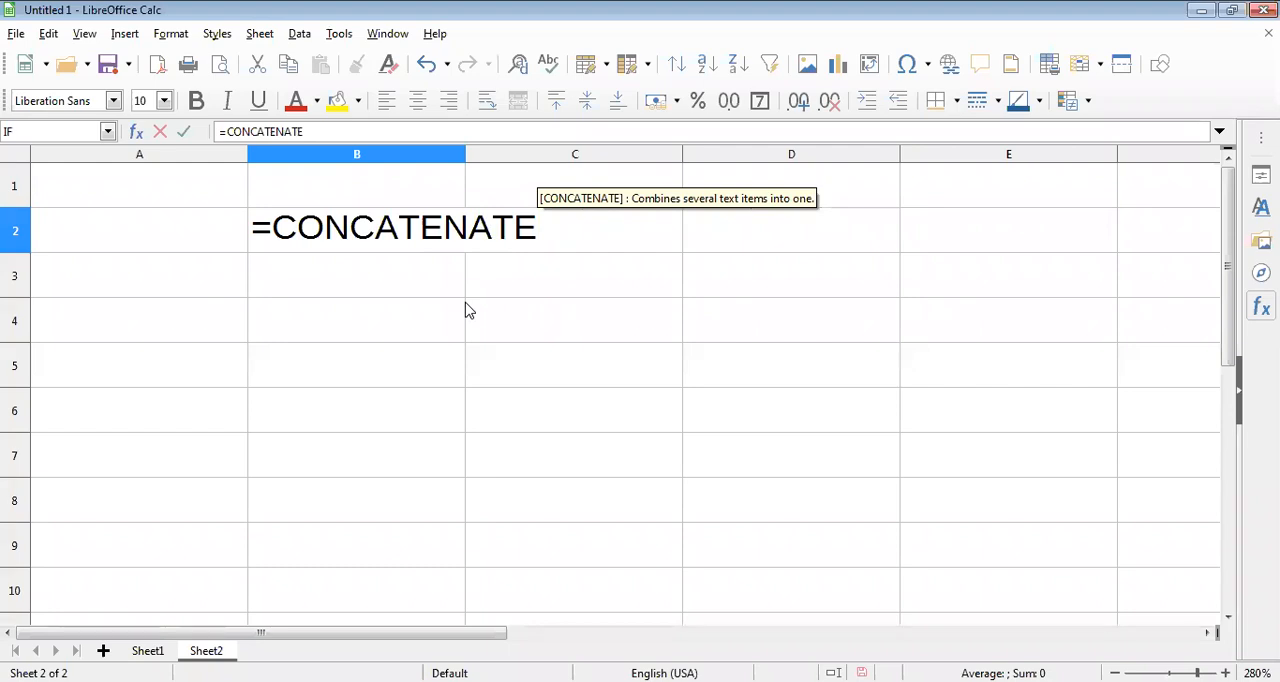
text(()
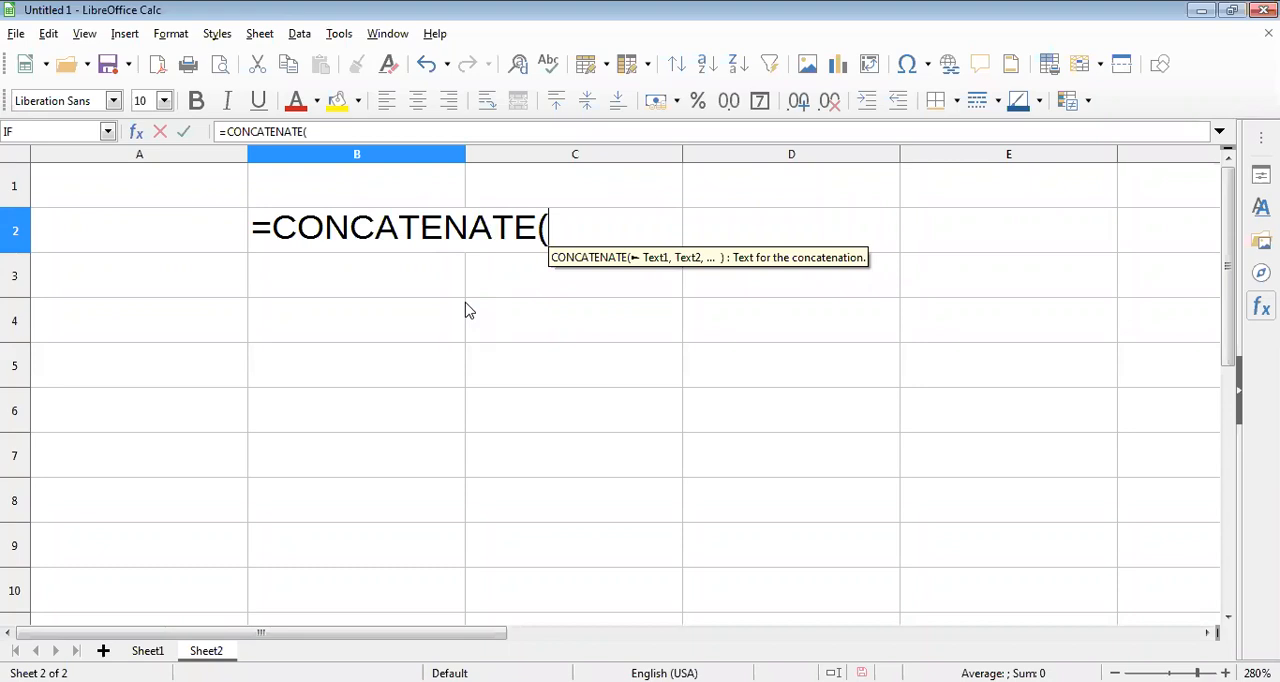
Complete the CONCATENATE formula in B2 with the text arguments "INTER" and "NATIONAL".
text(")
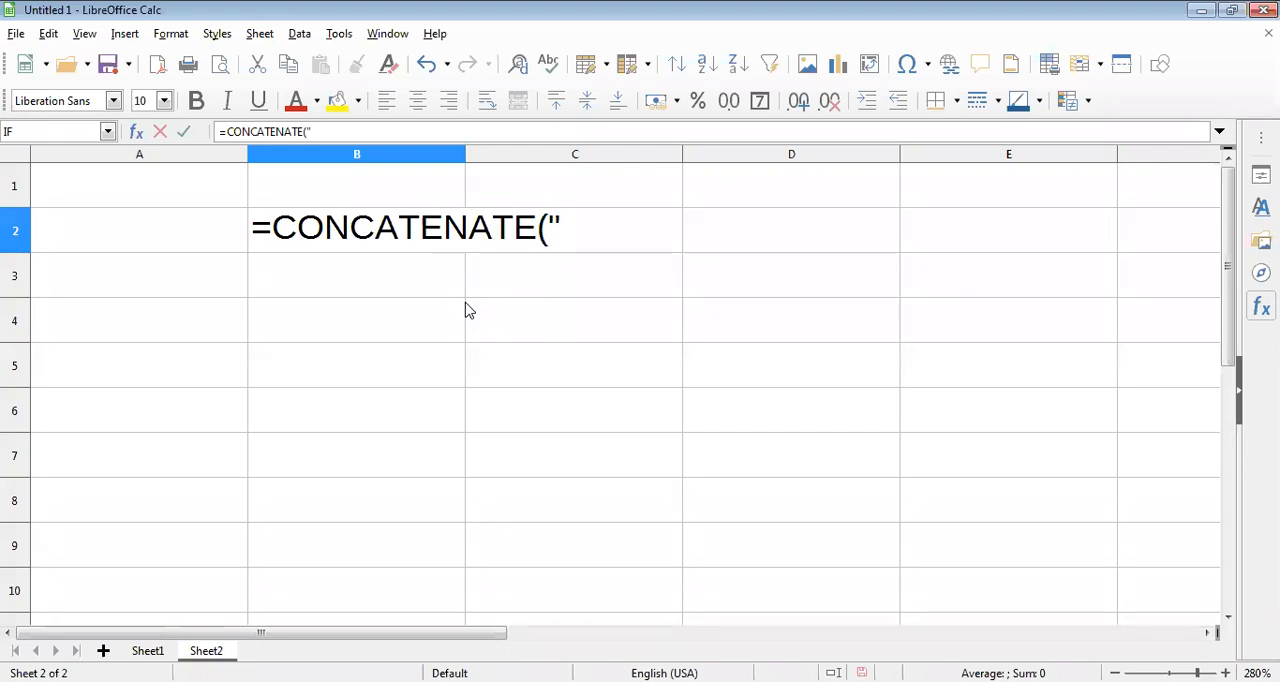
text(INTER)
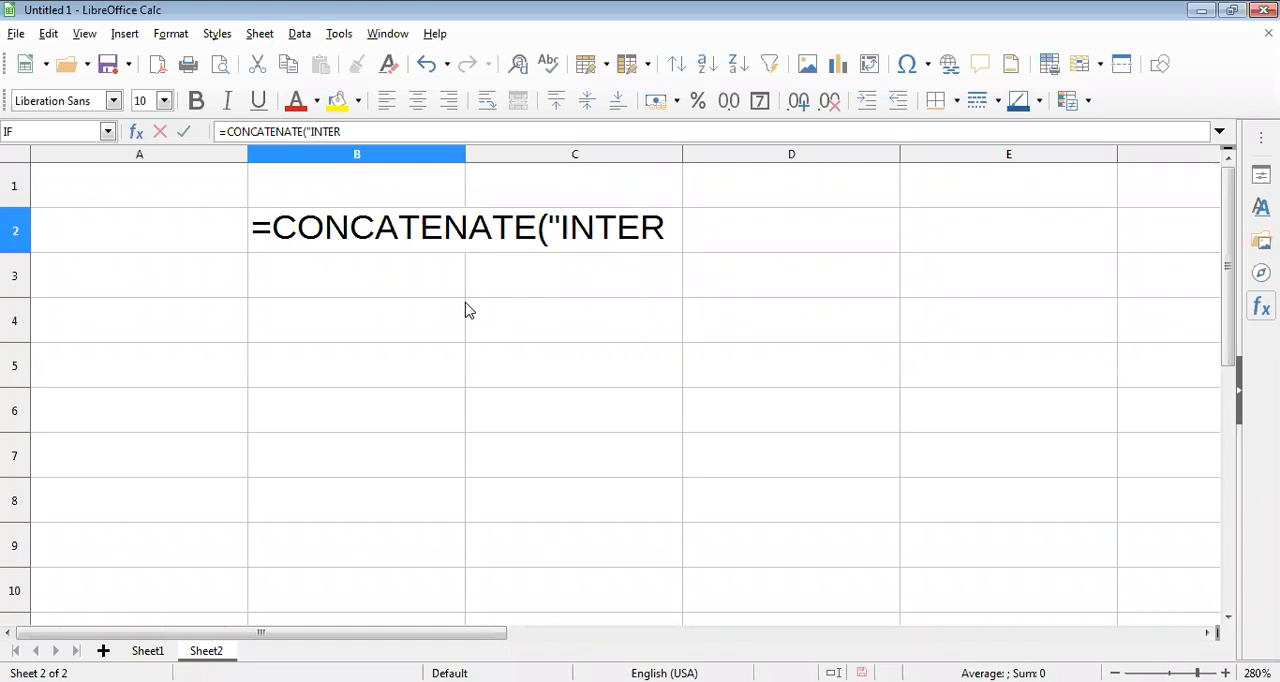
text(")
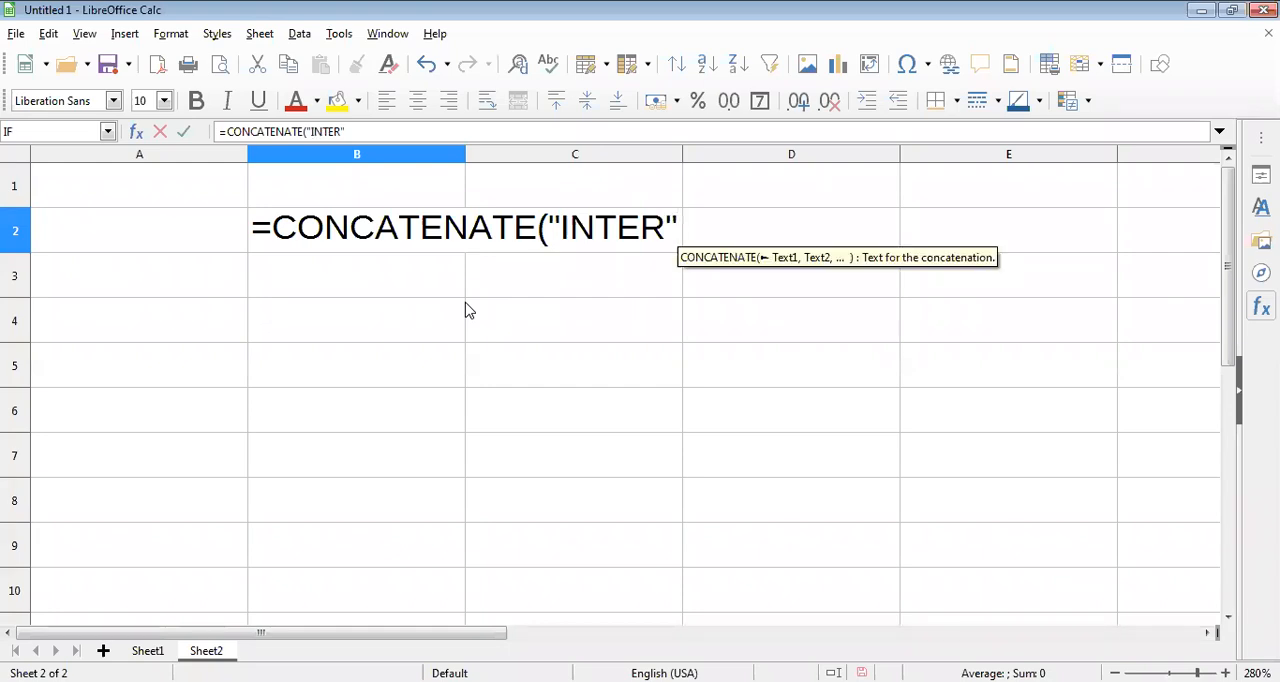
text(,)
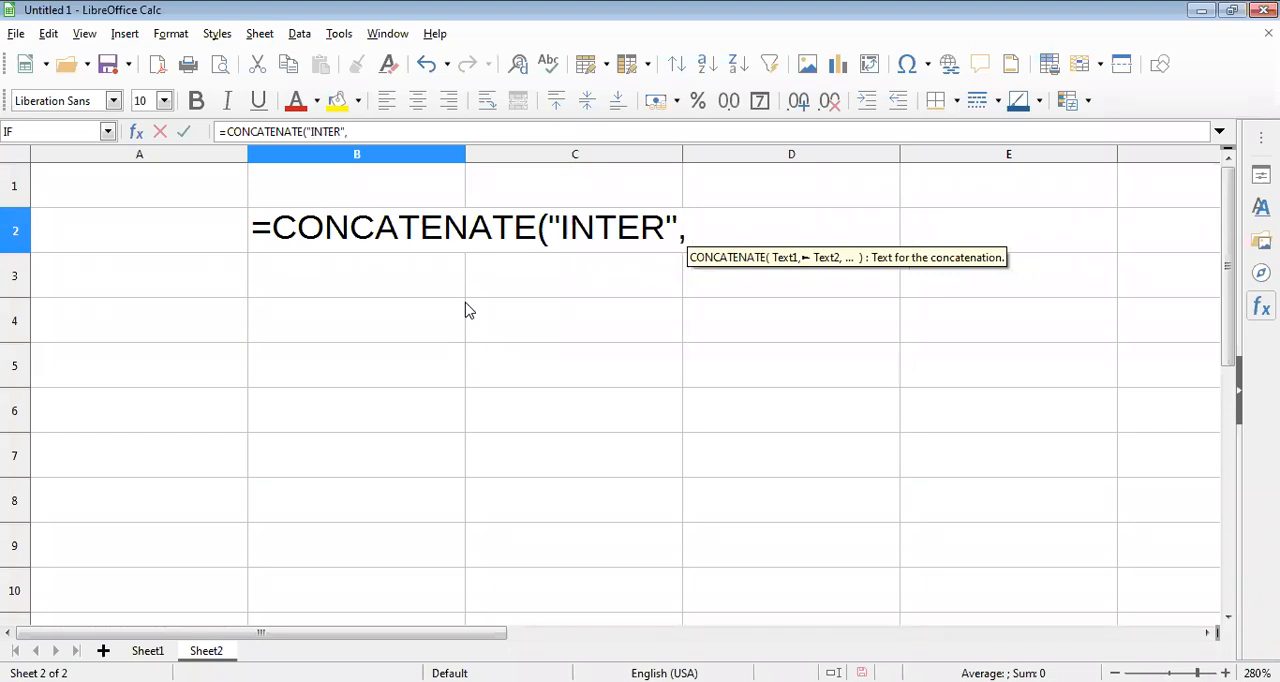
text(")
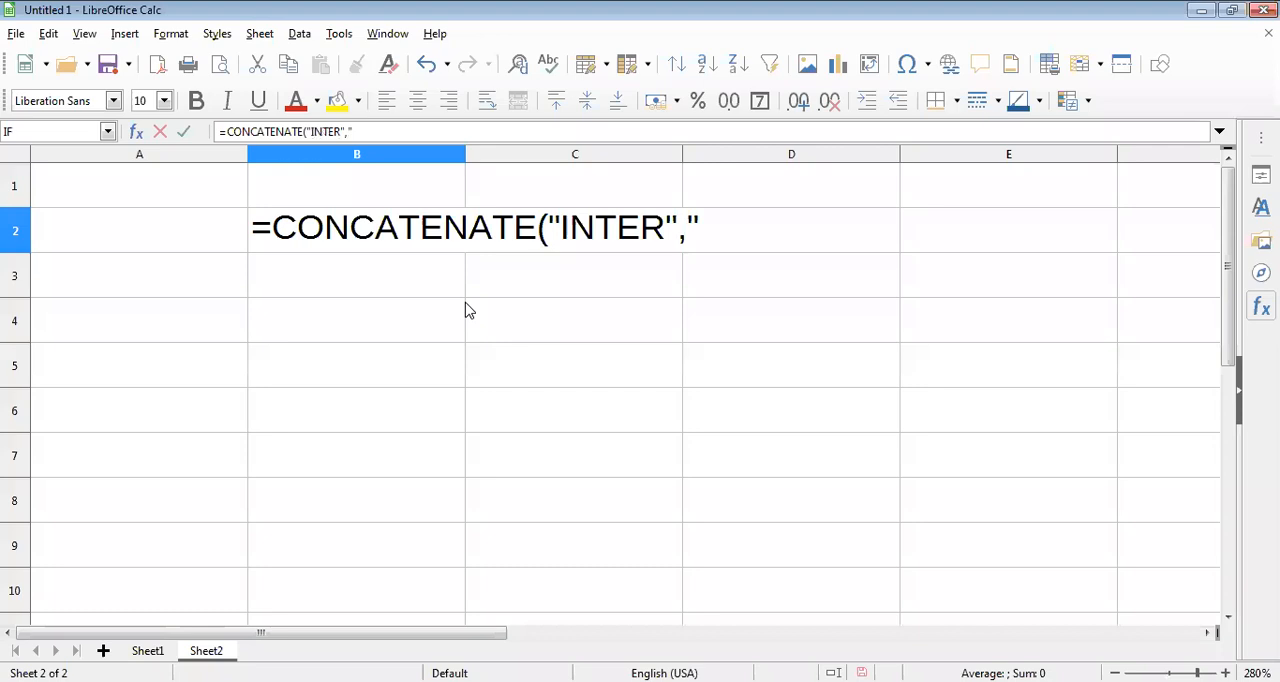
text(NATIO)
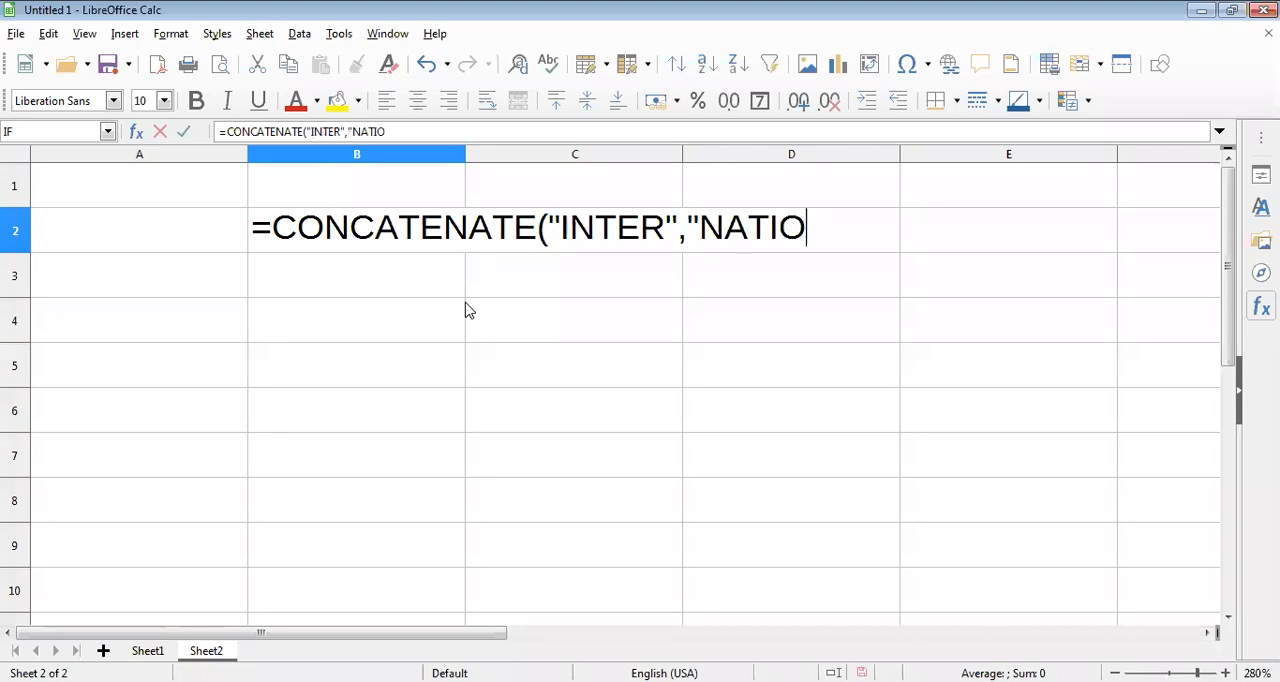
text(NAL)
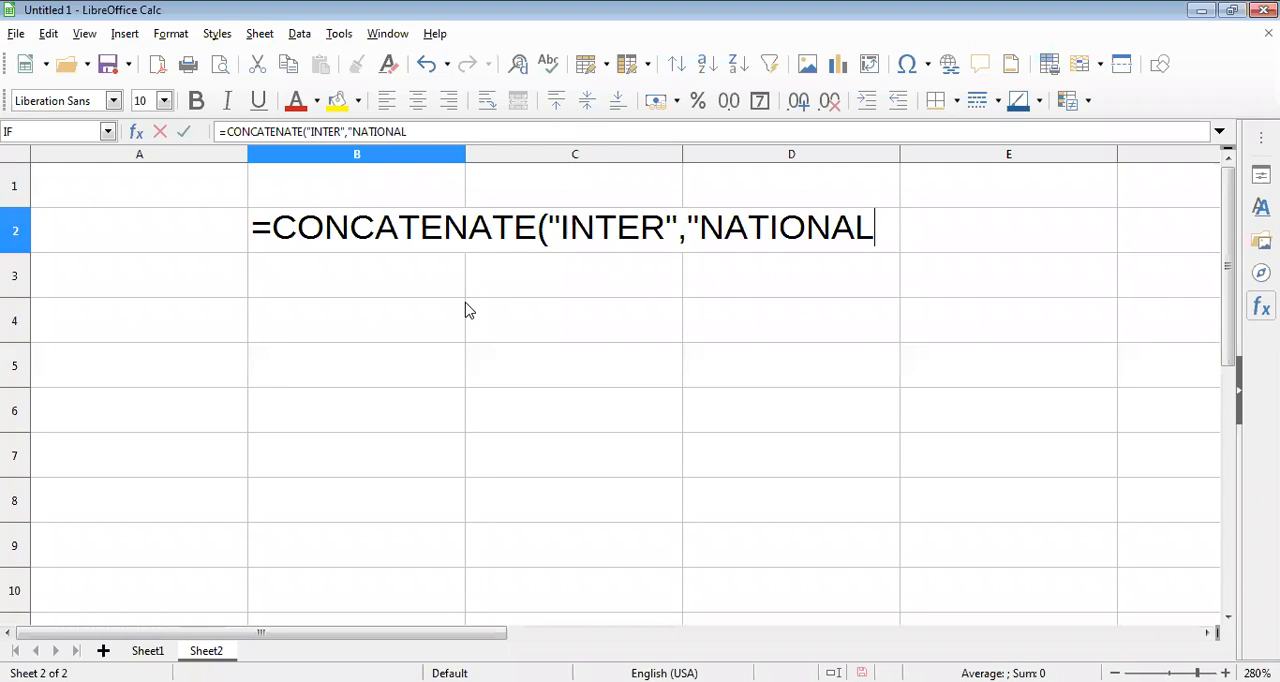
text(")
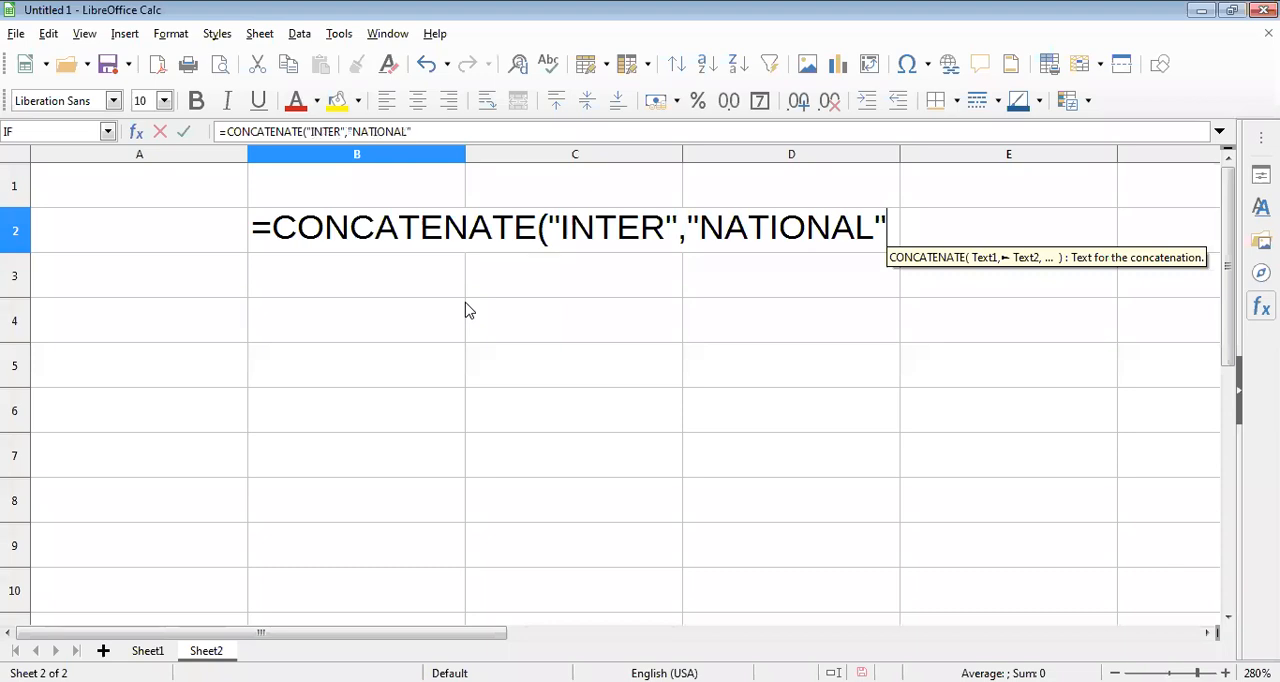
text())
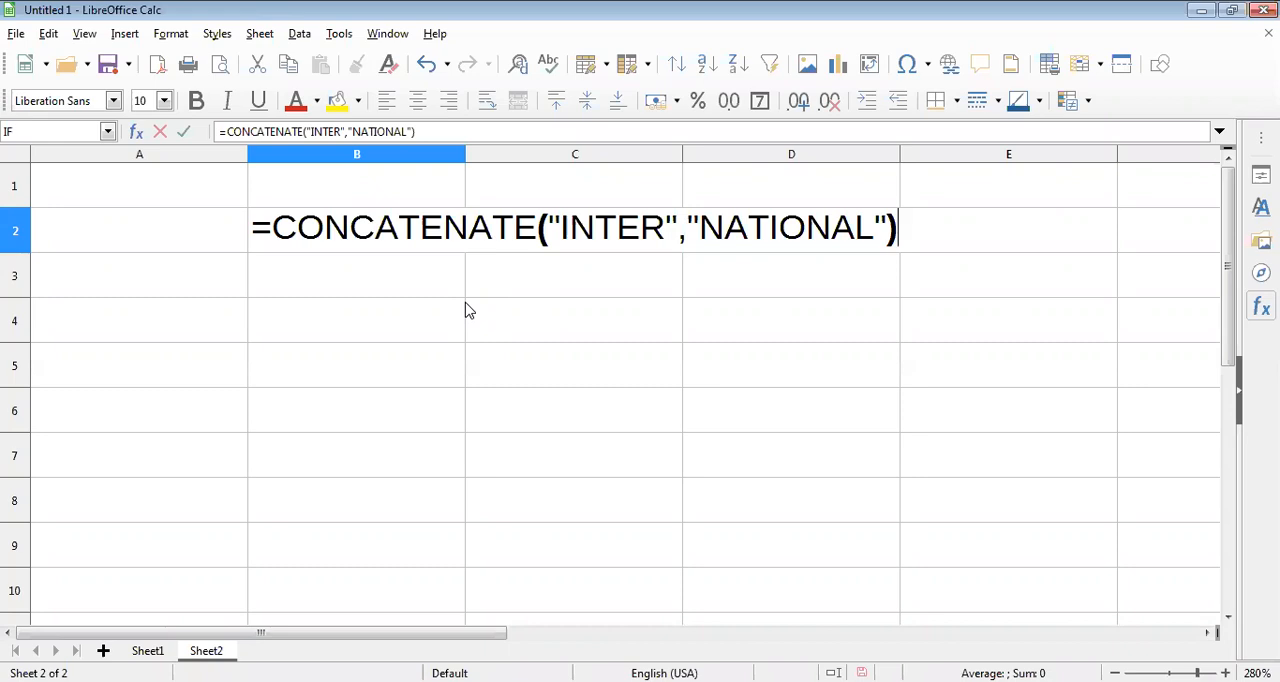
key(Return)
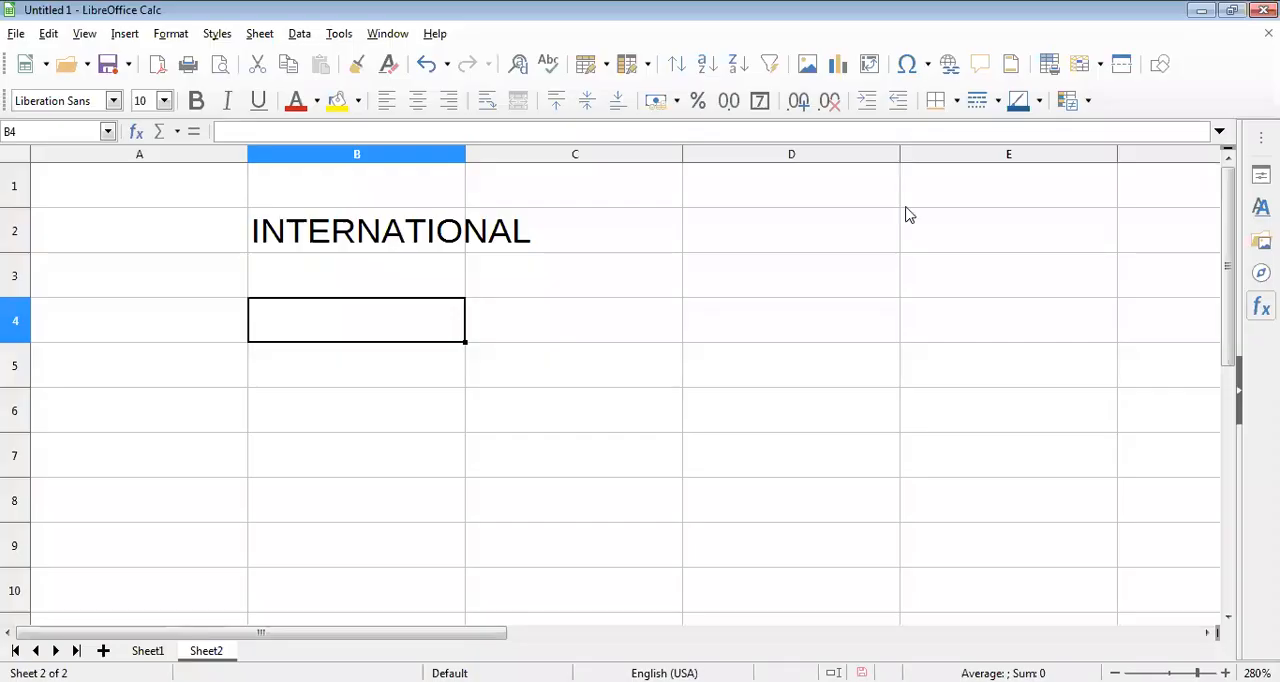
Enter the formula =REPT("INDIA",5) in B4 to repeat the word five times.
text(=)
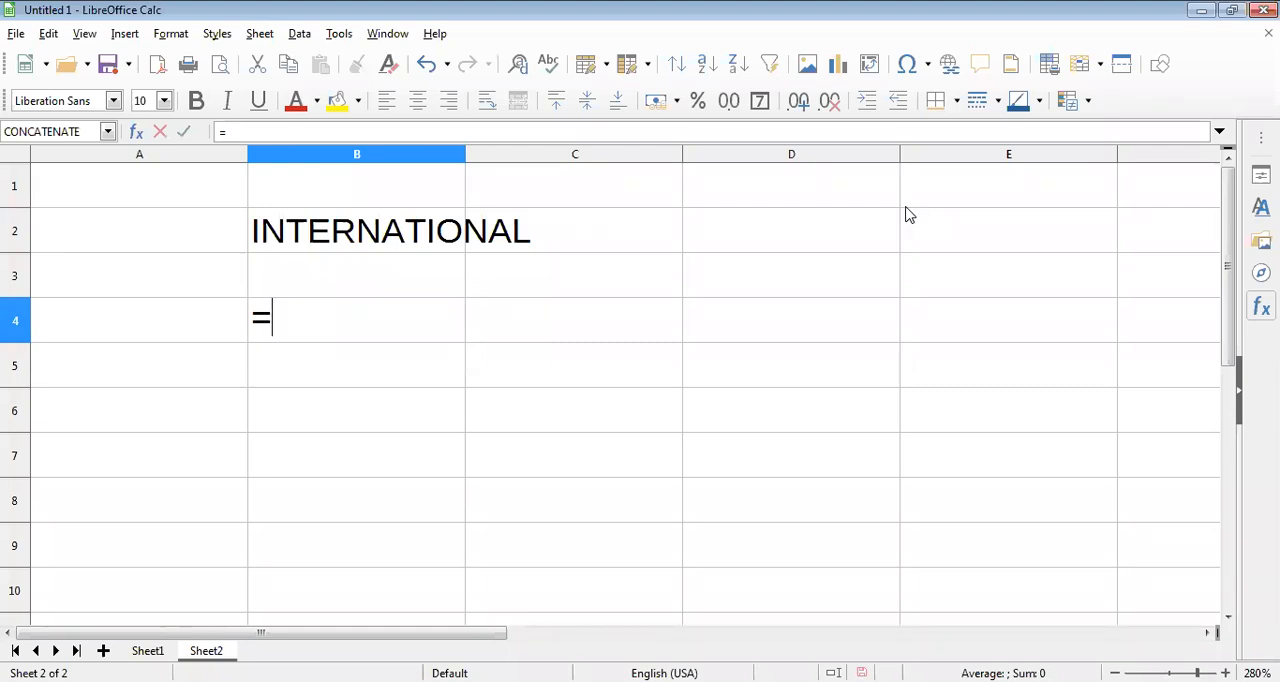
text(REP)
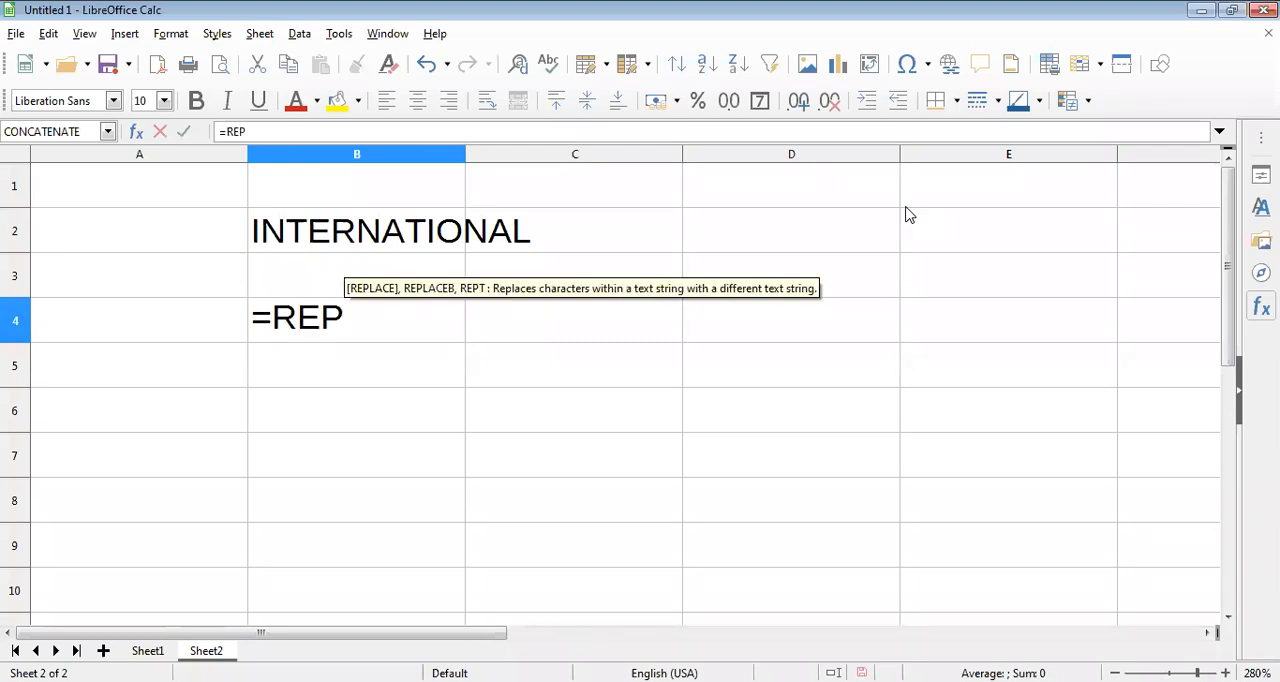
text(T)
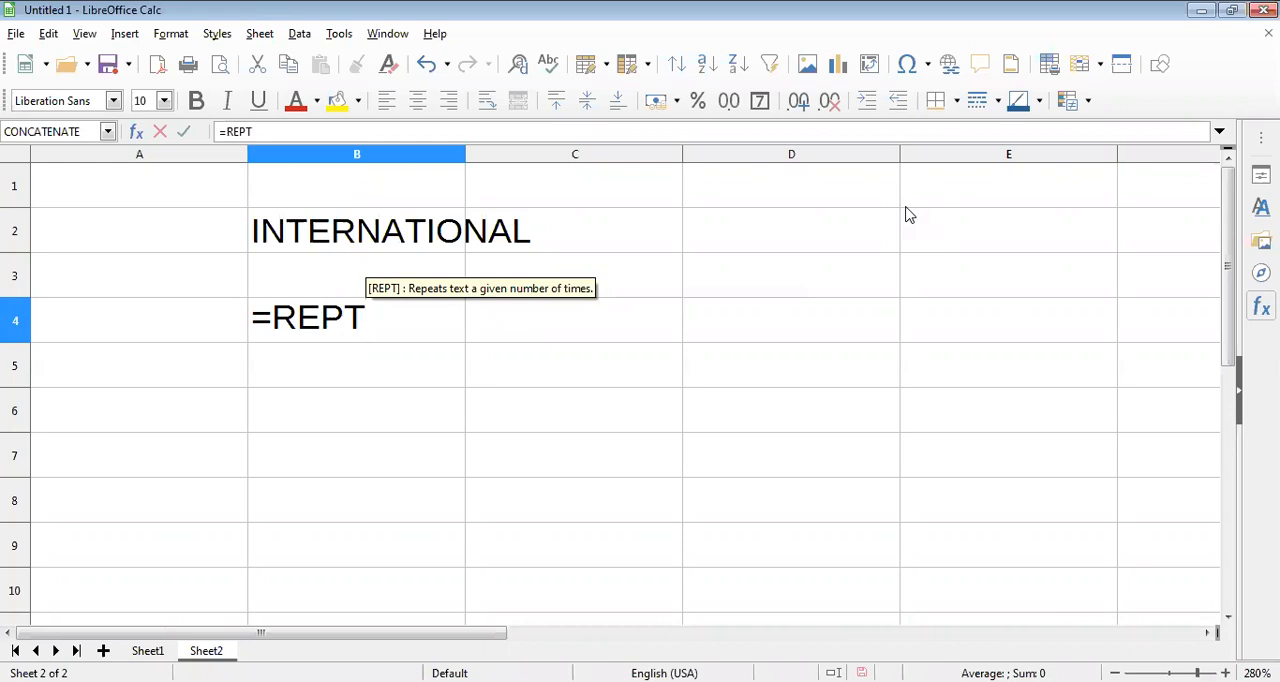
text(()
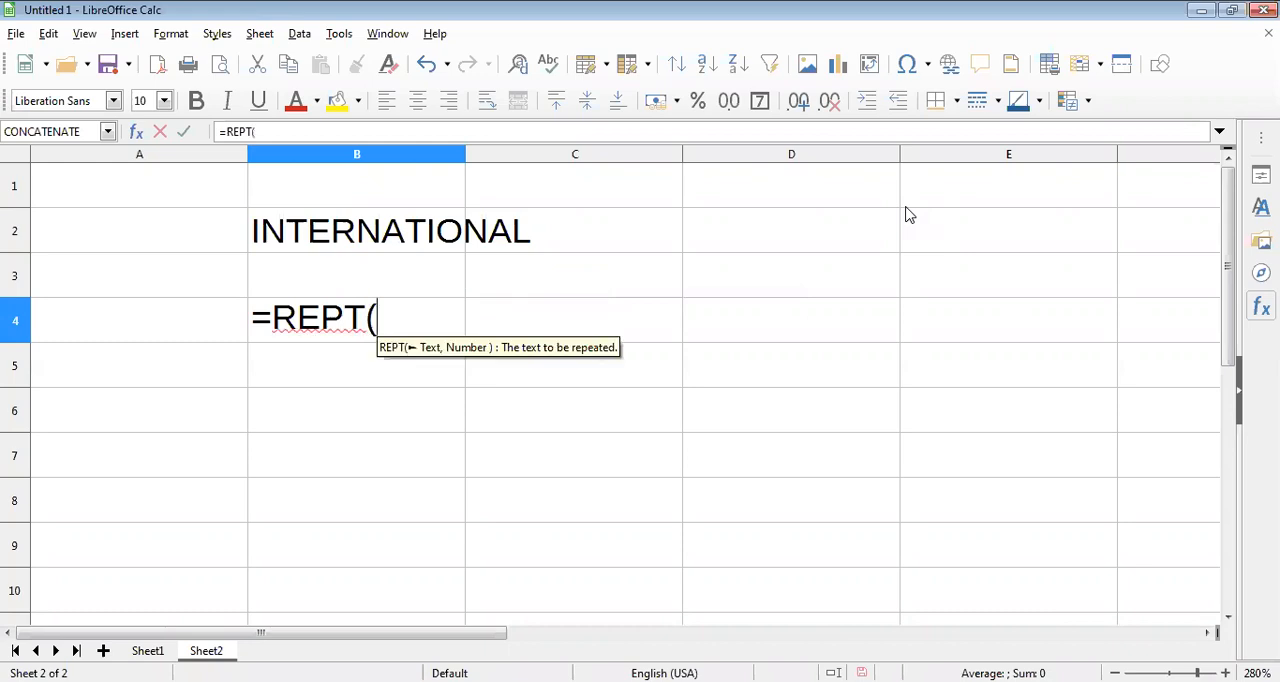
text("IN)
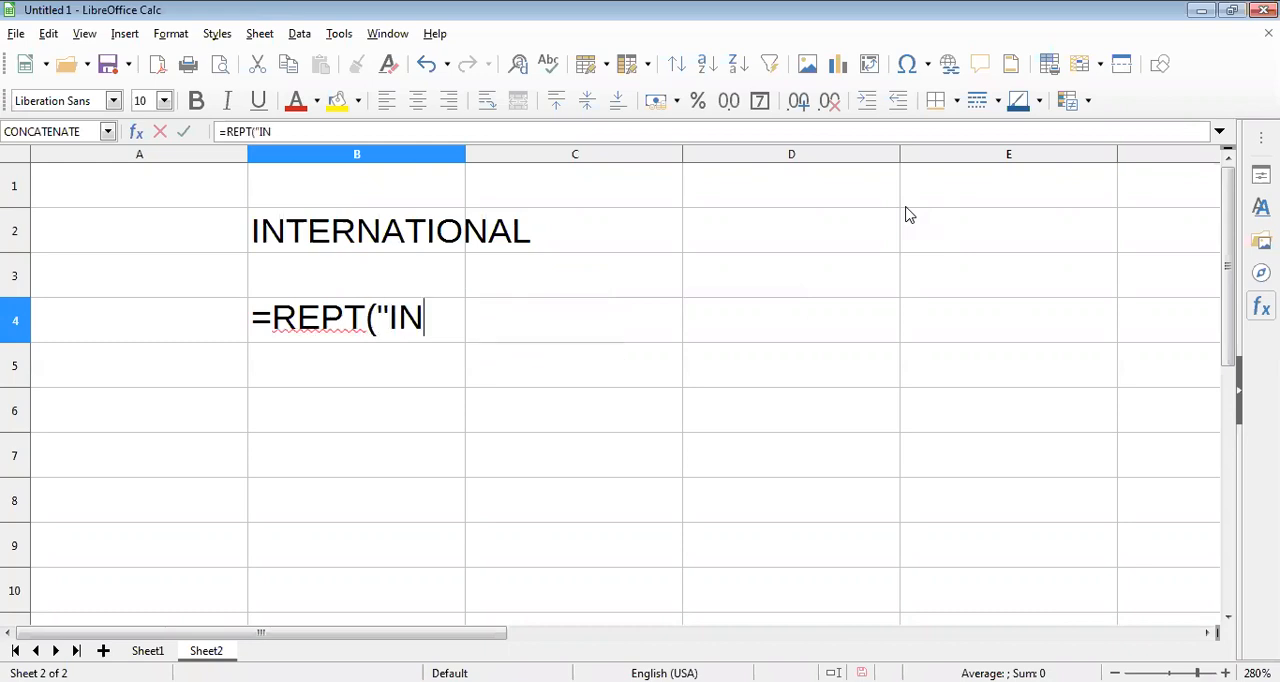
text(DIA)
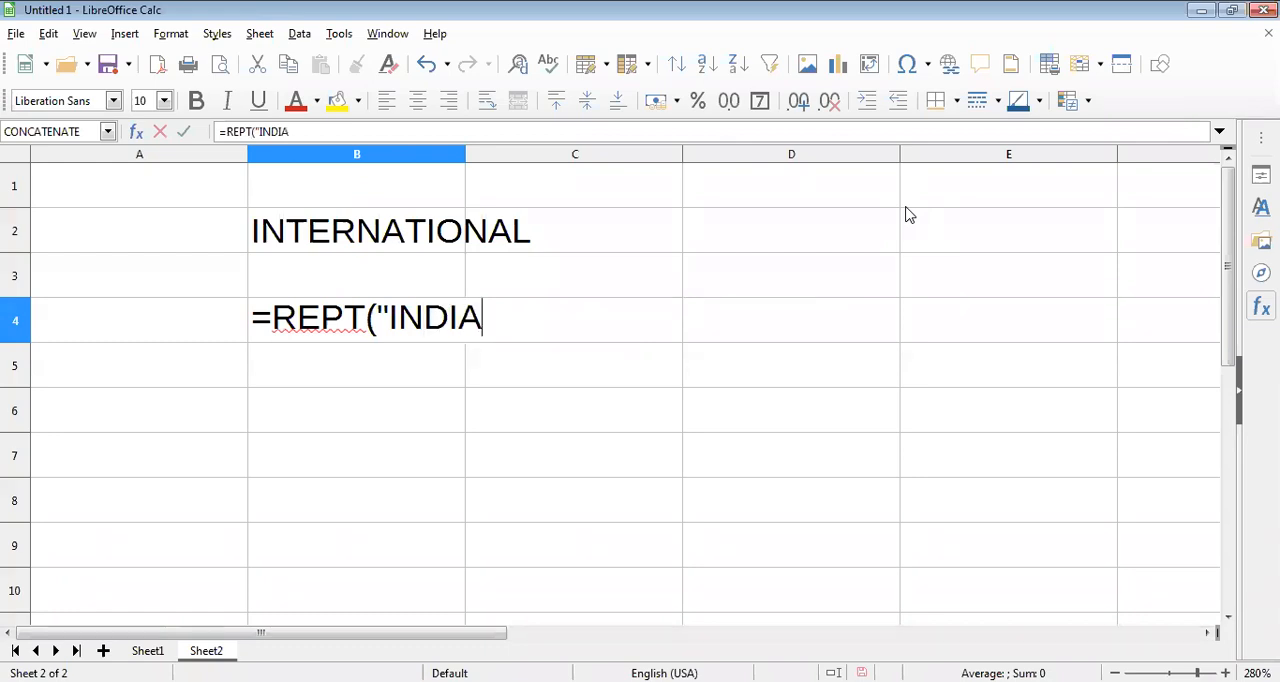
text(")
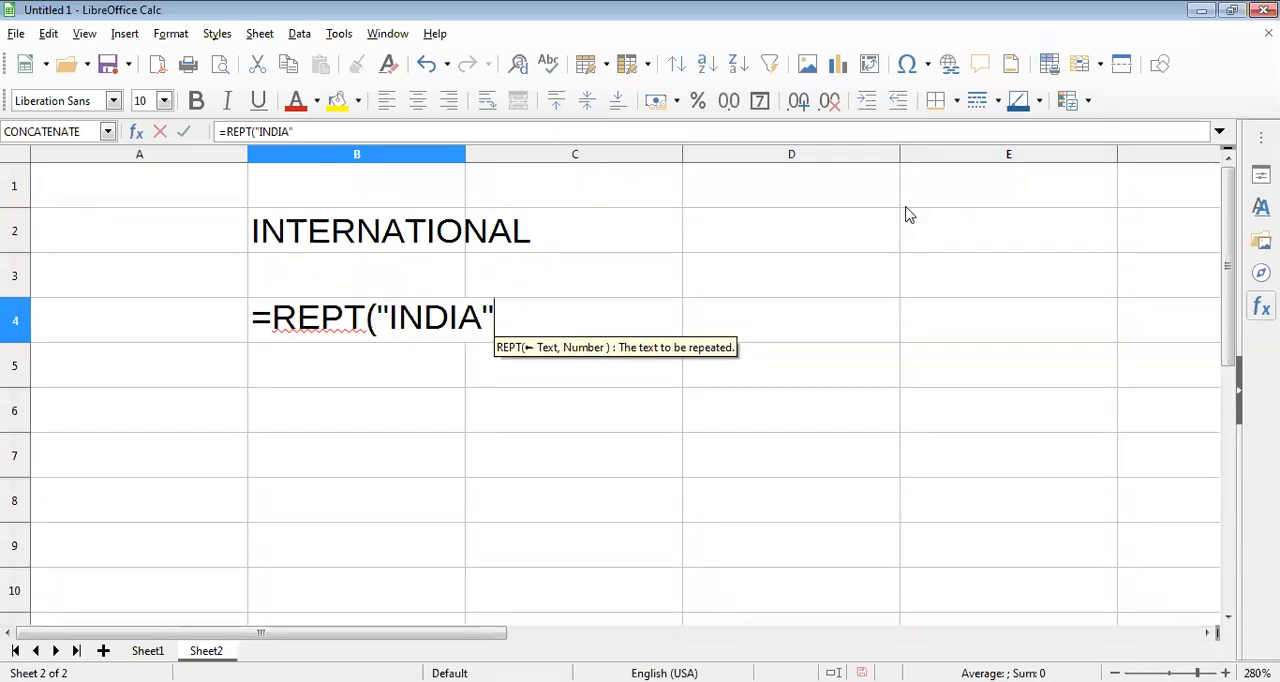
text(,)
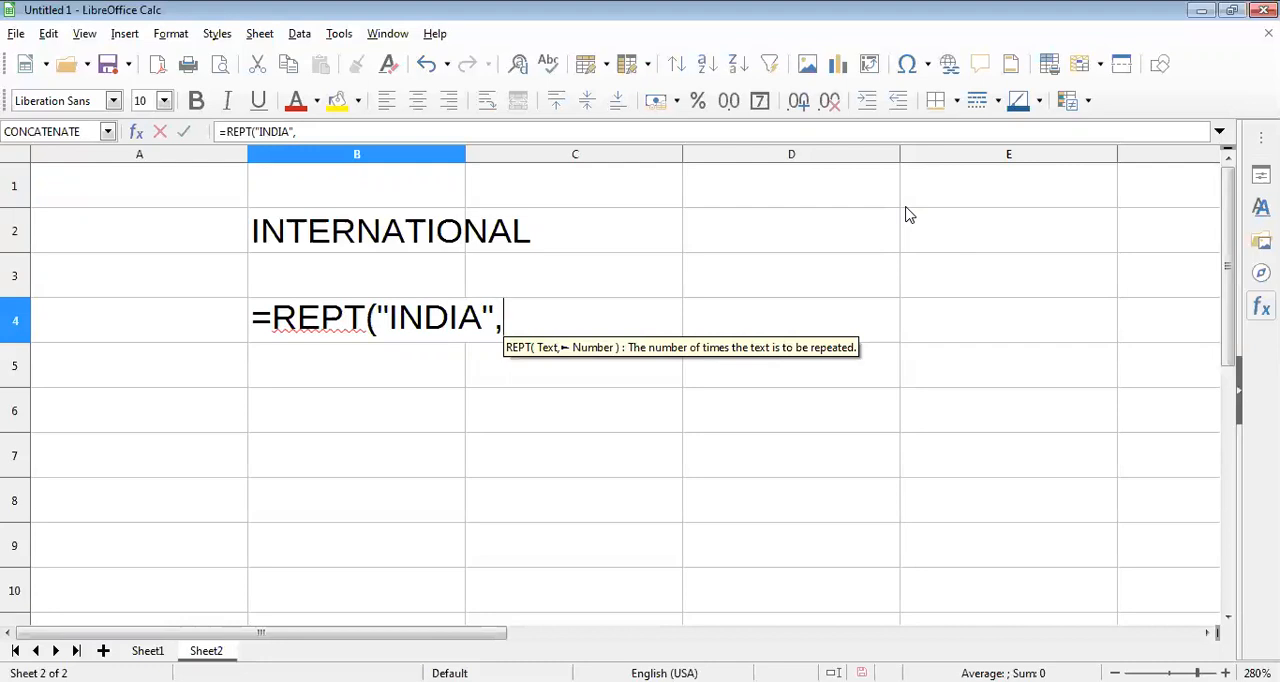
text(5)
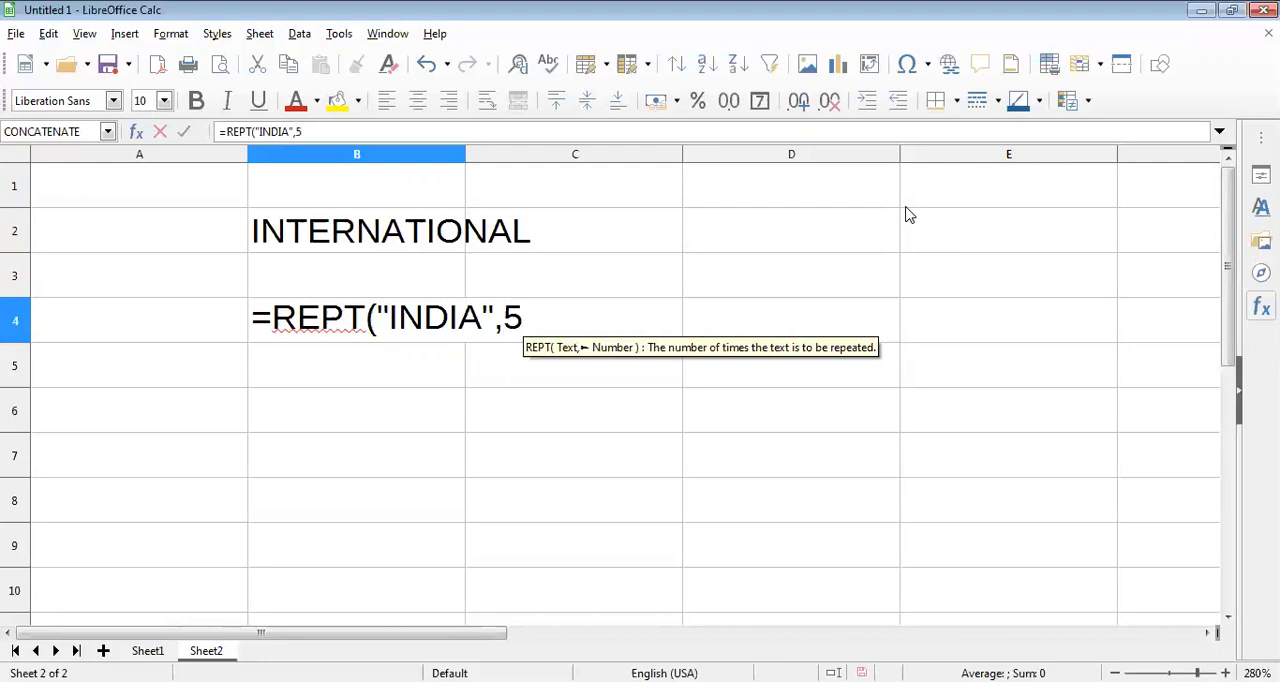
text())
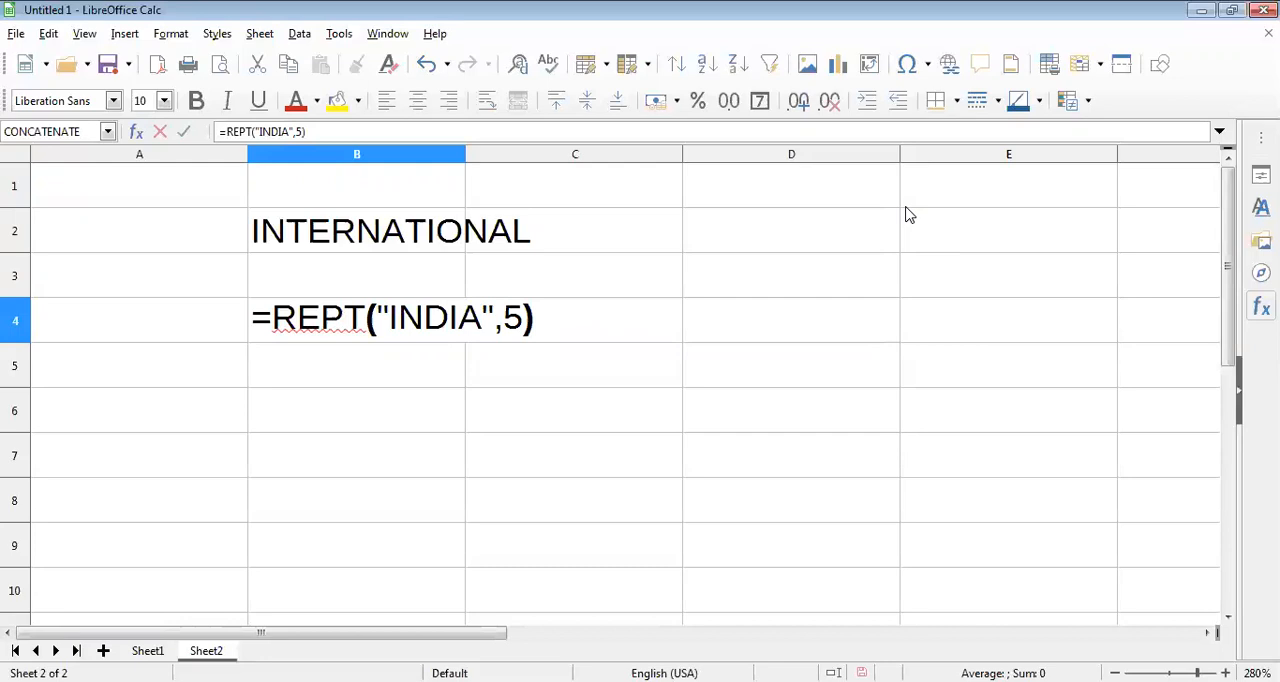
key(Return)
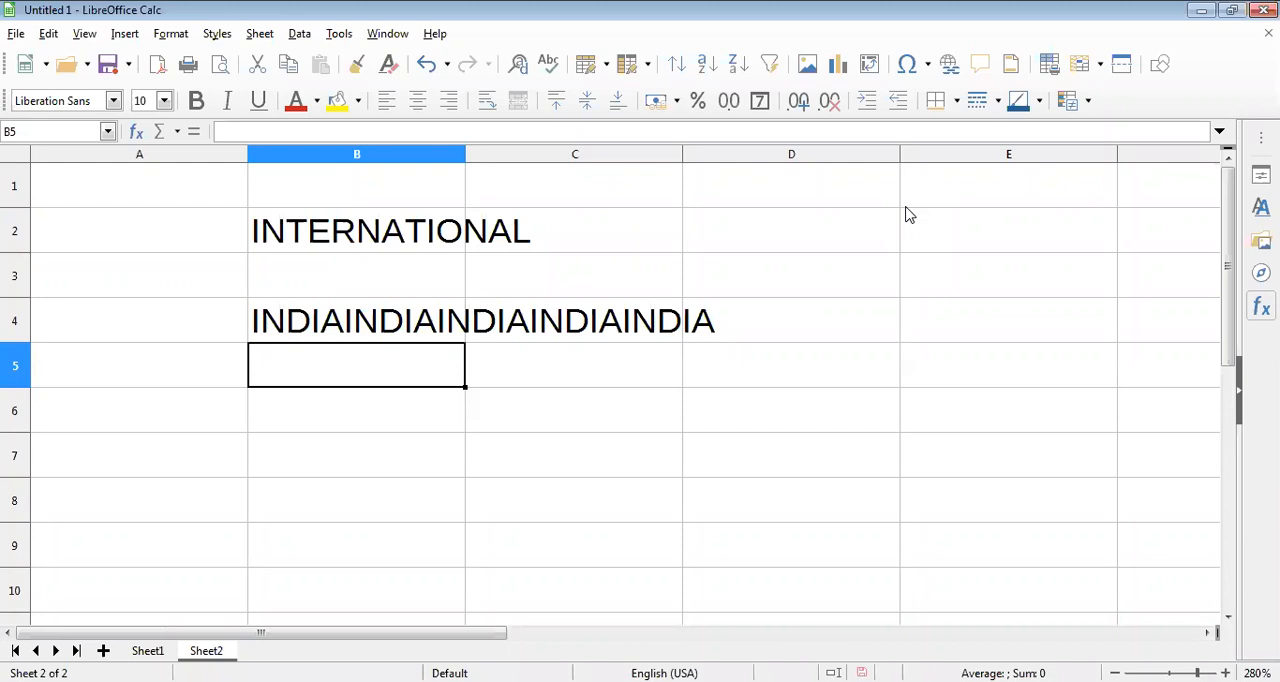
Add two spaces after INDIA inside the quotes of the REPT formula in B4 to separate the repeated words.
double_click(390, 320)
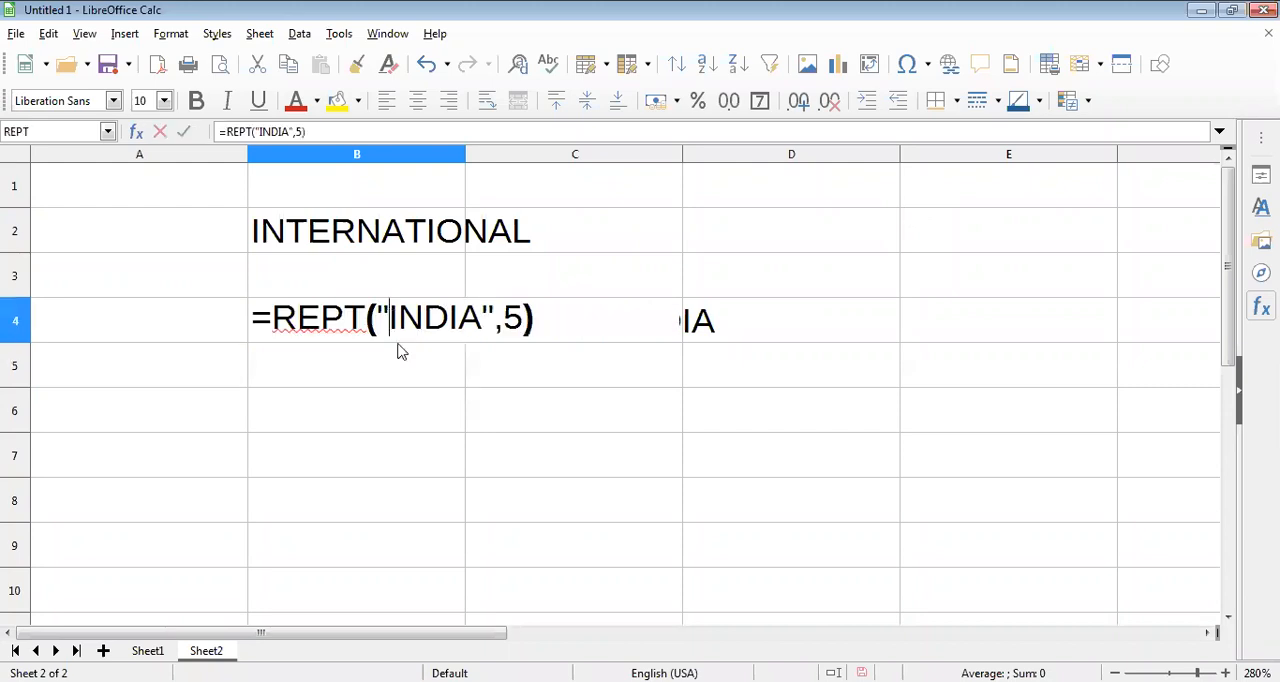
click(480, 332)
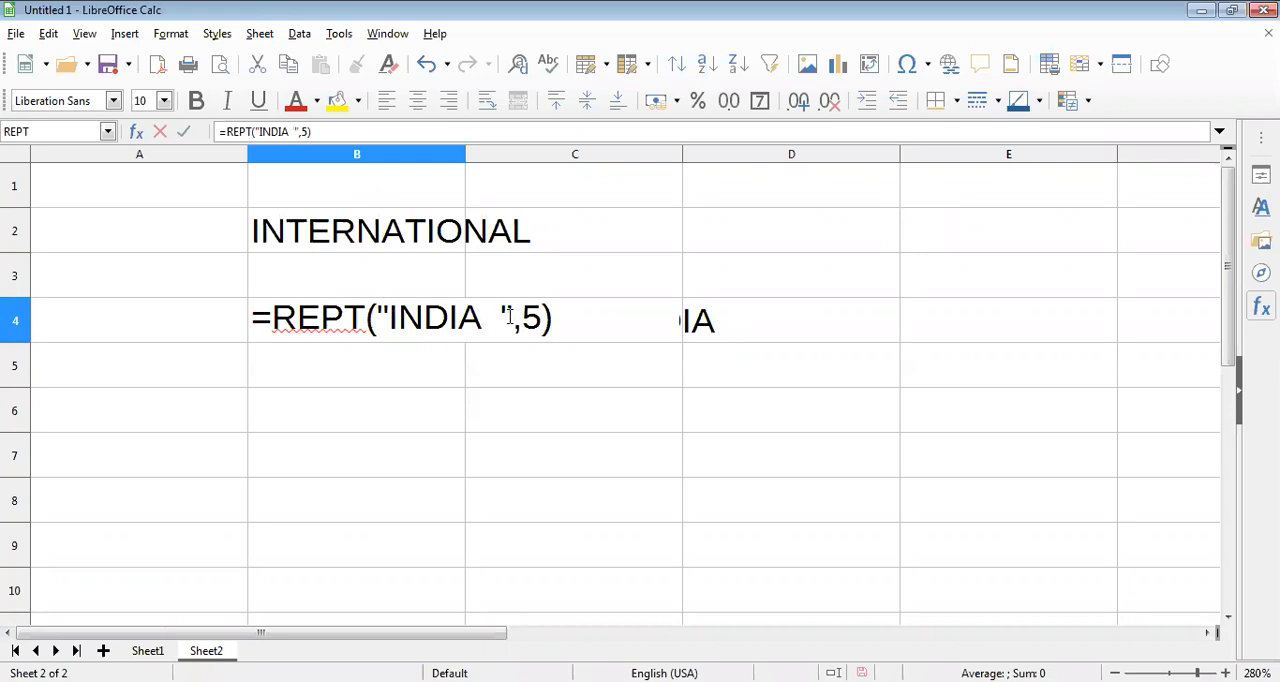
key(Return)
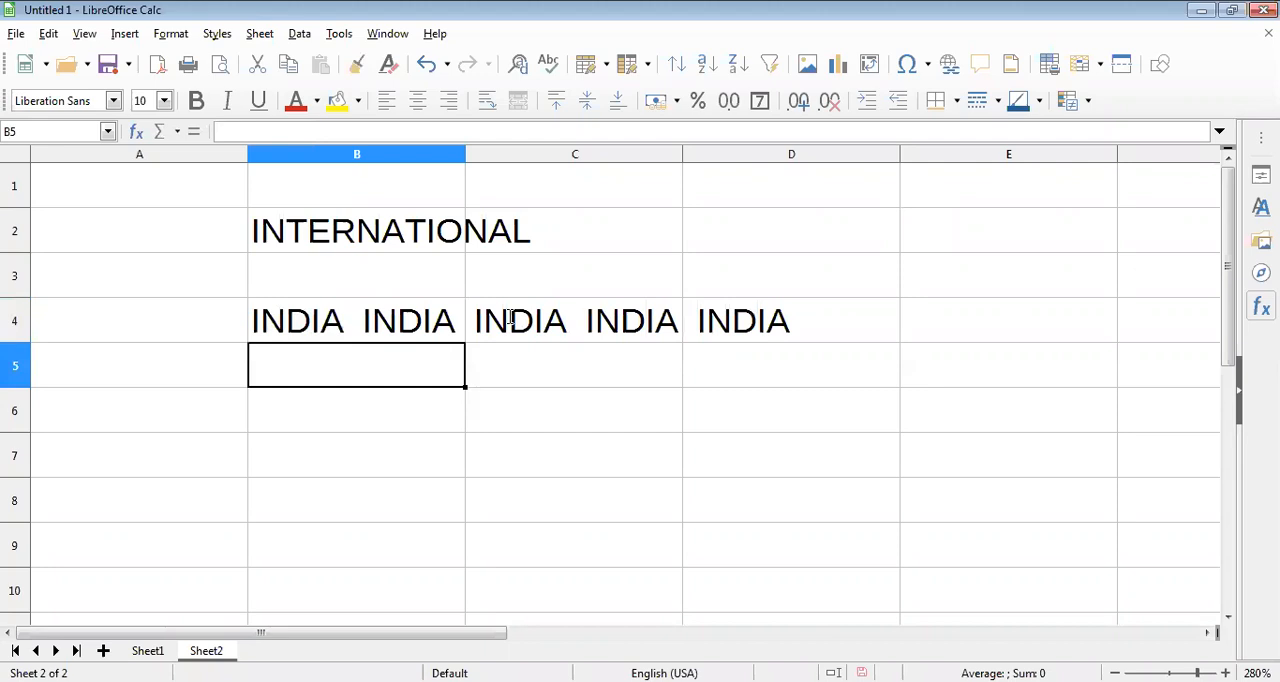
click(420, 330)
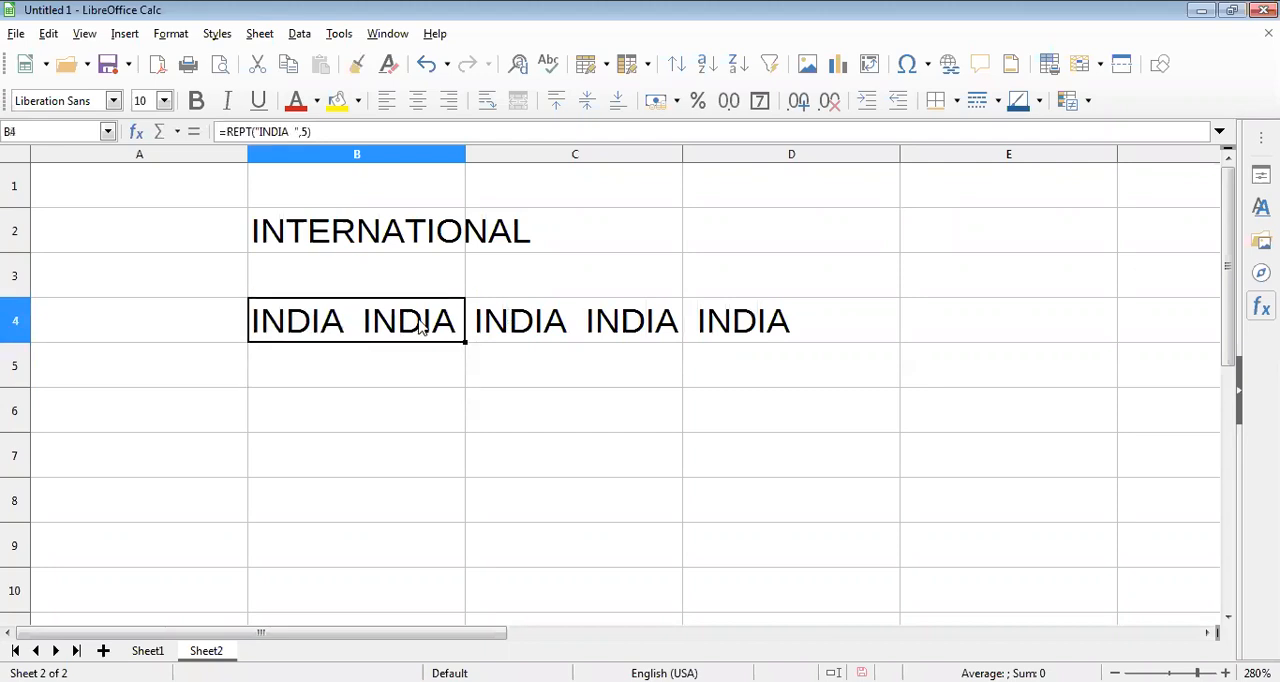